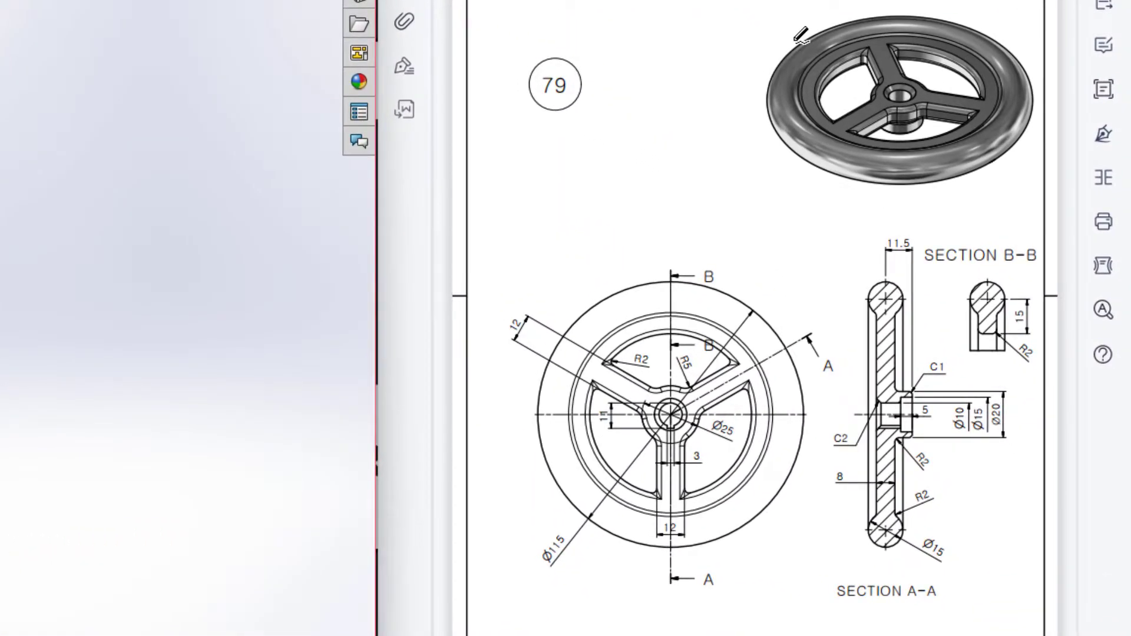
- Examine the handwheel drawing's isometric view, front view and Section A-A, including the A-A cutting line
mouse_move(789, 9)
mouse_down()
mouse_move(970, 218)
mouse_move(1013, 72)
mouse_move(966, 6)
mouse_up()
key(Escape)
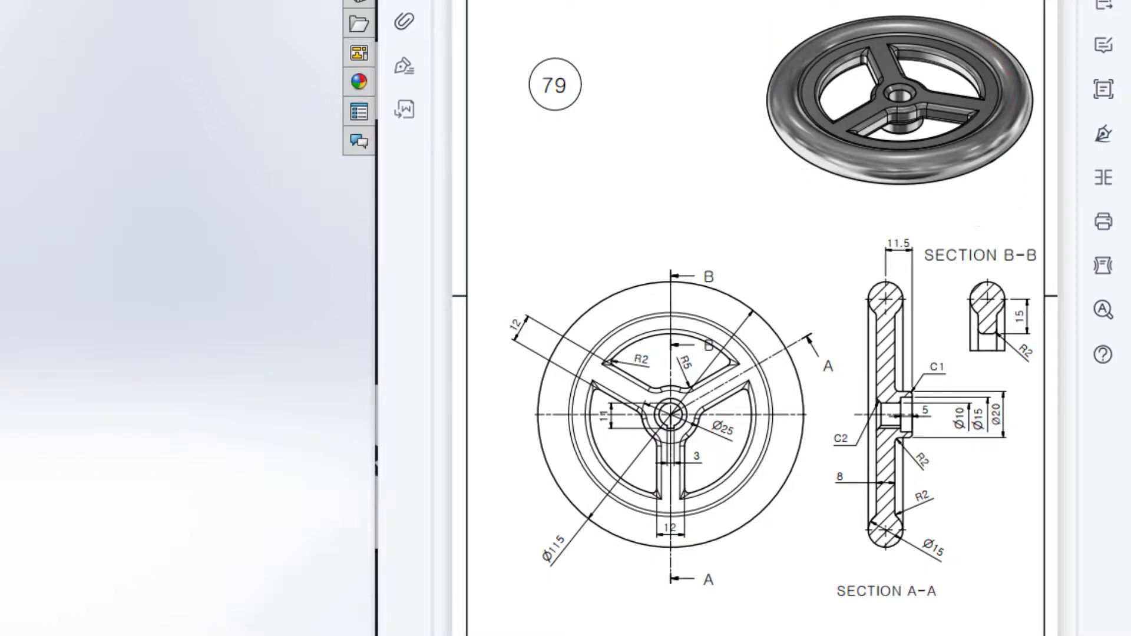
mouse_move(683, 240)
mouse_down()
mouse_move(527, 364)
mouse_move(602, 207)
mouse_up()
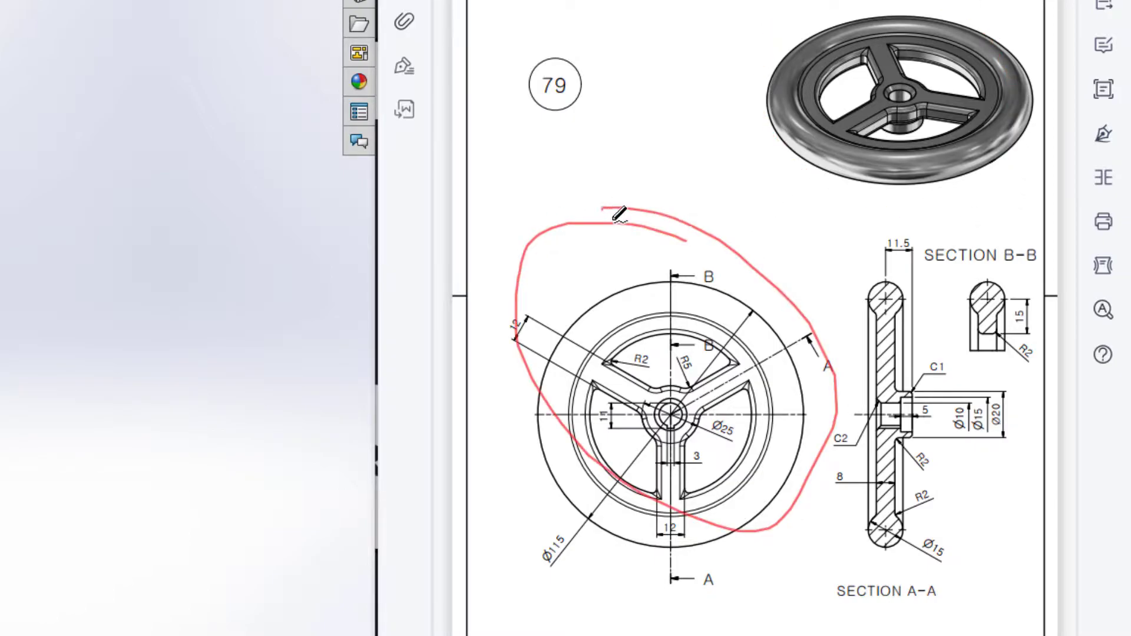
mouse_move(939, 235)
mouse_down()
mouse_move(857, 377)
mouse_move(910, 260)
mouse_move(920, 268)
mouse_up()
mouse_move(806, 335)
mouse_down()
mouse_move(674, 409)
mouse_move(660, 565)
mouse_up()
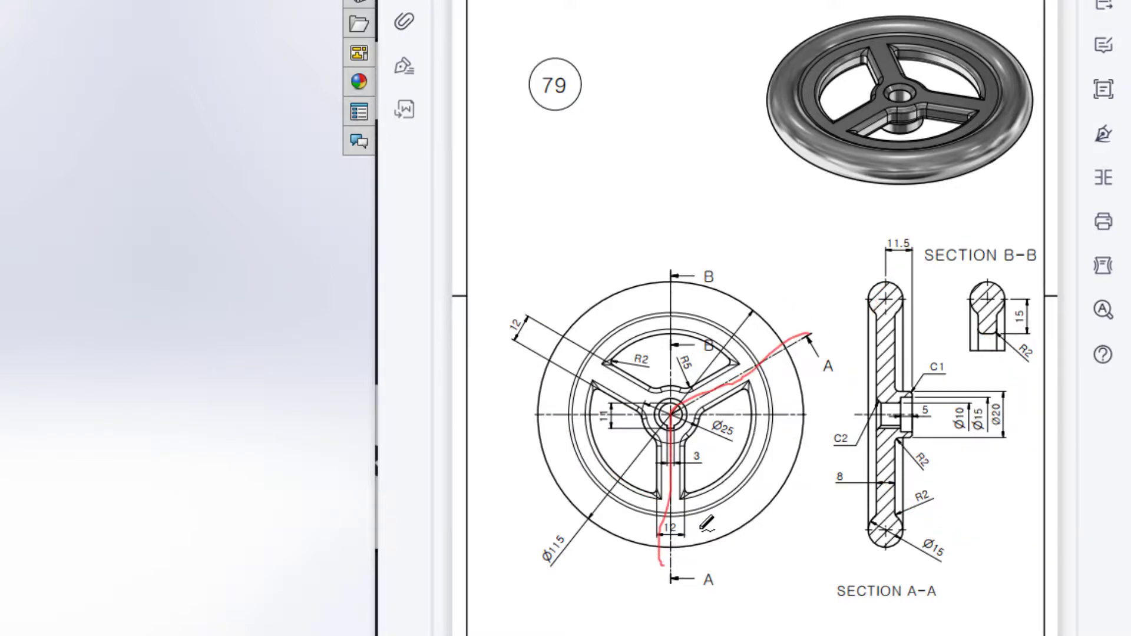
mouse_move(905, 251)
mouse_down()
mouse_move(839, 326)
mouse_move(871, 547)
mouse_up()
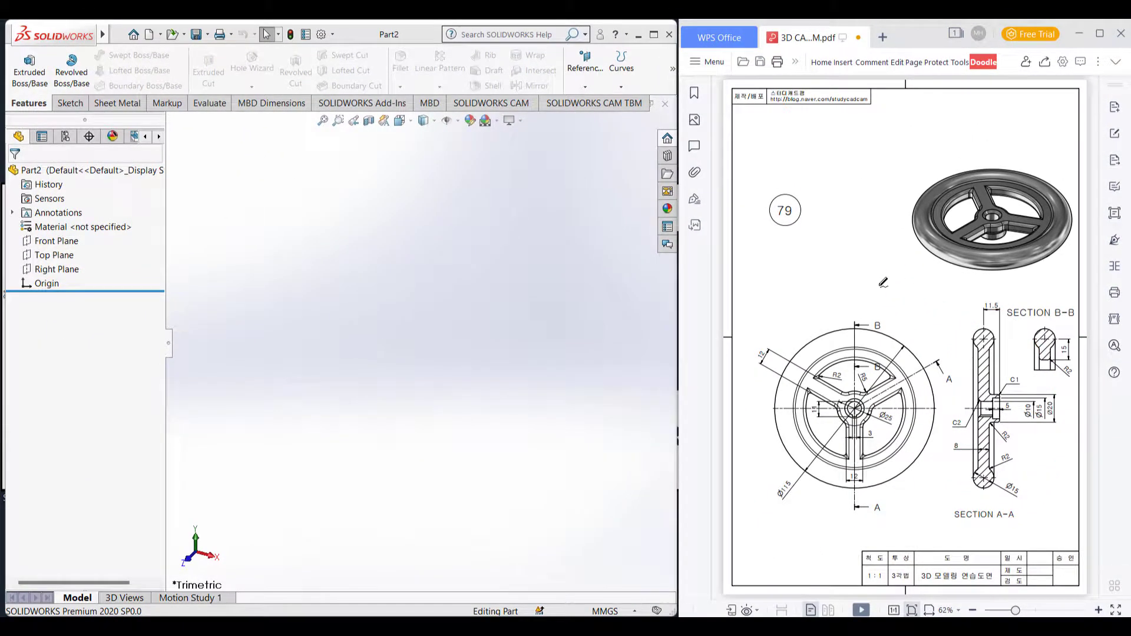
- Start a sketch on the Front Plane and draw a 15 mm diameter circle level with the origin, on its negative X side
click(56, 240)
right_click(59, 241)
click(66, 224)
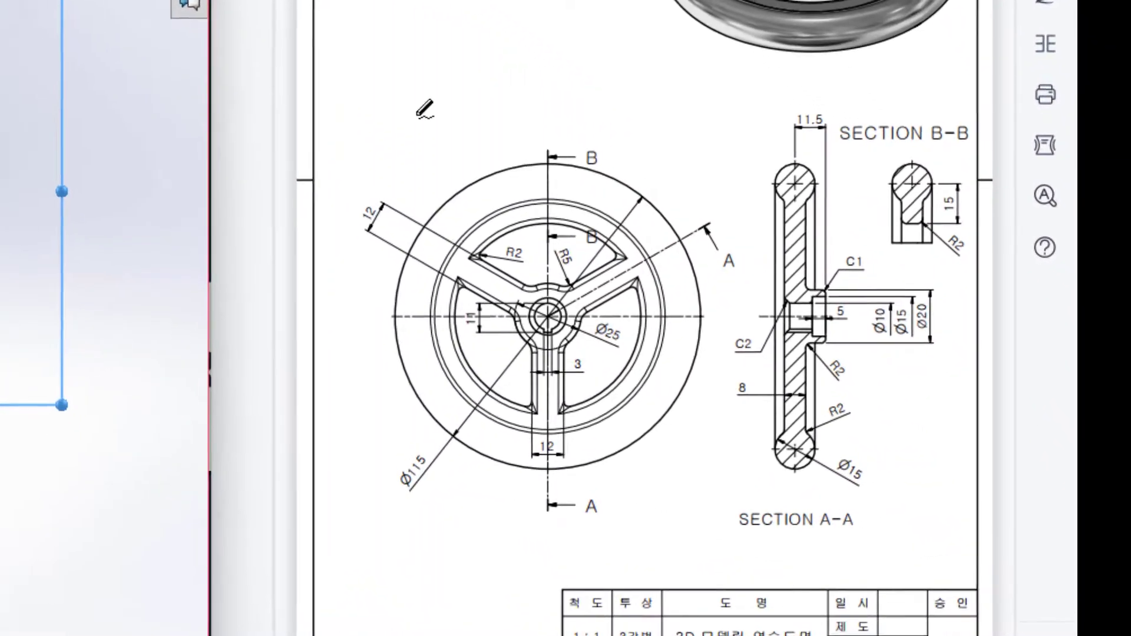
mouse_move(811, 159)
mouse_down()
mouse_move(775, 156)
mouse_move(768, 195)
mouse_move(812, 197)
mouse_move(820, 172)
mouse_up()
mouse_move(830, 449)
mouse_down()
mouse_move(845, 482)
mouse_move(872, 447)
mouse_move(828, 449)
mouse_up()
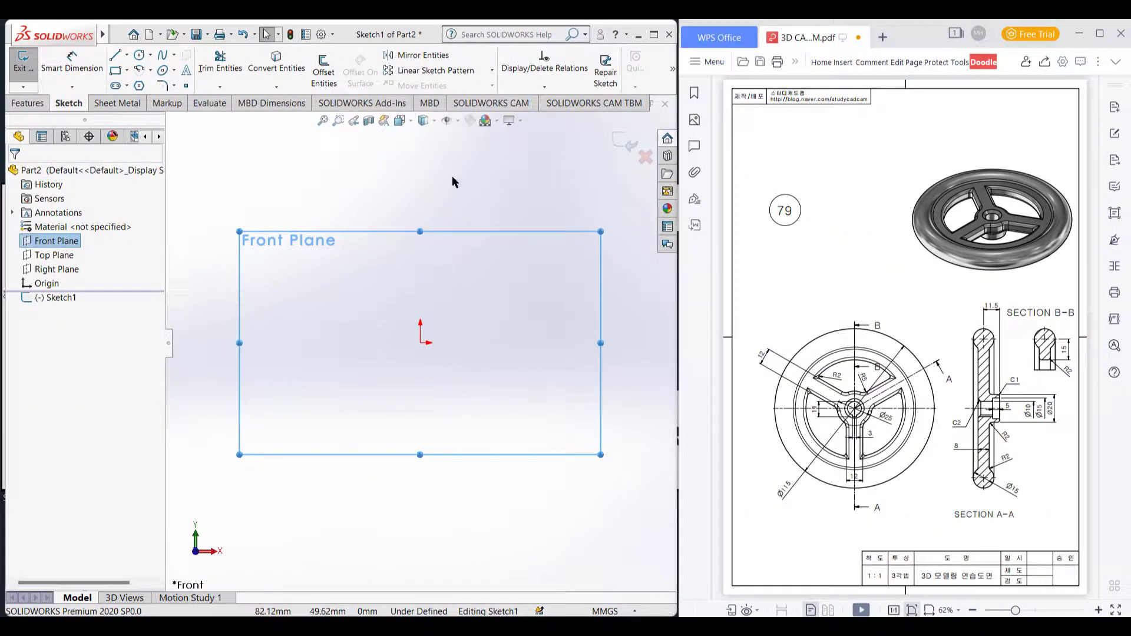
click(141, 56)
click(140, 56)
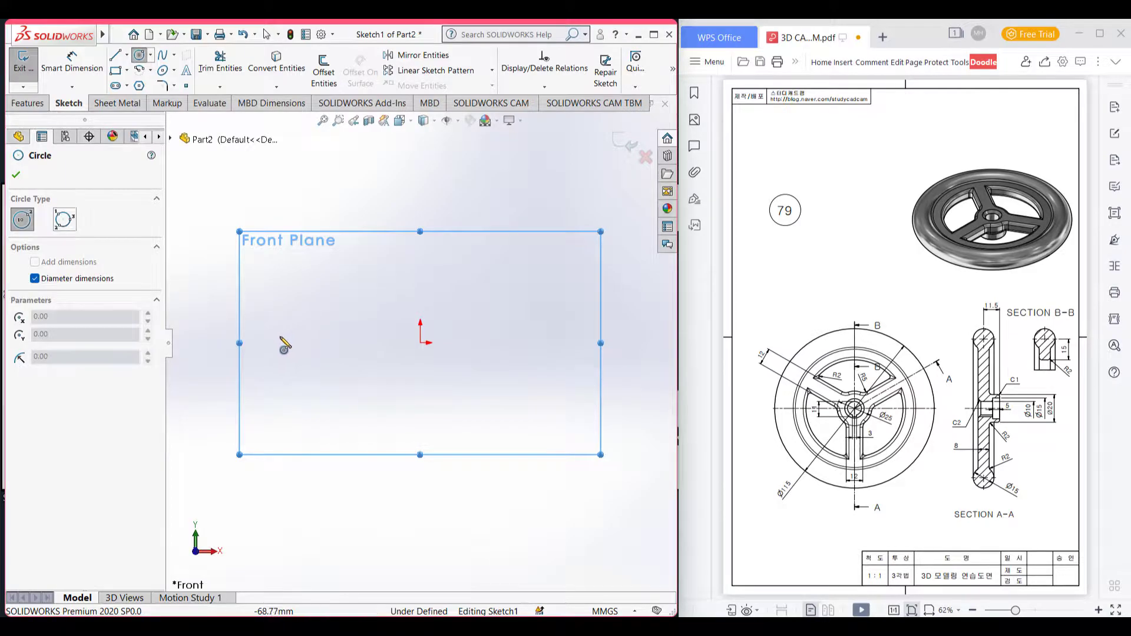
click(275, 343)
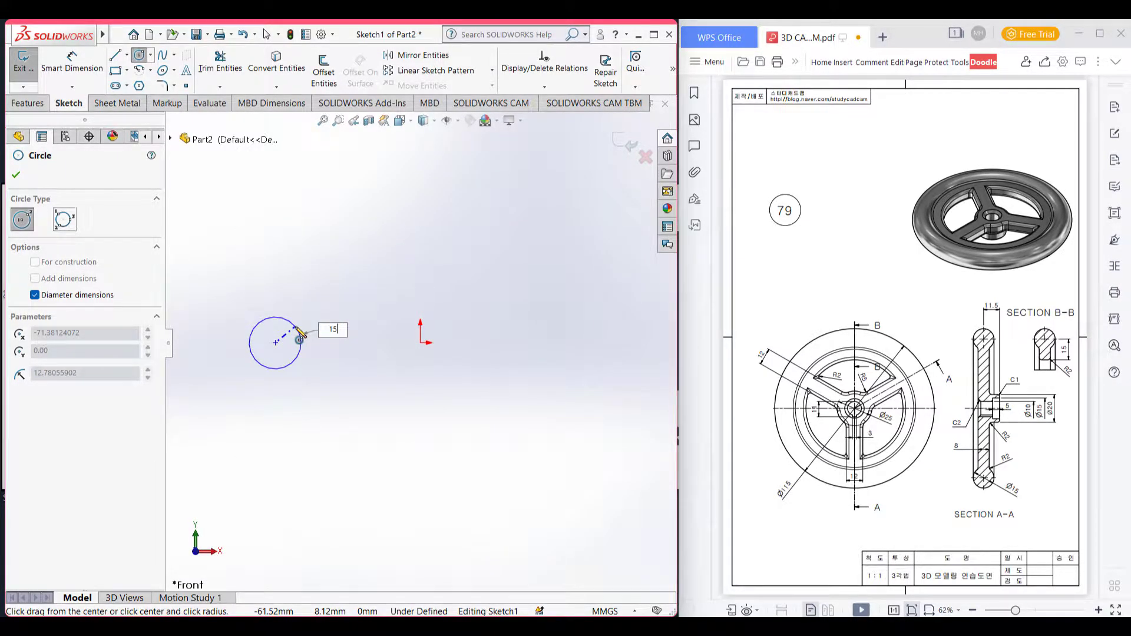
text(15)
key(Return)
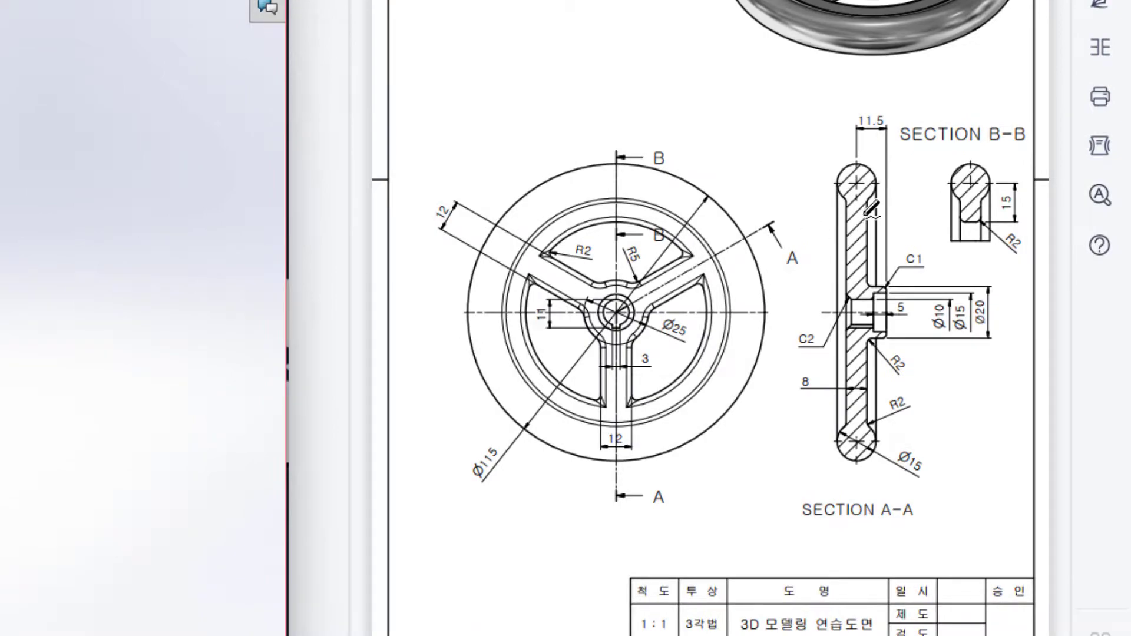
- Draw a horizontal construction centerline from the circle's center to the origin
drag(855, 200, 860, 311)
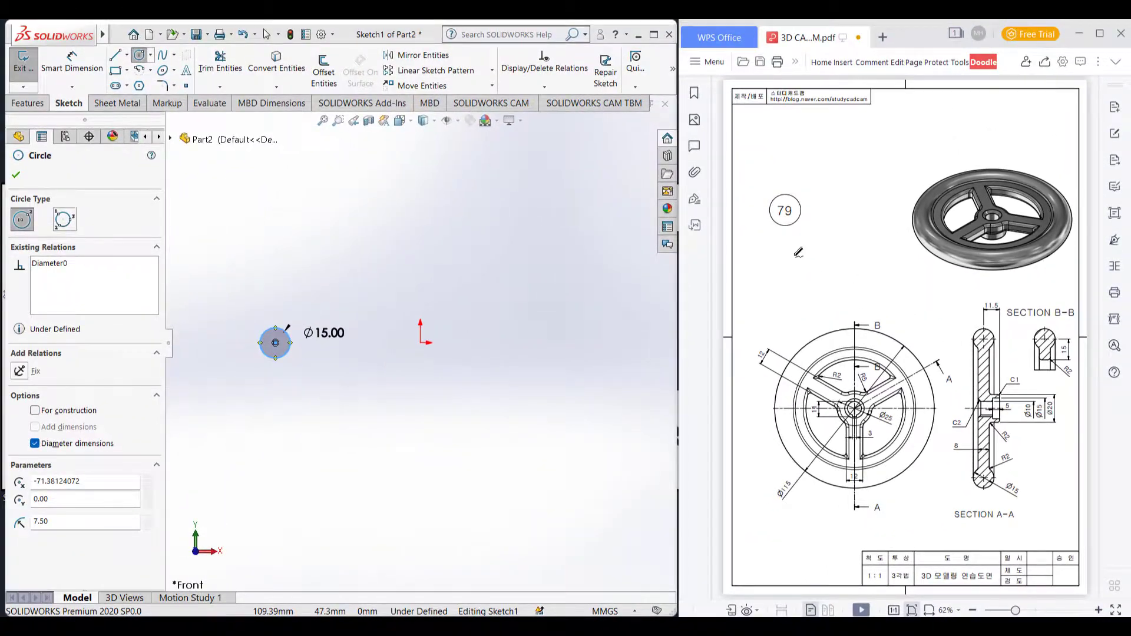
click(126, 55)
click(141, 86)
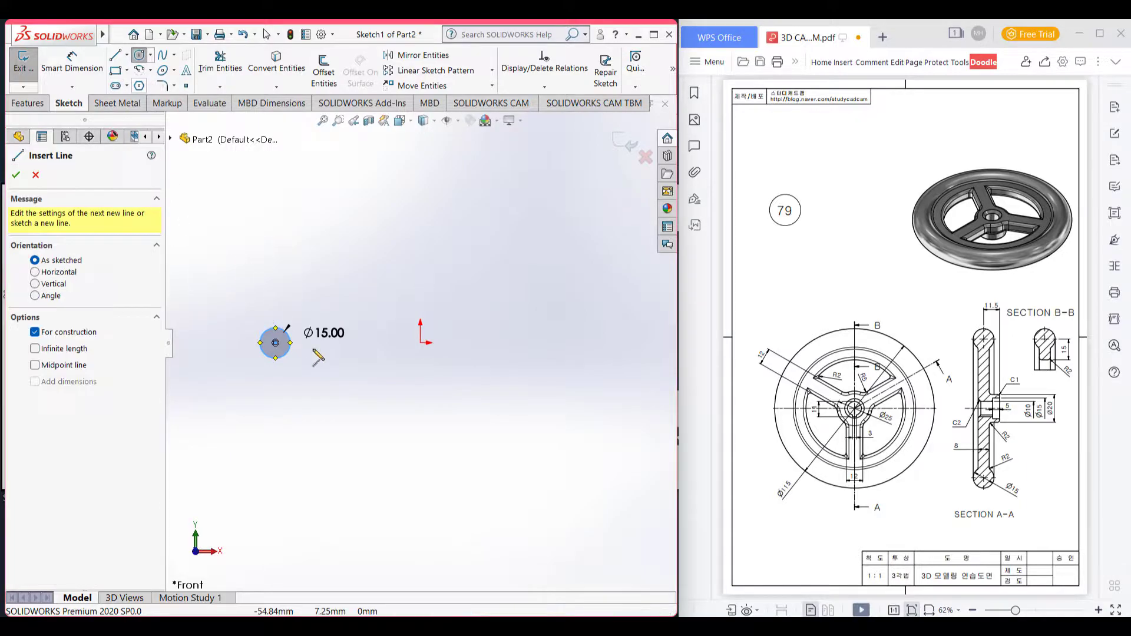
click(422, 343)
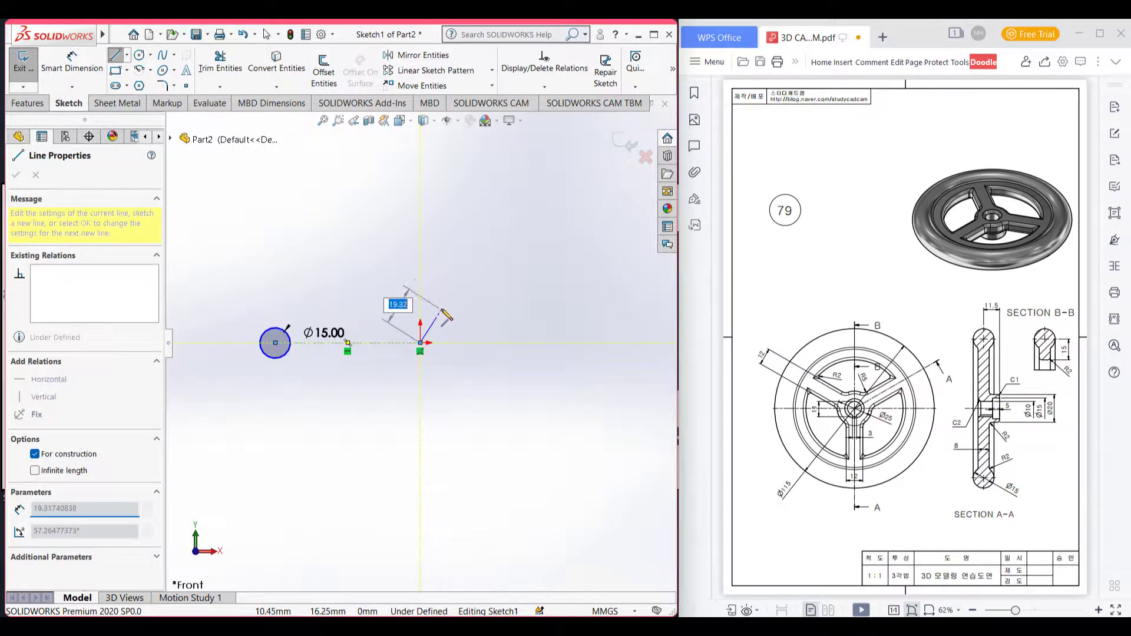
key(Escape)
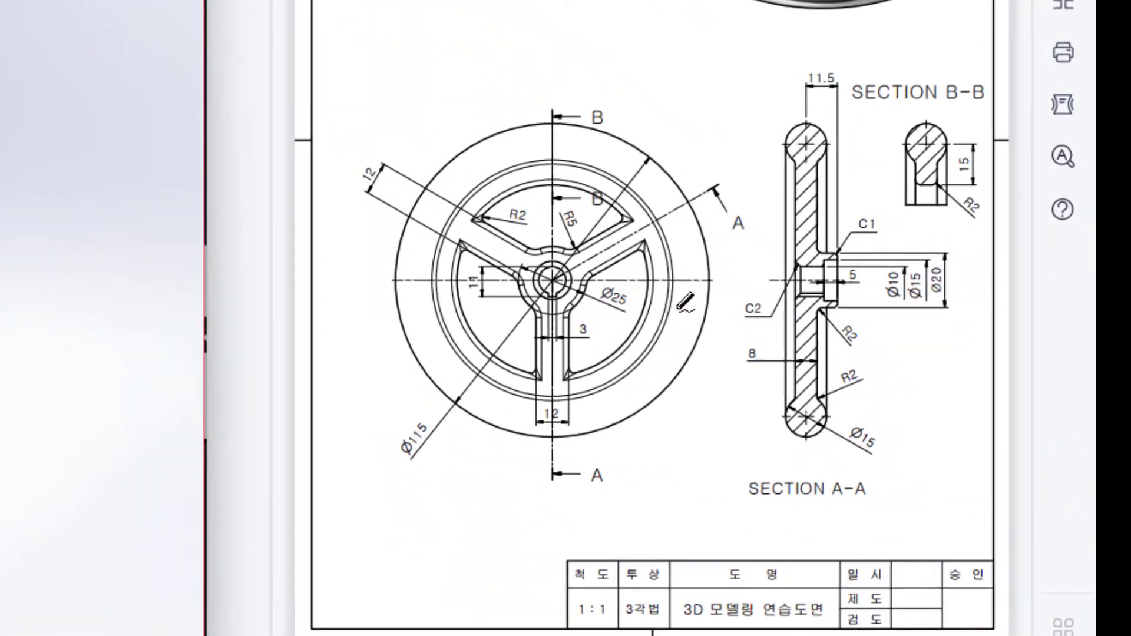
- Dimension the centerline between the circle's center and the origin as (115/2)-7.5 mm
mouse_move(419, 406)
mouse_down()
mouse_move(390, 456)
mouse_move(441, 419)
mouse_up()
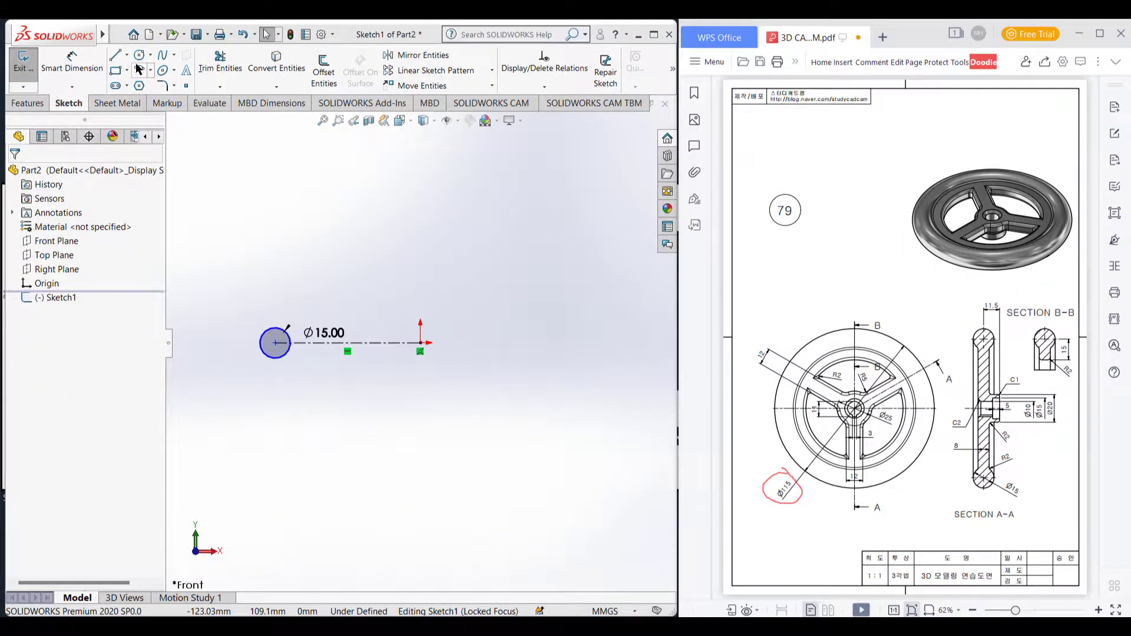
click(69, 67)
click(68, 67)
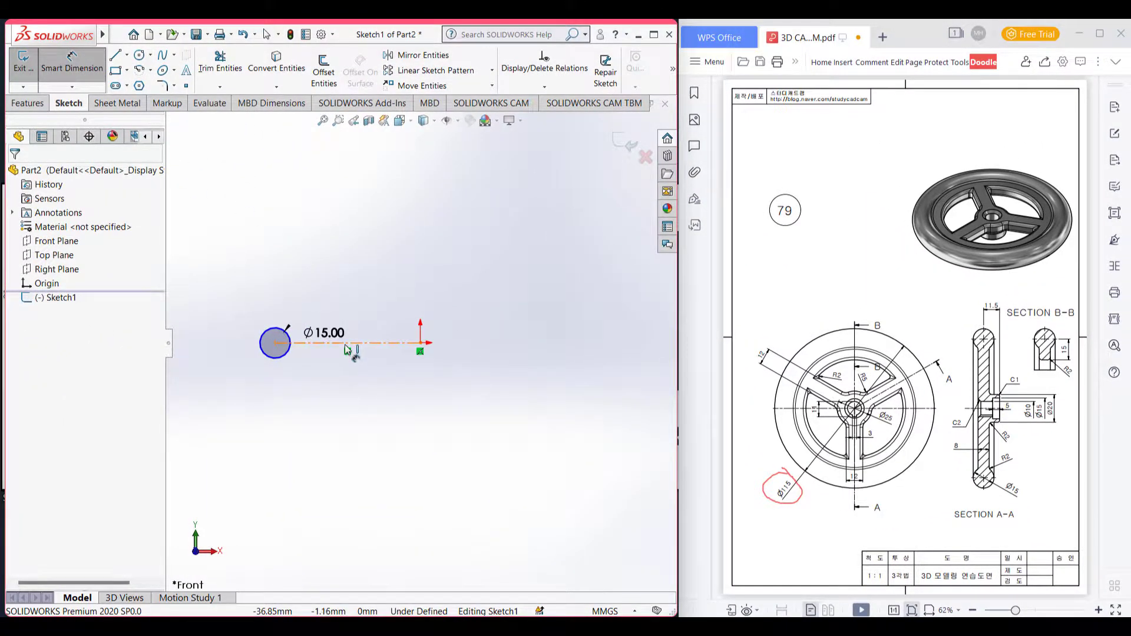
click(344, 343)
click(336, 384)
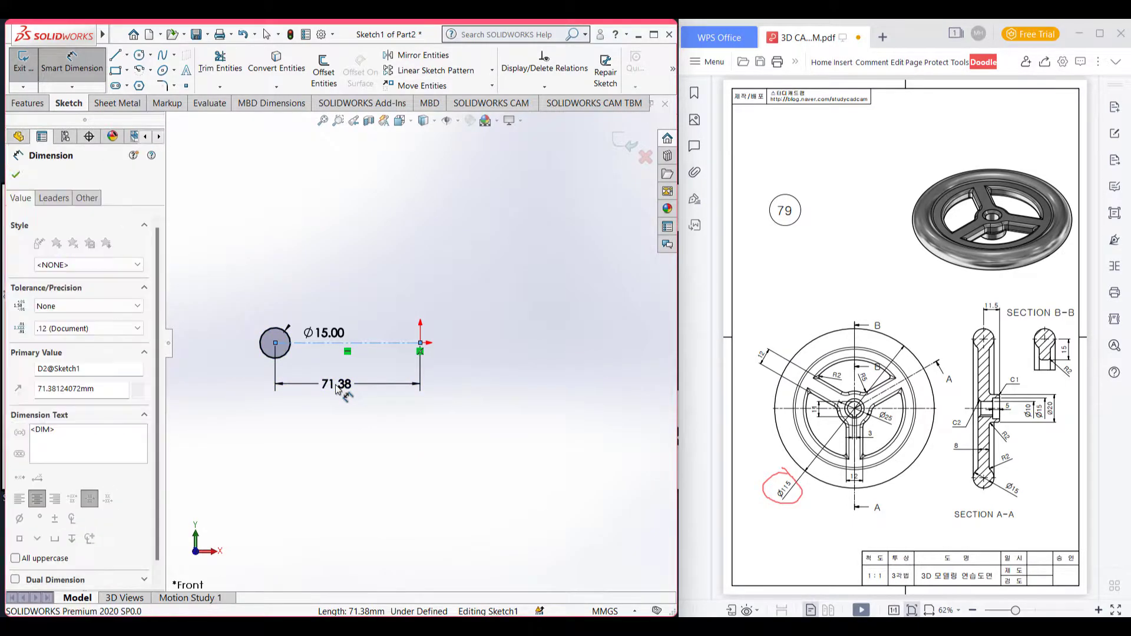
text((1)
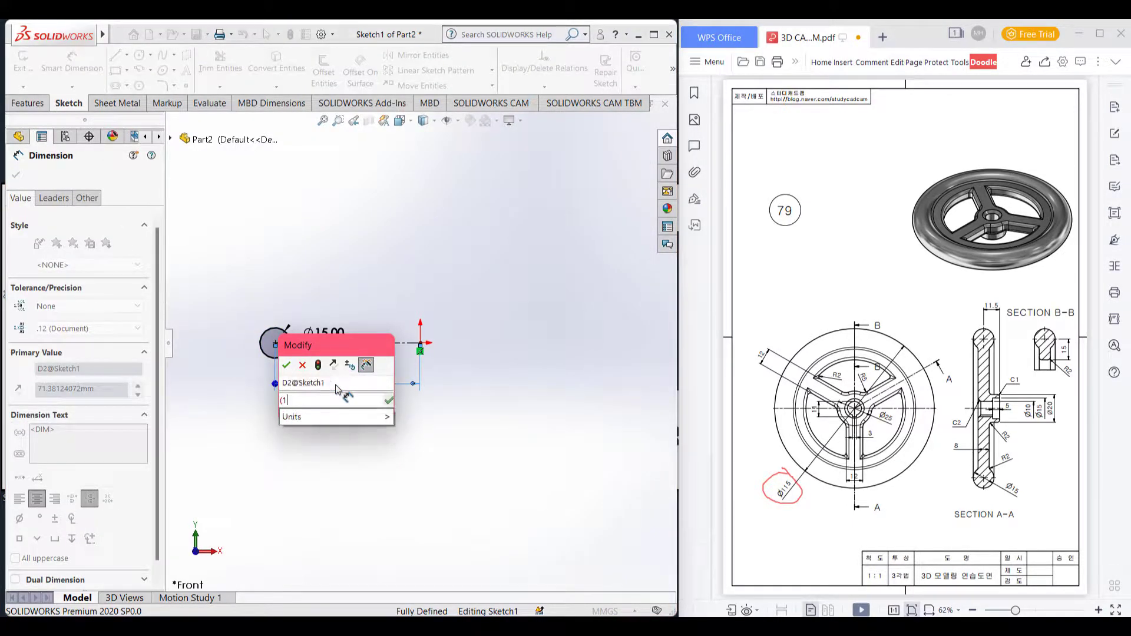
text(15/)
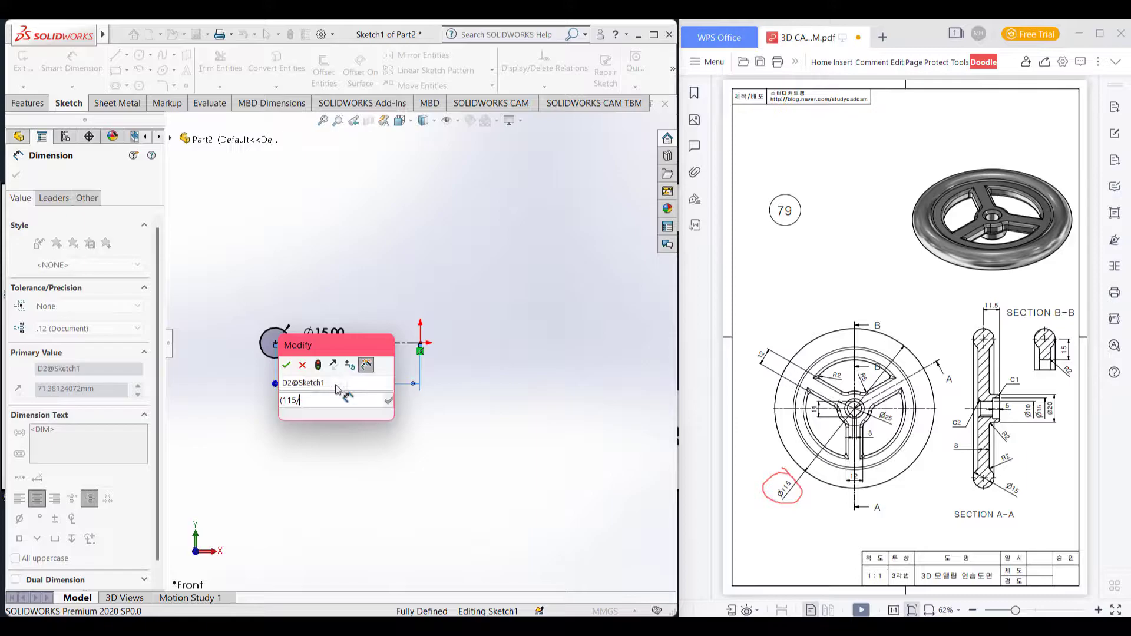
text(2)-)
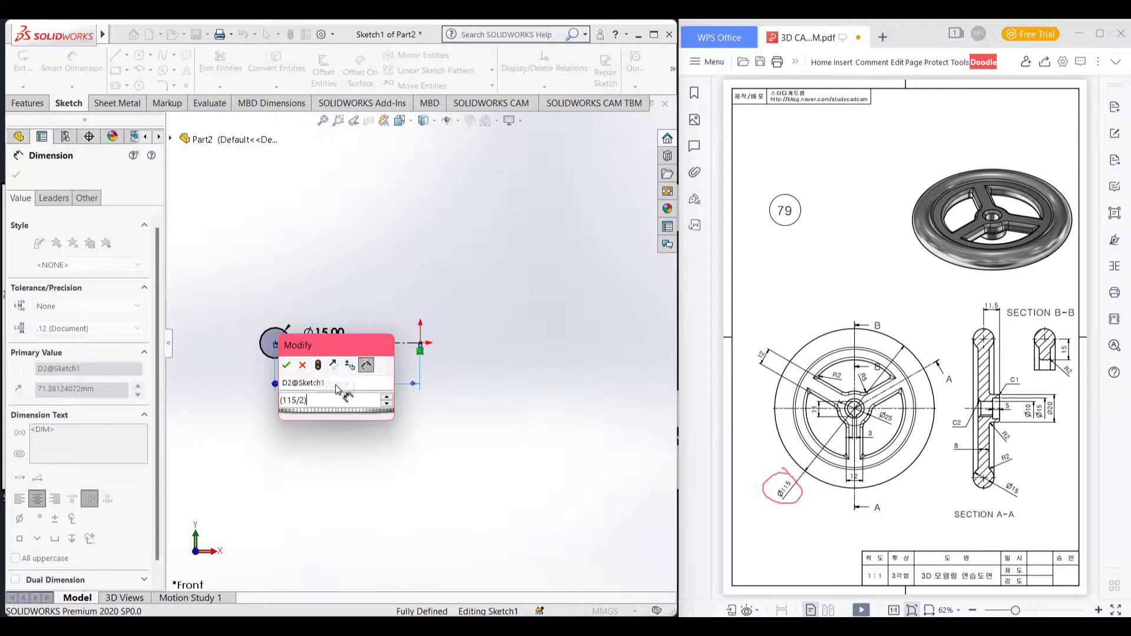
text(7.5)
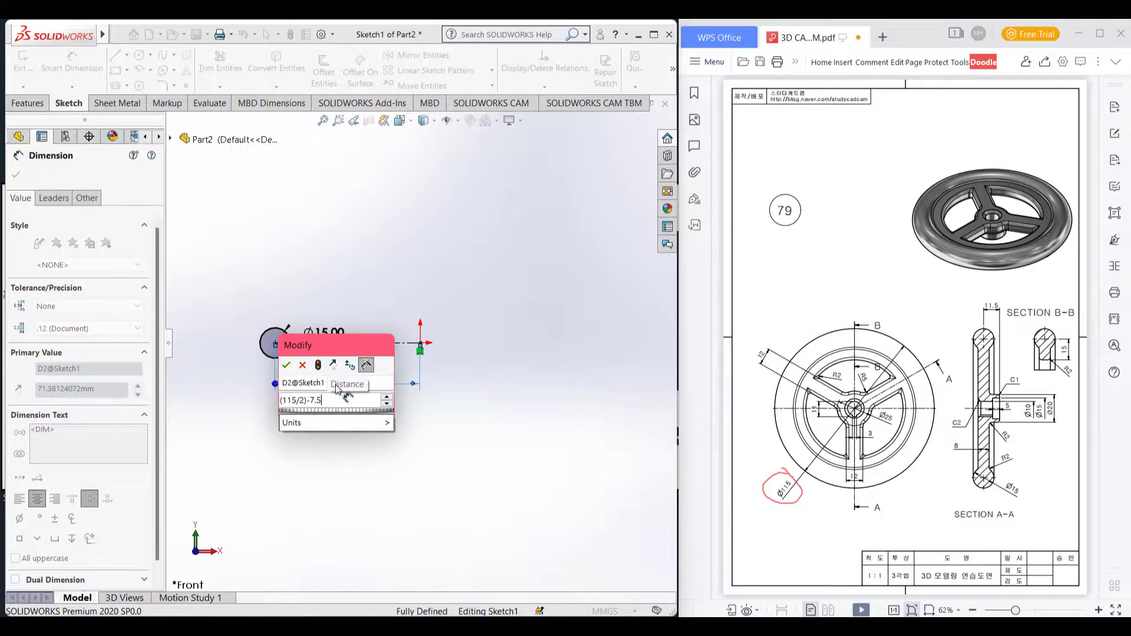
key(Return)
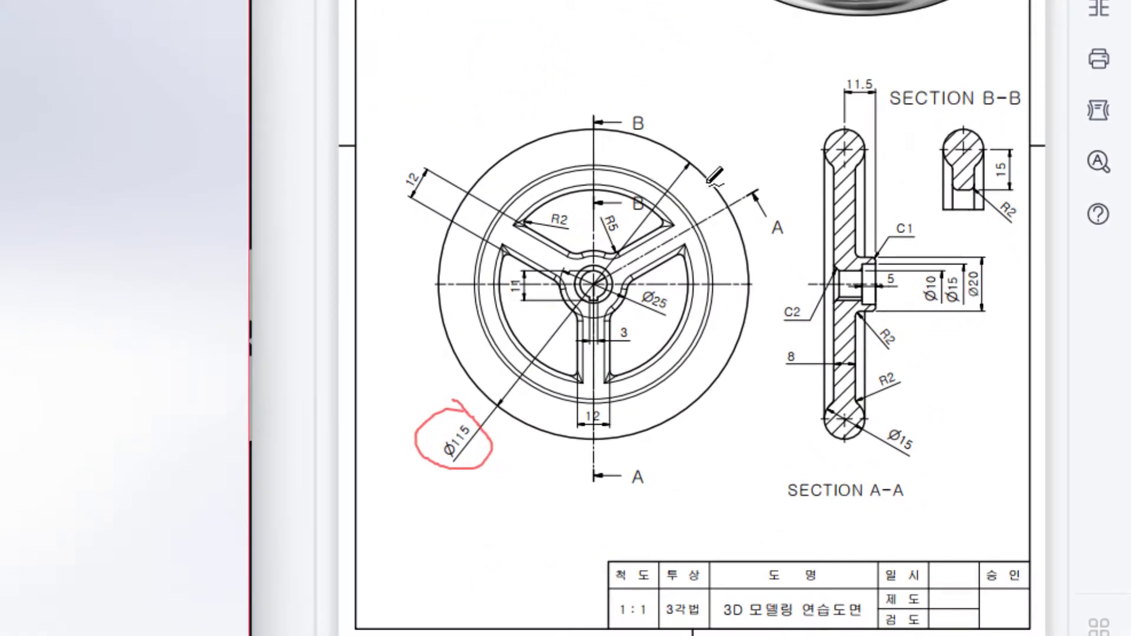
- Offset the centerline 4 mm in both directions with line-capped ends to form the 8 mm thick web profile
mouse_move(807, 333)
mouse_down()
mouse_move(758, 351)
mouse_move(766, 376)
mouse_move(812, 373)
mouse_move(810, 325)
mouse_move(781, 339)
mouse_up()
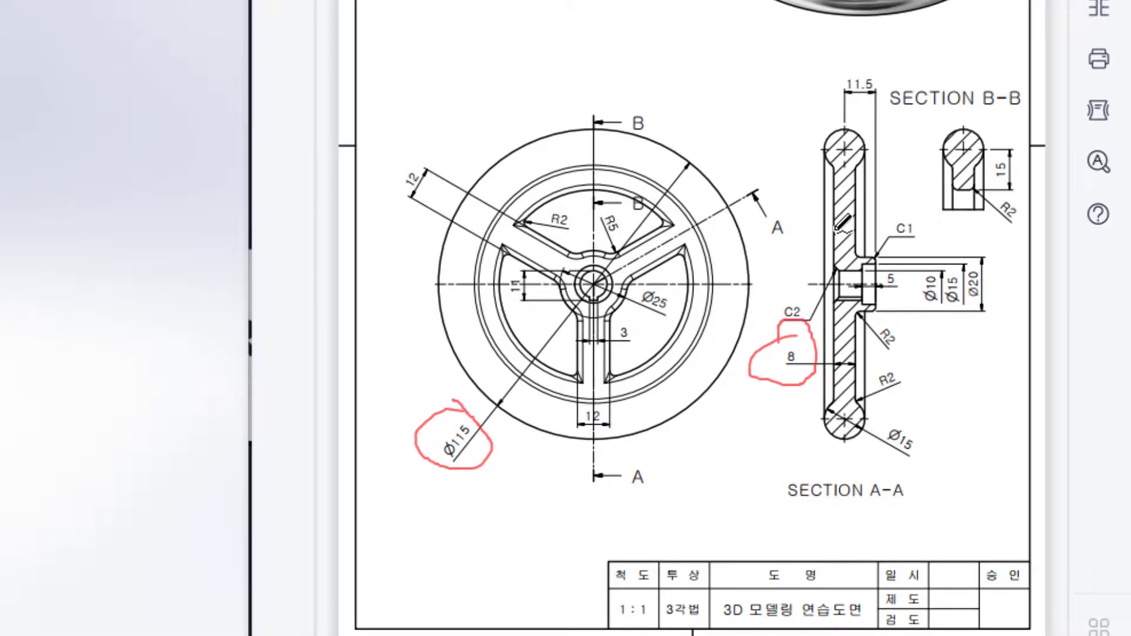
mouse_move(835, 230)
mouse_down()
mouse_move(858, 229)
mouse_move(854, 203)
mouse_up()
key(Escape)
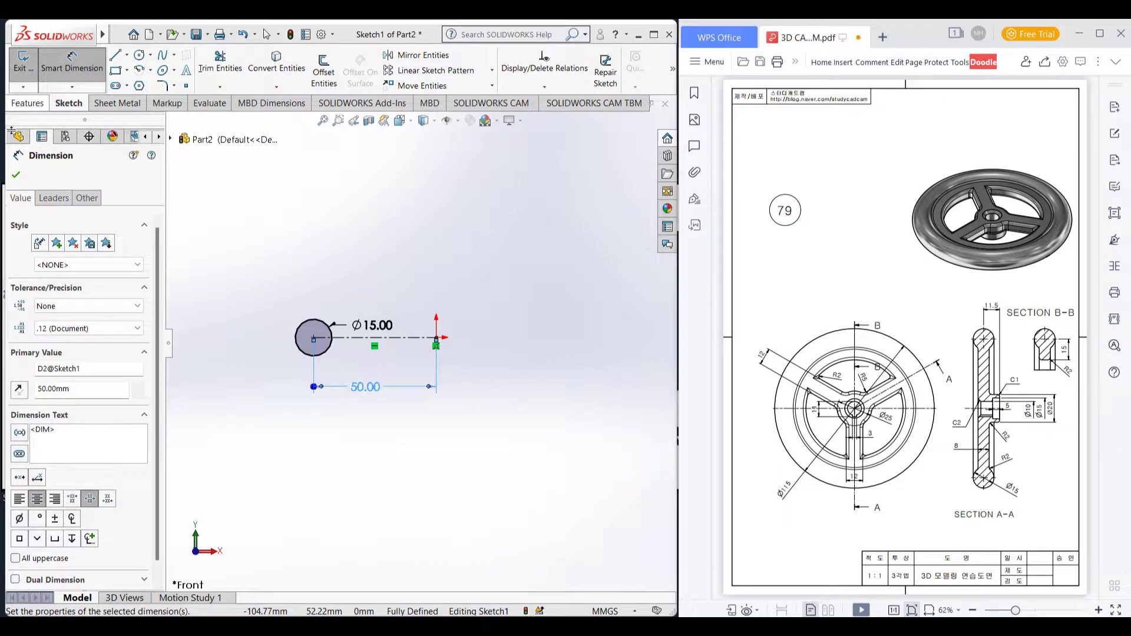
click(16, 174)
key(Escape)
click(305, 66)
click(36, 175)
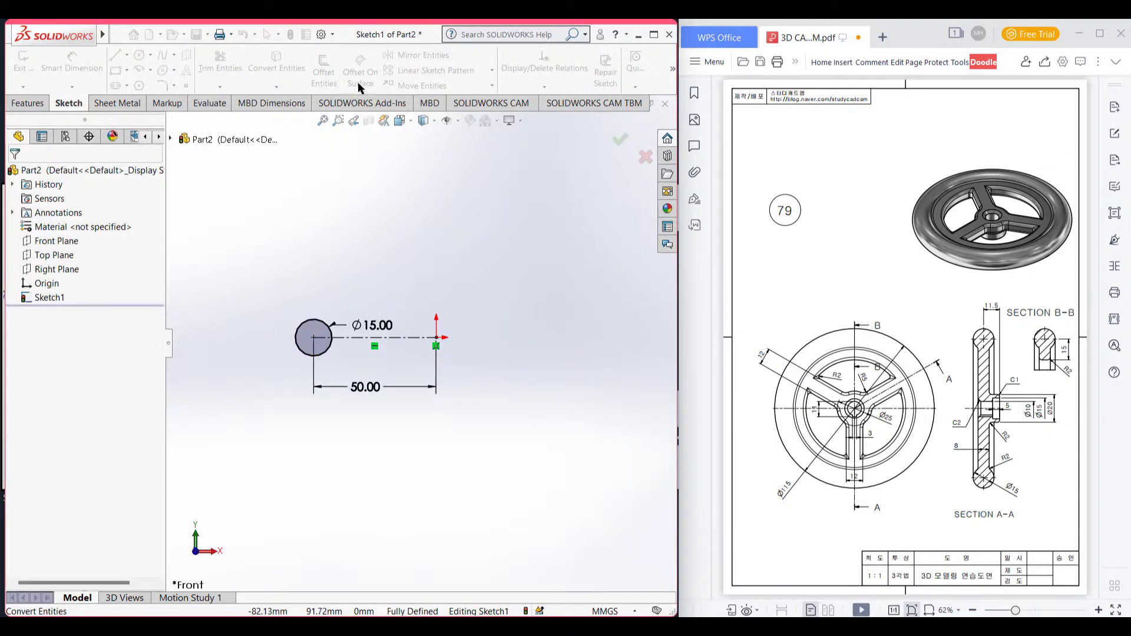
click(323, 70)
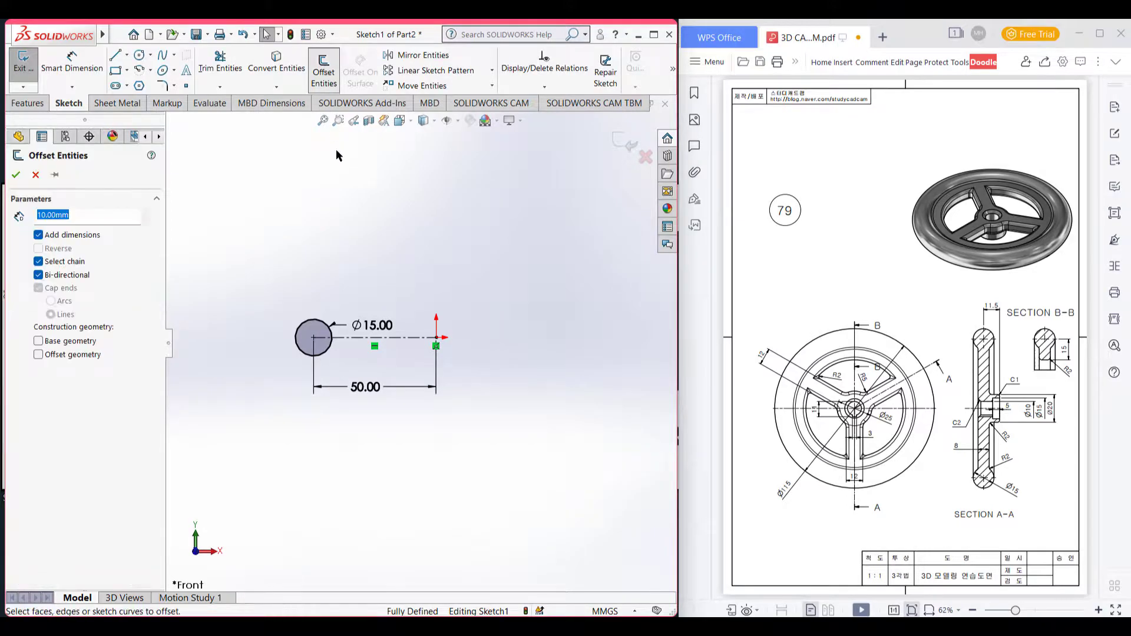
click(416, 337)
text(4)
key(Return)
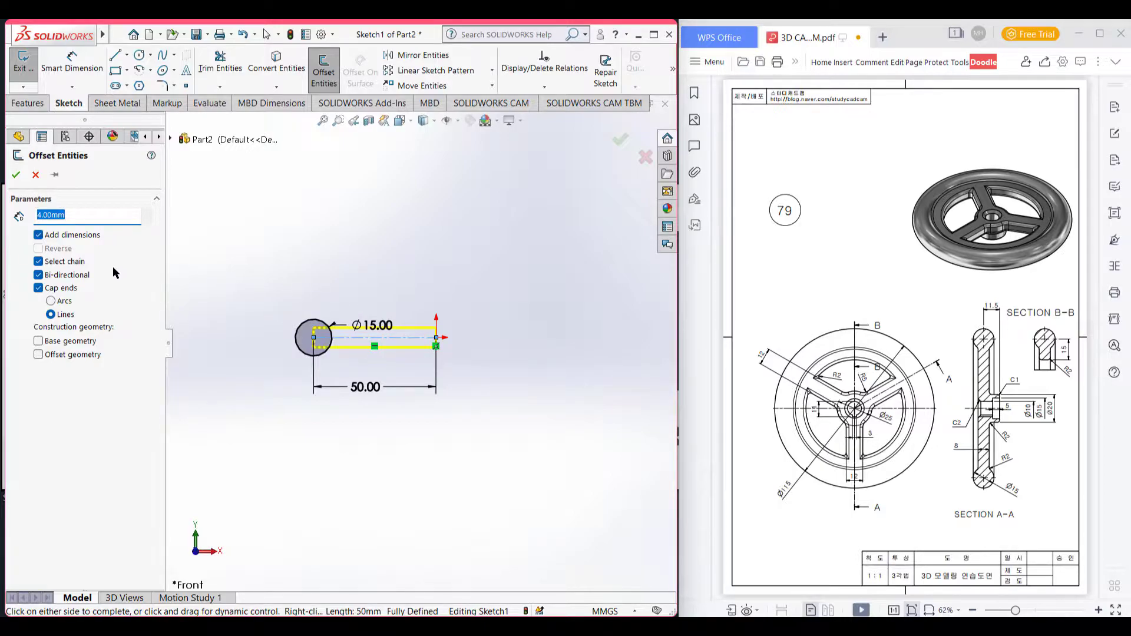
click(16, 176)
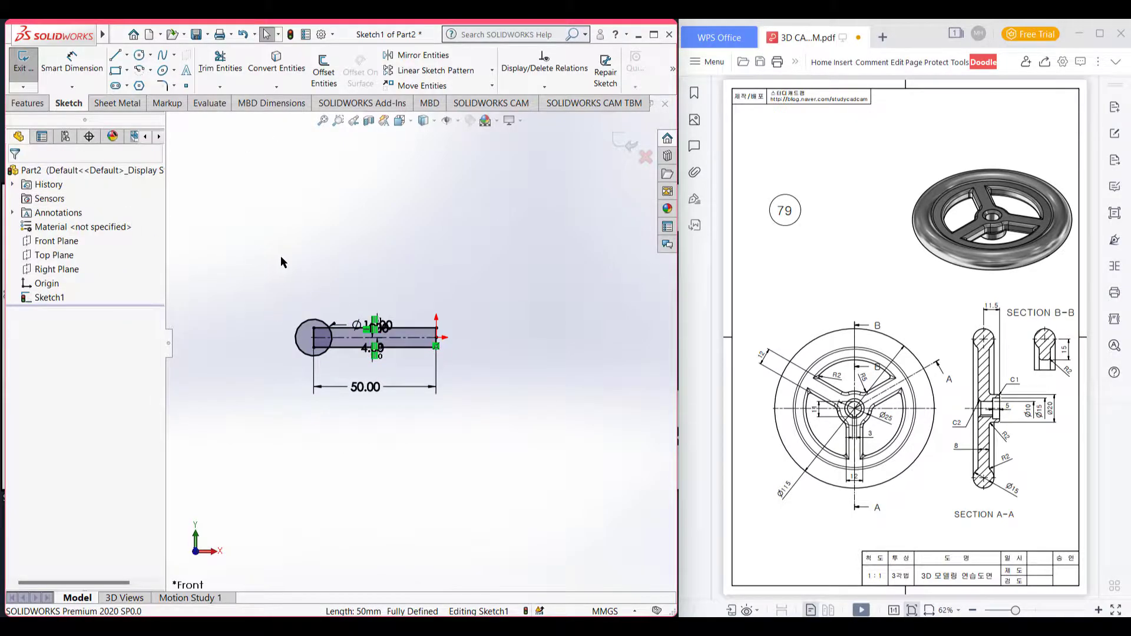
- Draw the hub's corner rectangle from the origin toward negative X and Y, 10 mm wide and 11.5 mm high
scroll(326, 299, down, 4)
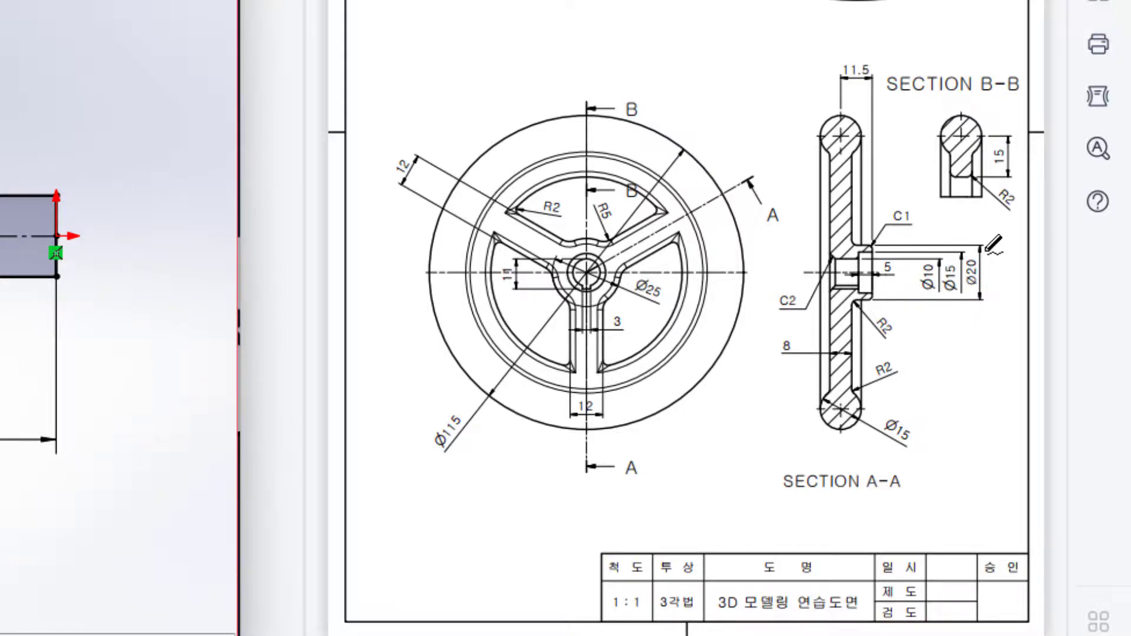
mouse_move(984, 252)
mouse_down()
mouse_move(966, 280)
mouse_move(979, 288)
mouse_move(971, 260)
mouse_up()
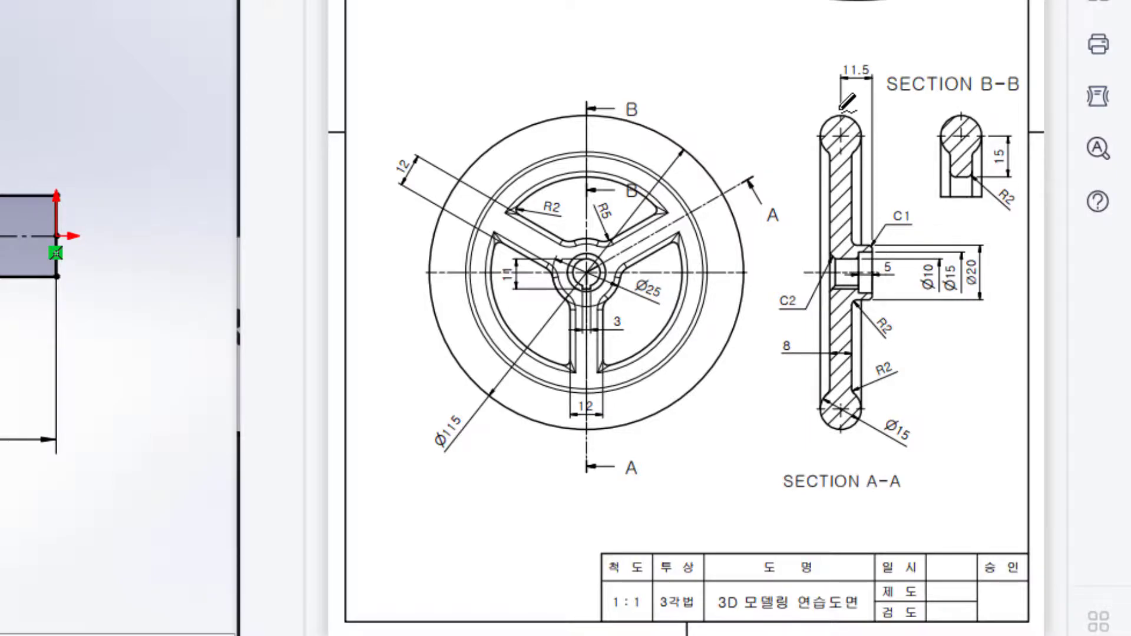
drag(841, 106, 865, 103)
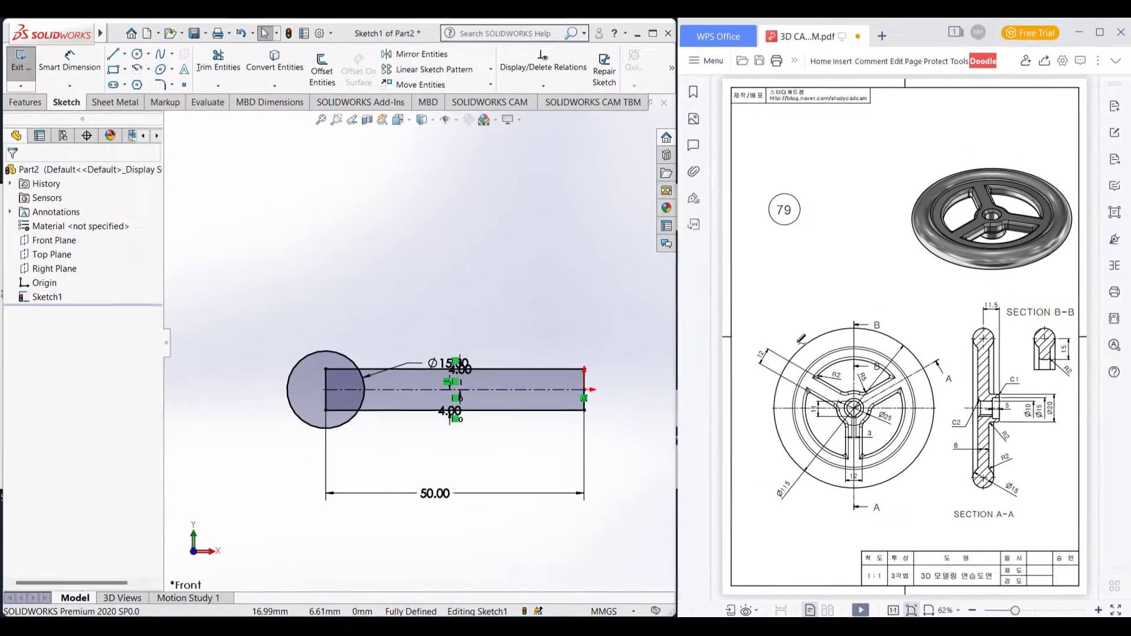
click(116, 72)
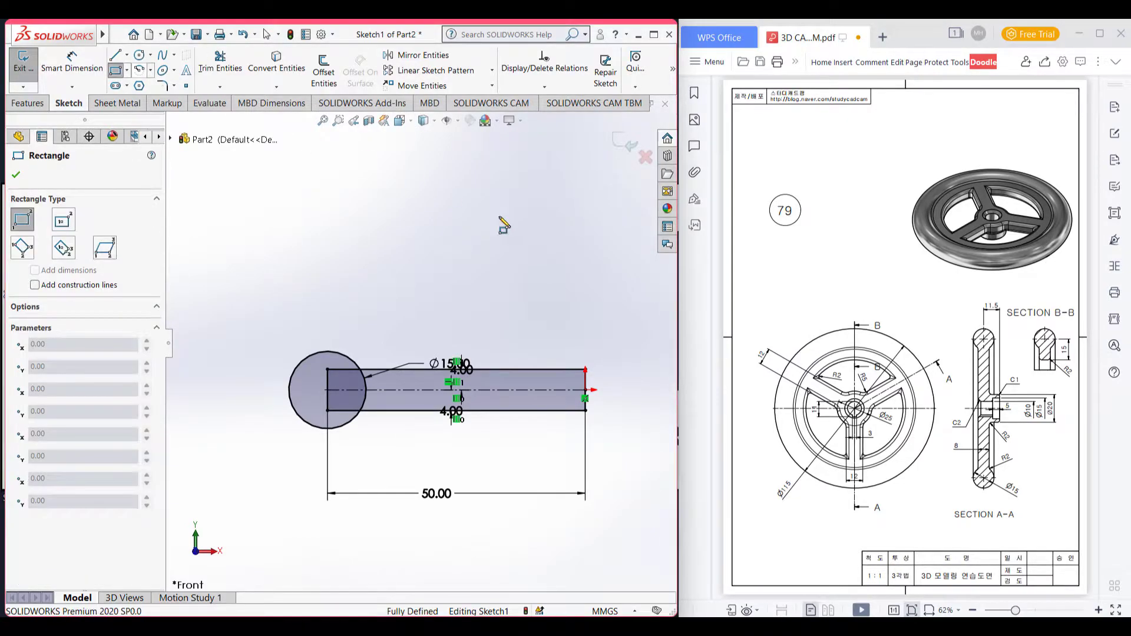
click(586, 389)
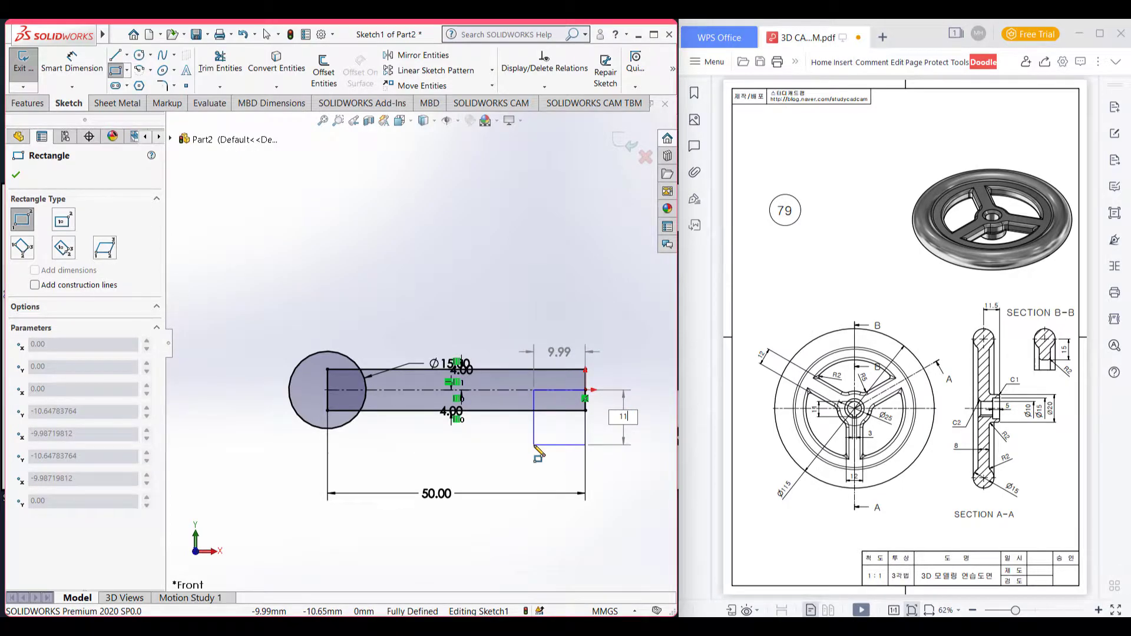
key(Tab)
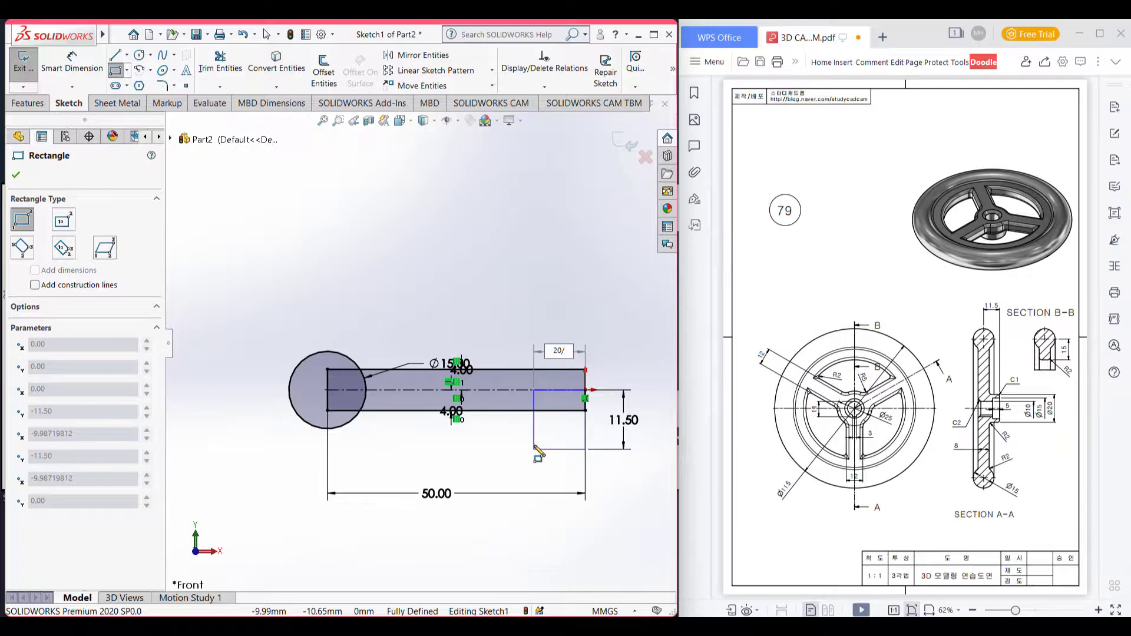
click(534, 448)
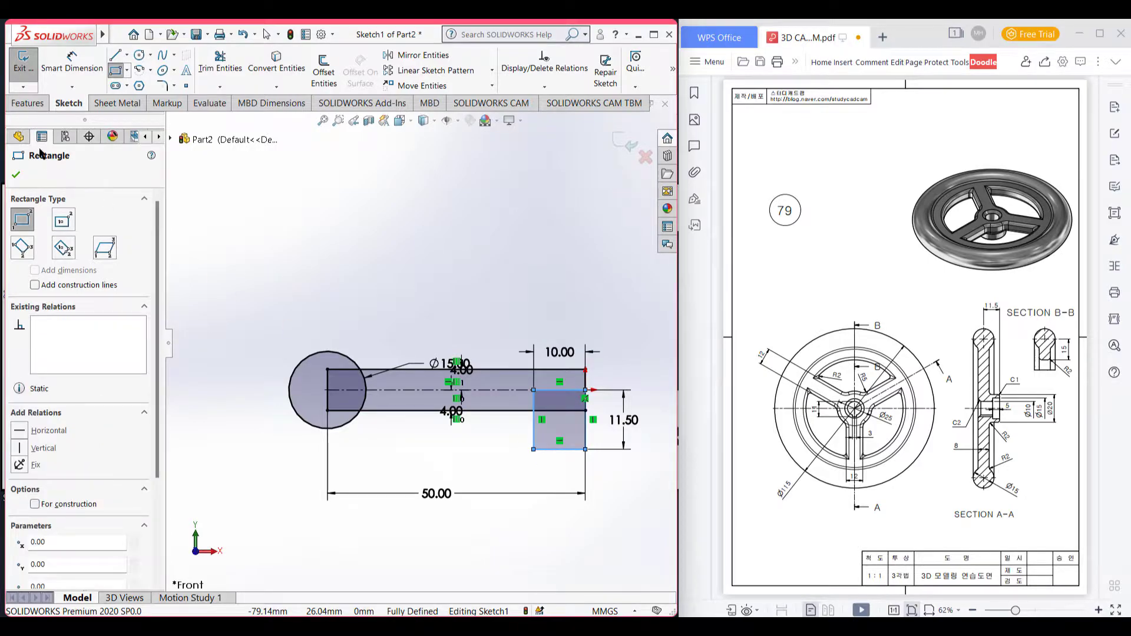
click(18, 176)
right_drag(530, 264, 502, 333)
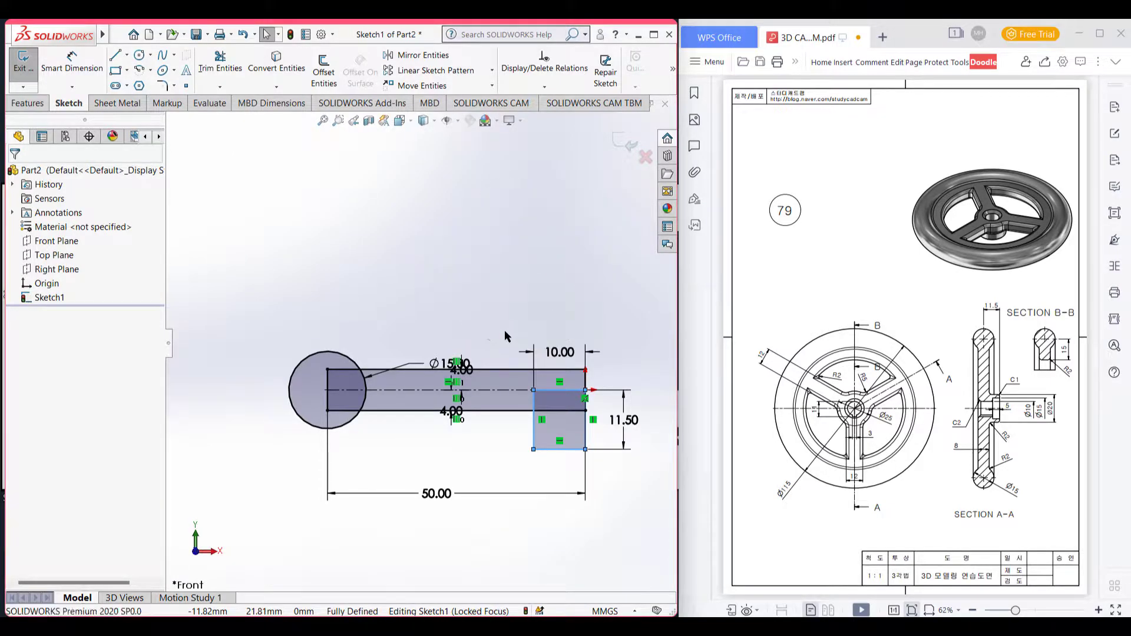
- Trim the web's lower line inside the hub rectangle and the part of the hub's outer side edge inside the web
click(566, 407)
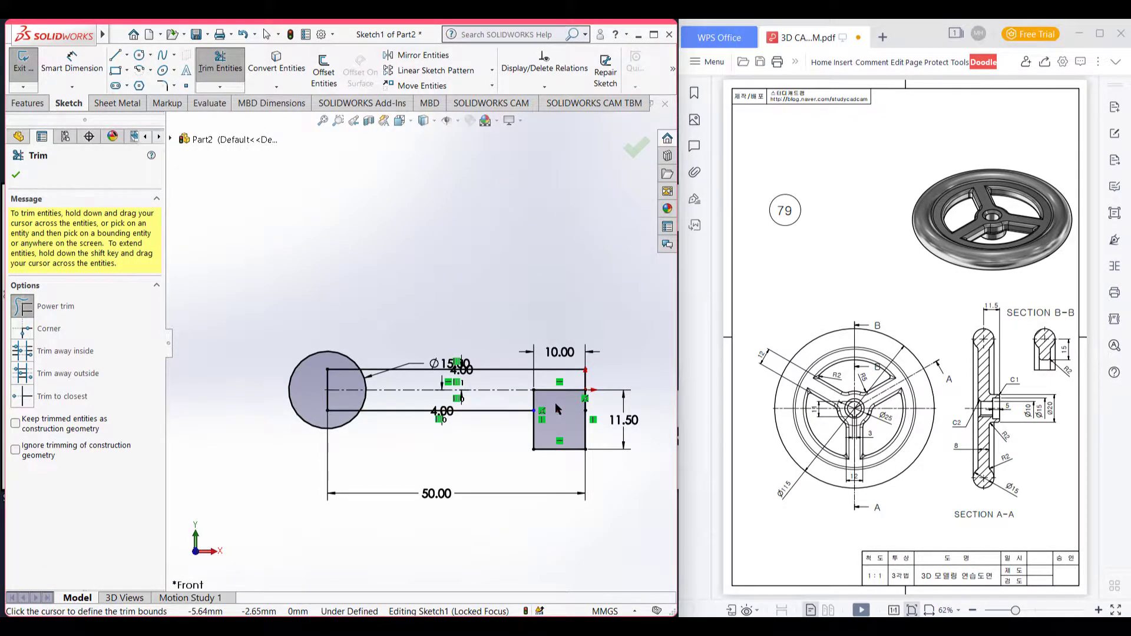
click(547, 390)
click(533, 400)
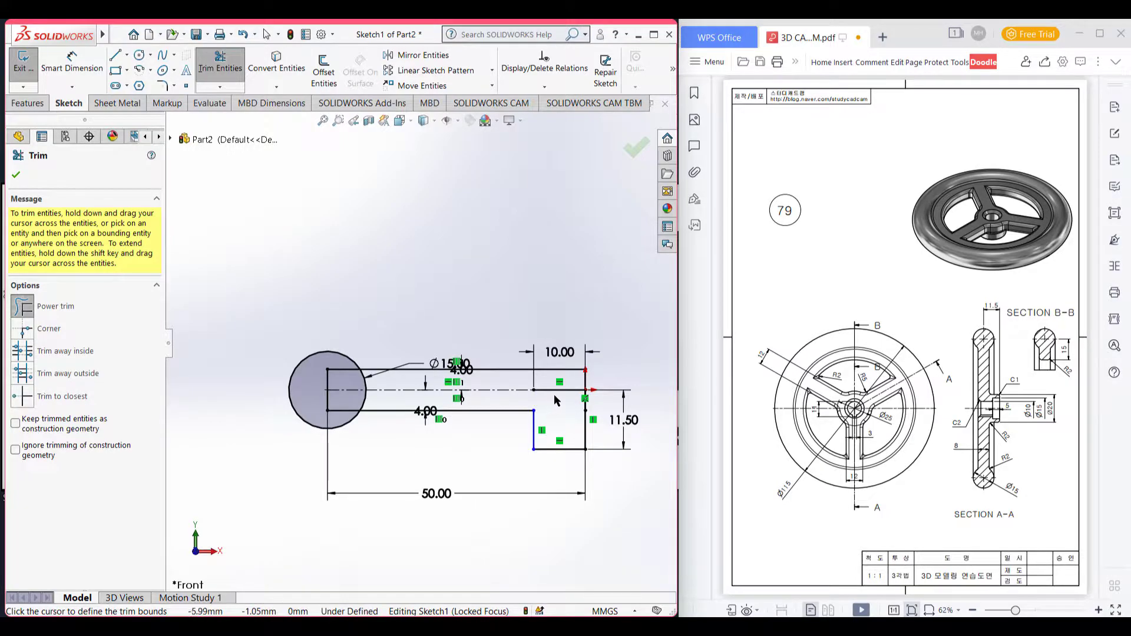
- Trim the rim circle's arc between the web lines and the web line ends inside the circle
click(365, 405)
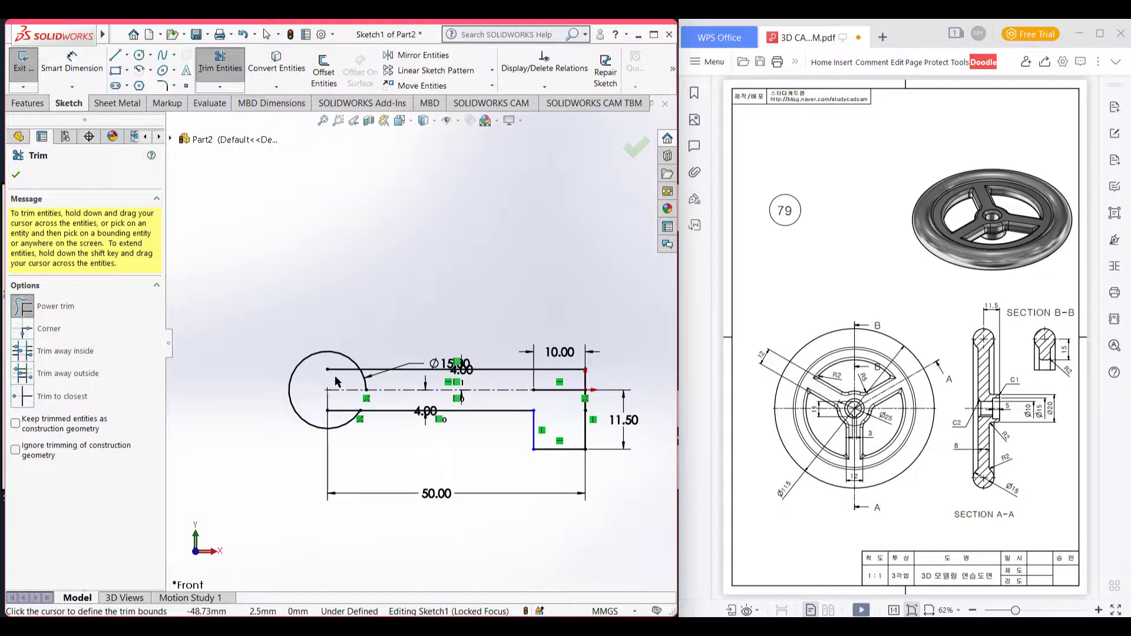
click(363, 379)
click(338, 371)
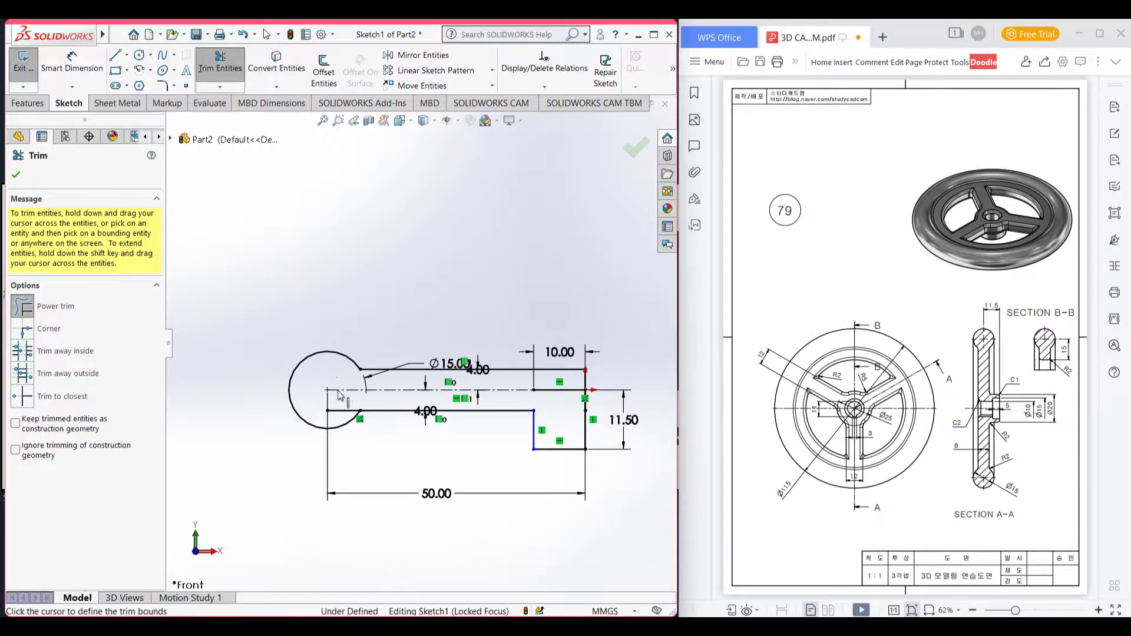
click(345, 411)
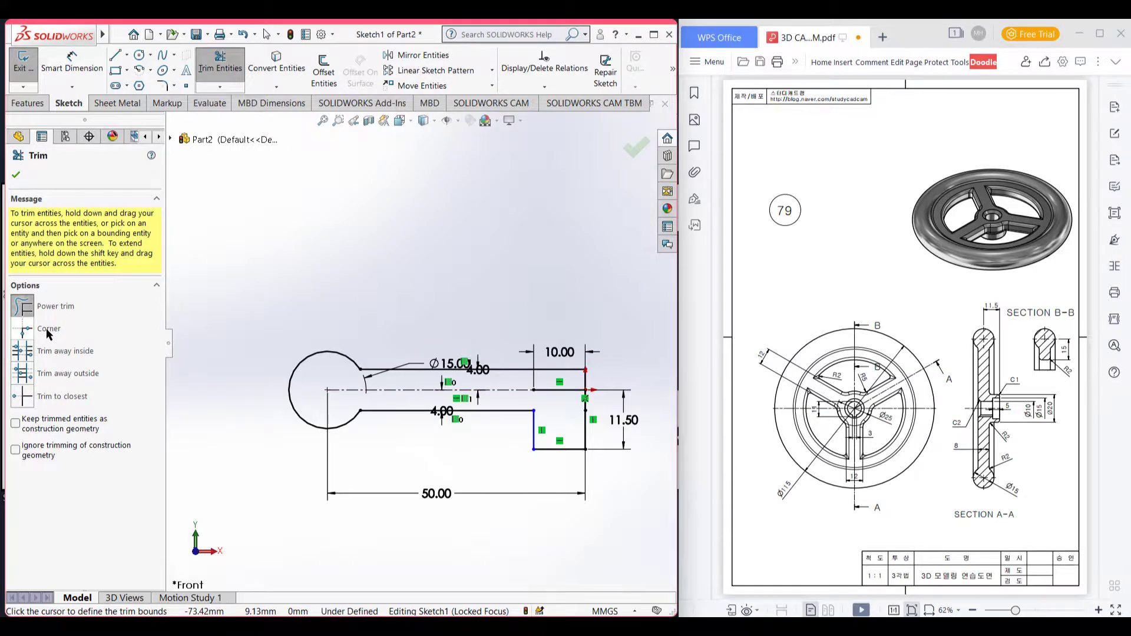
- Trim away the hub rectangle's upper edge lying on the centerline
click(550, 391)
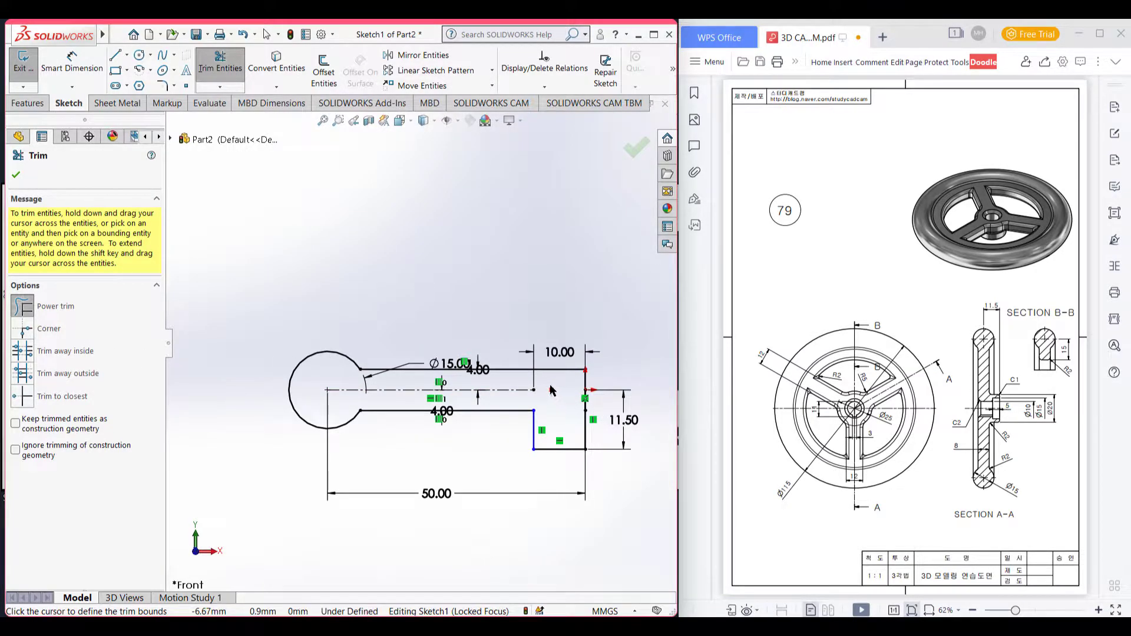
scroll(565, 404, down, 1)
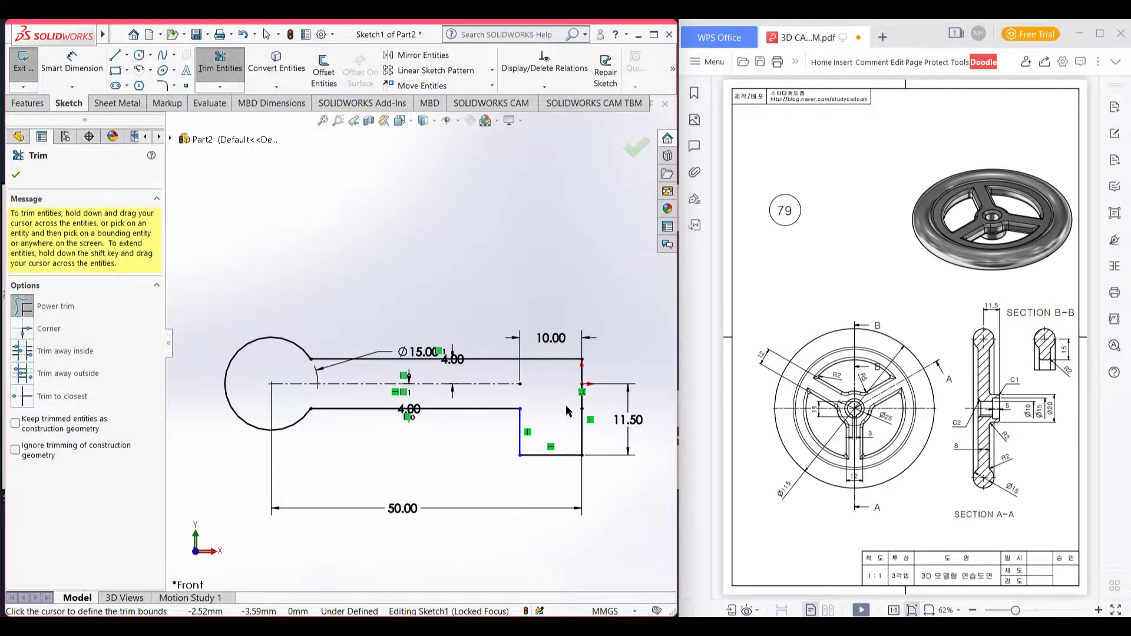
click(22, 174)
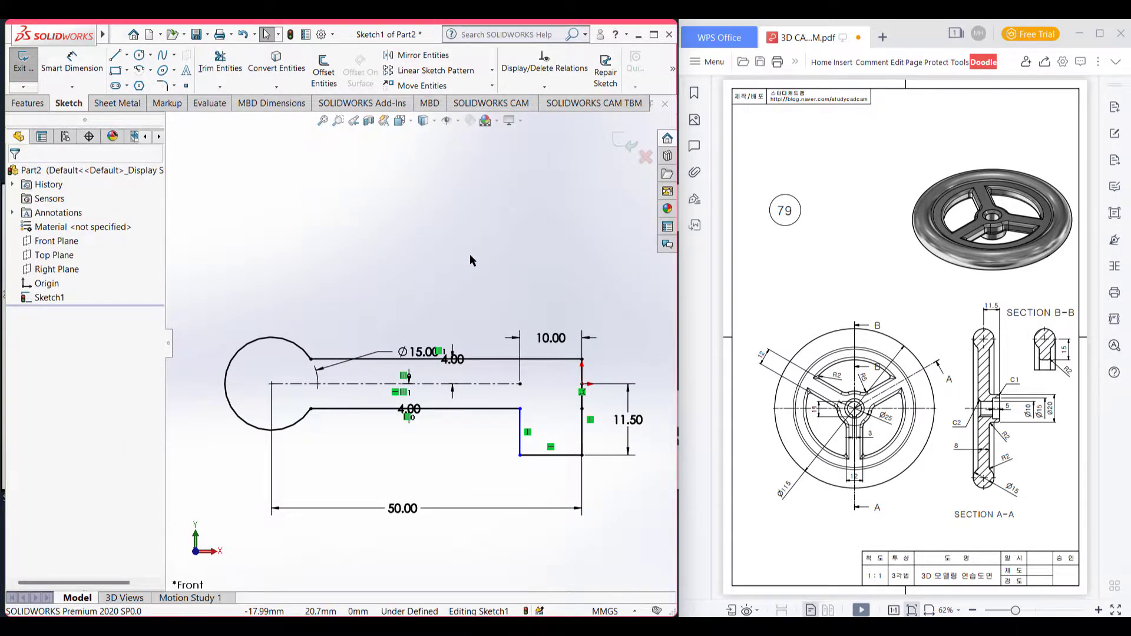
key(ctrl+7)
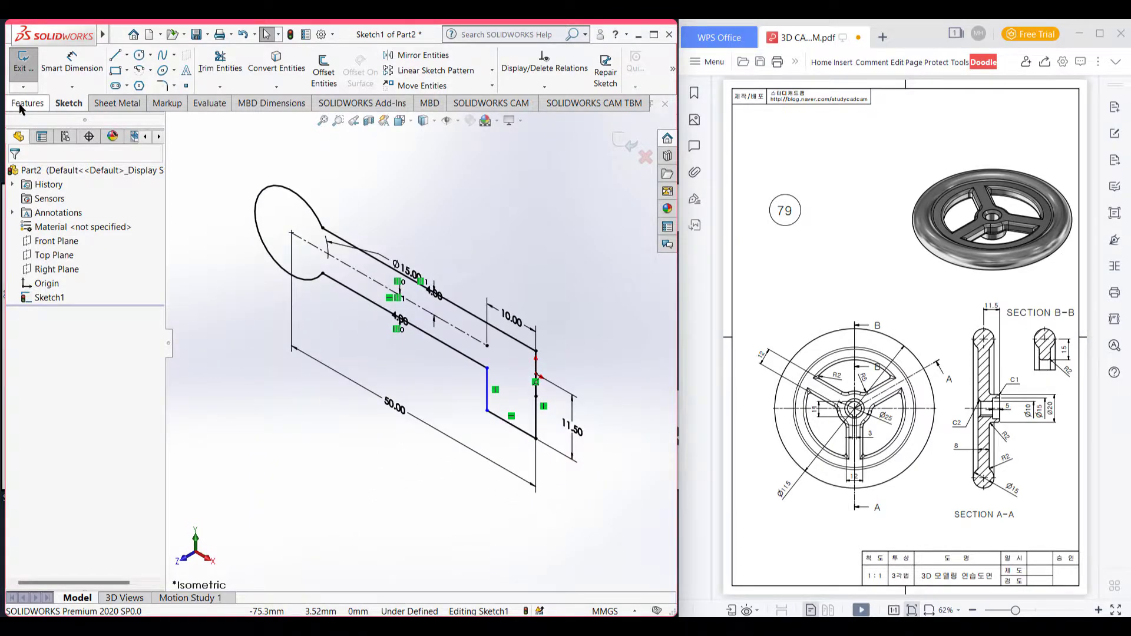
click(27, 103)
click(71, 72)
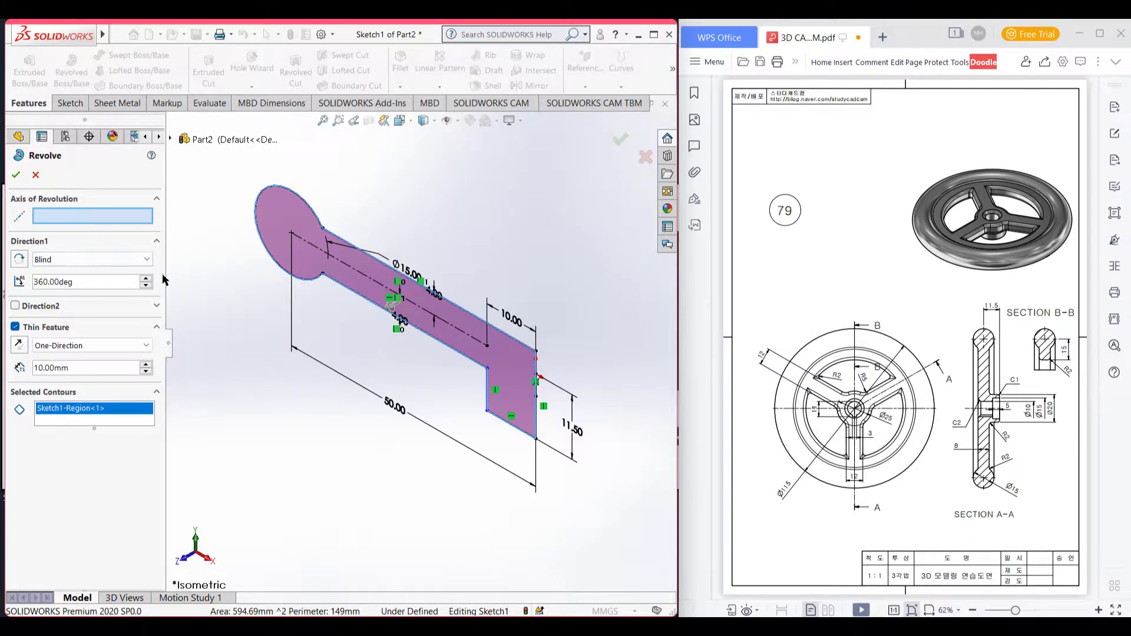
click(408, 296)
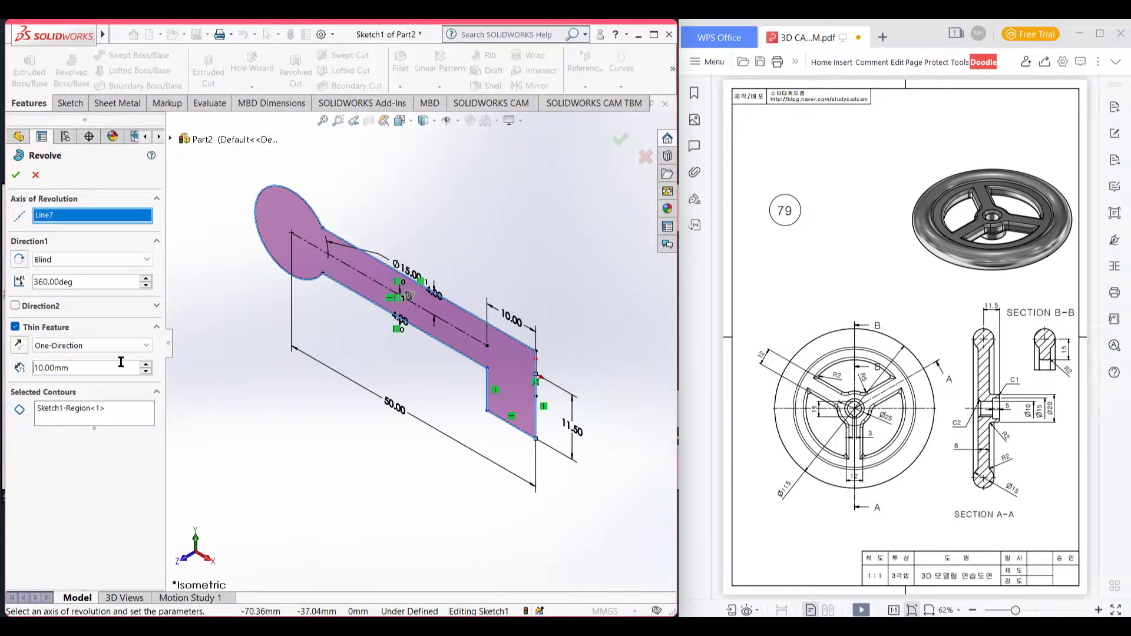
scroll(454, 454, up, 3)
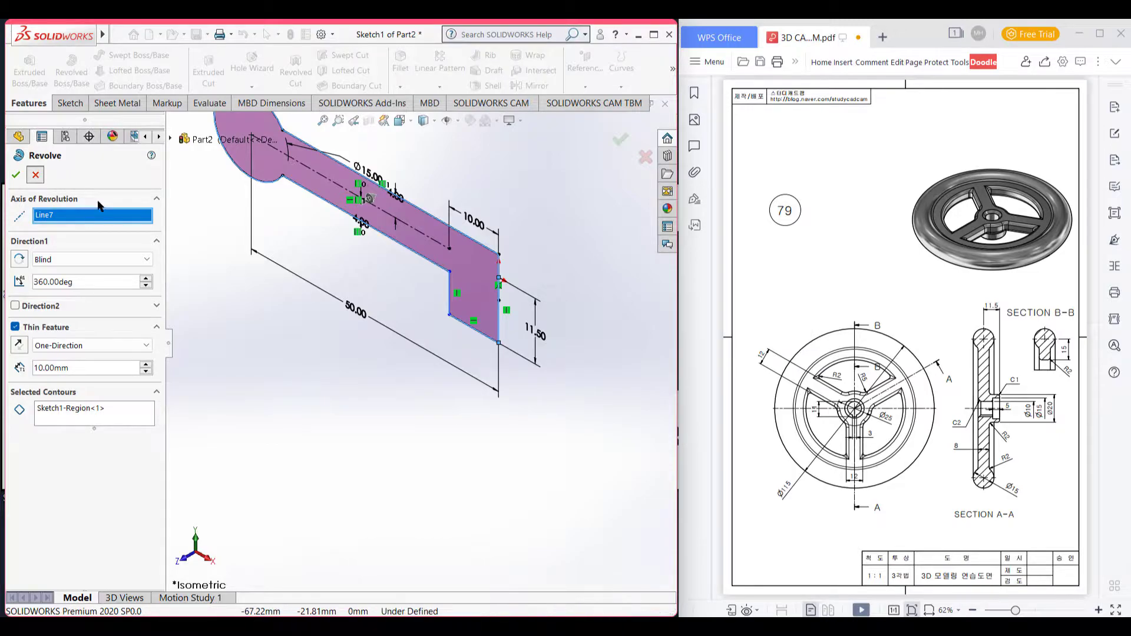
click(36, 175)
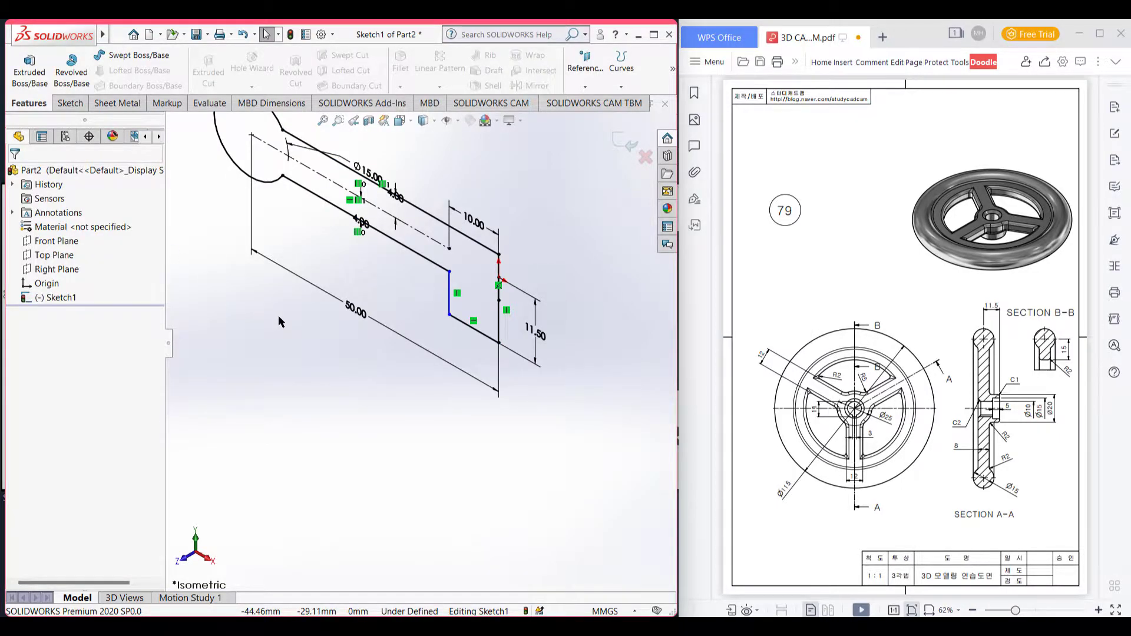
- Trim away all overlapping vertical segments at the hub's axis, leaving that side of the profile open
key(ctrl+1)
right_drag(579, 482, 551, 542)
drag(587, 361, 563, 352)
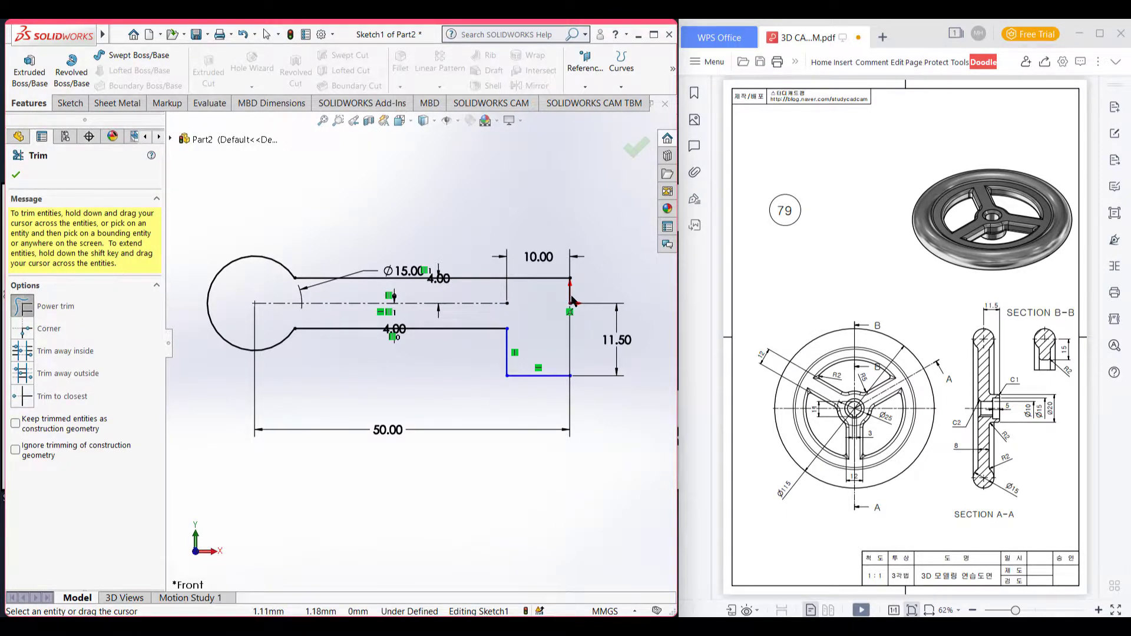
drag(575, 301, 584, 291)
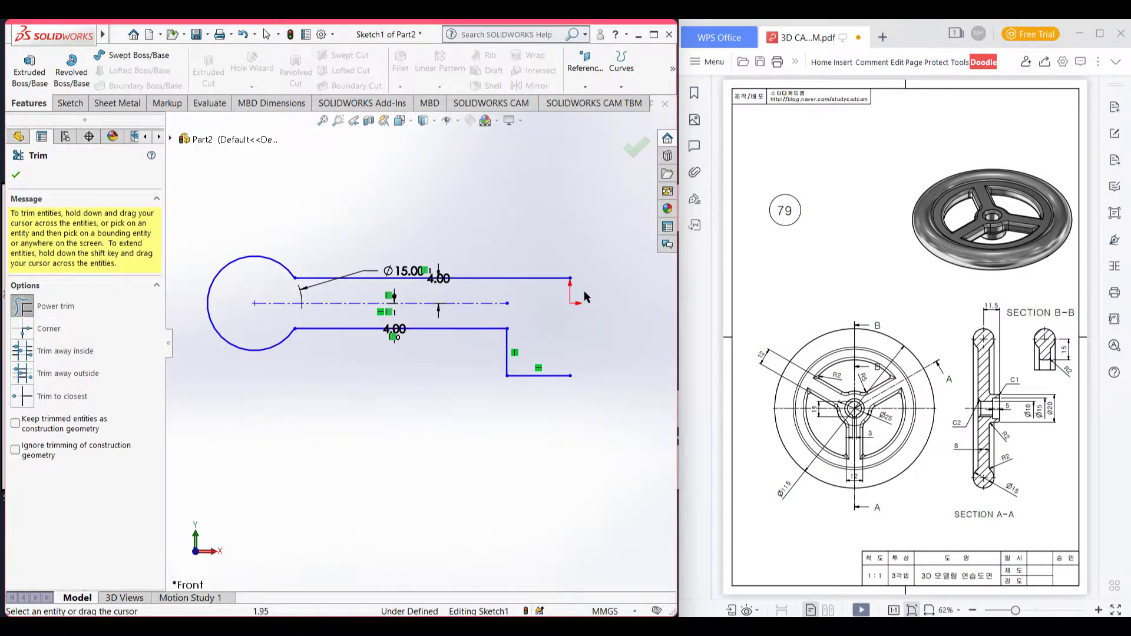
click(15, 172)
- Close the profile with one vertical line from the web's upper end through the origin to the hub's lower edge end
click(70, 105)
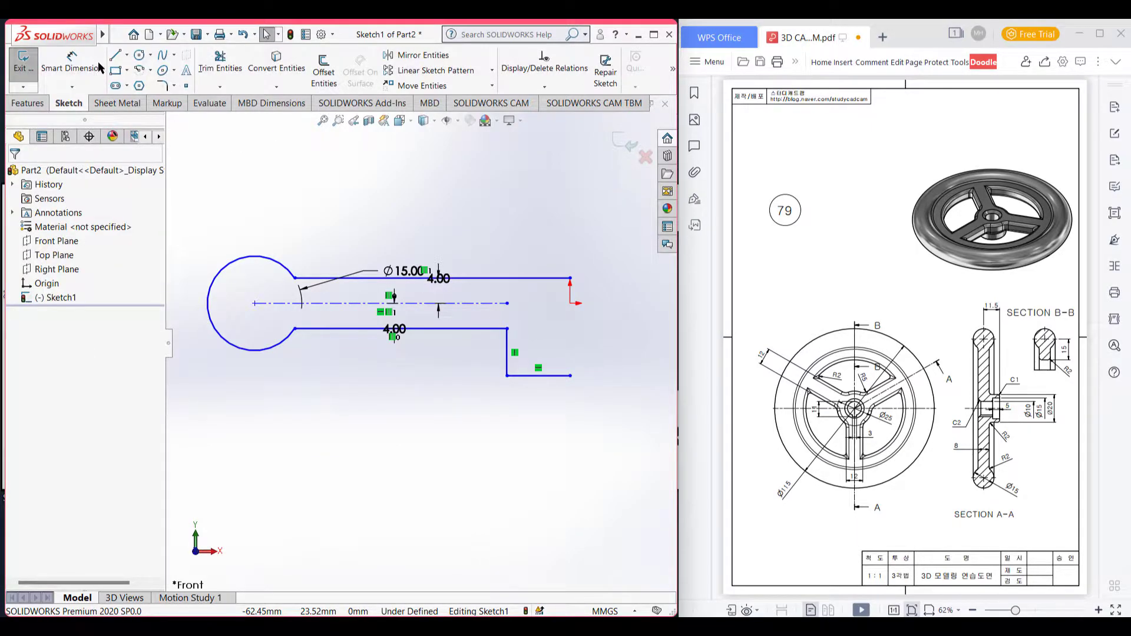
click(115, 57)
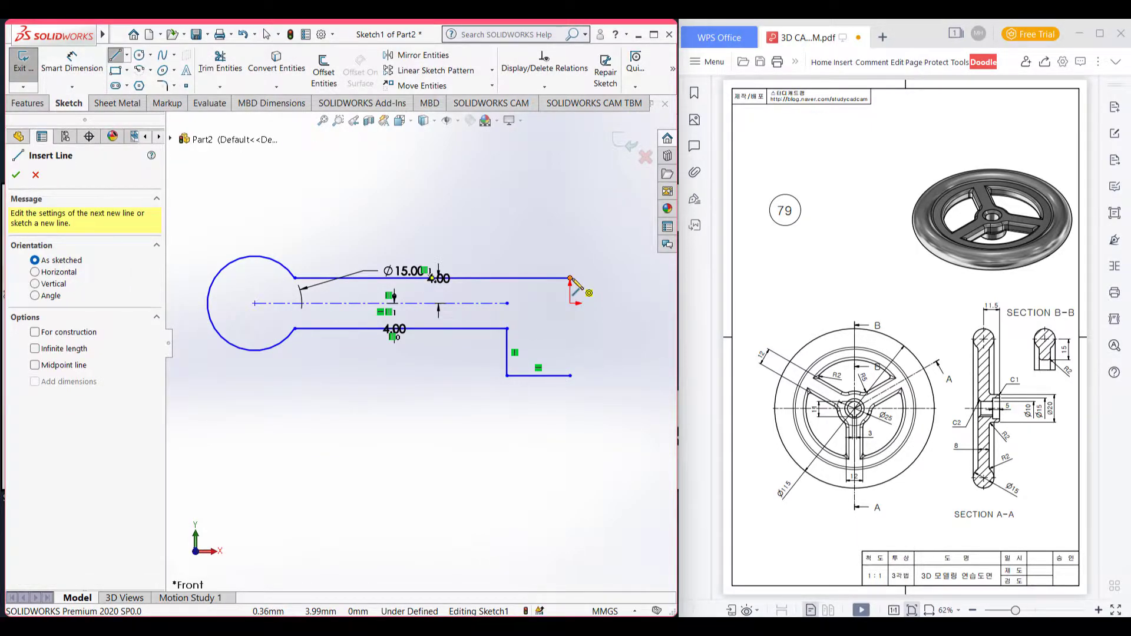
click(569, 278)
click(570, 375)
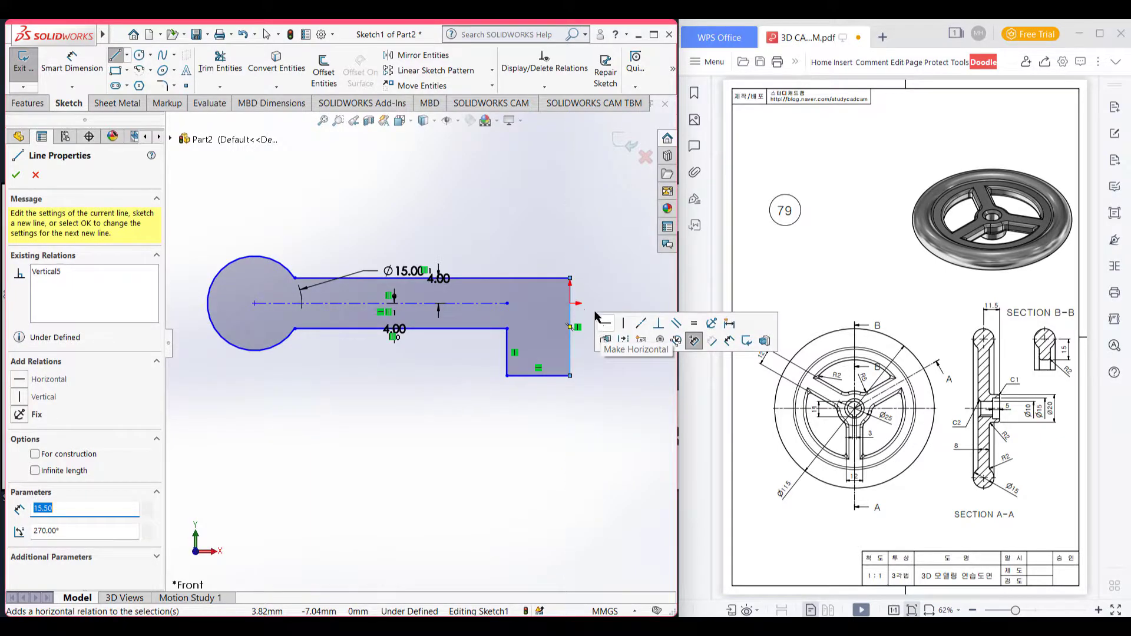
click(14, 176)
click(14, 176)
key(Escape)
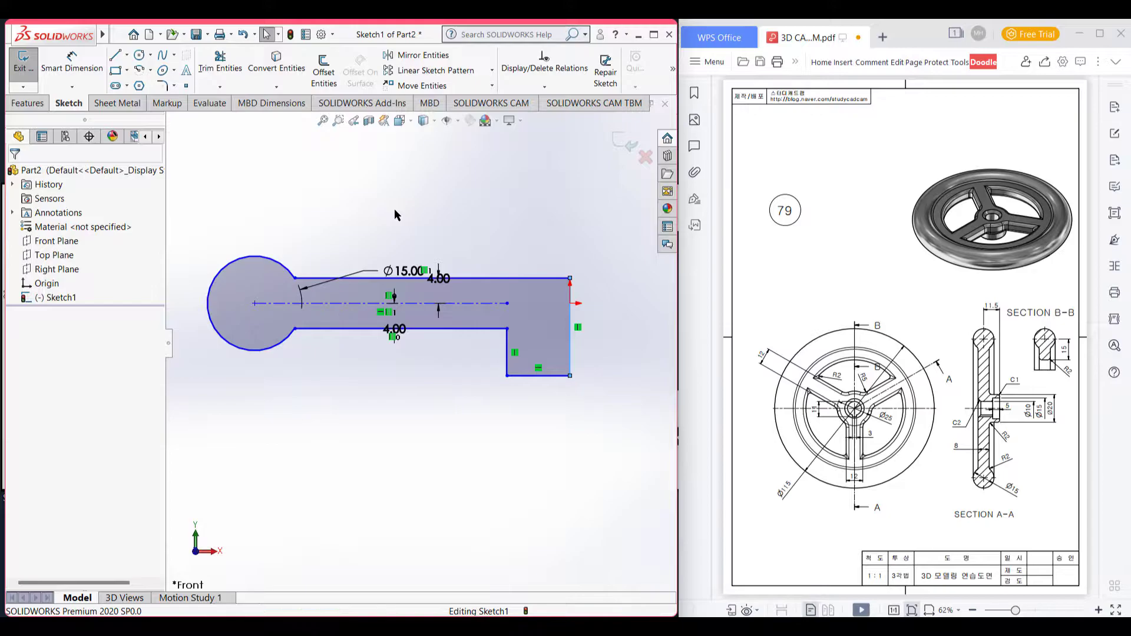
- Revolve the closed profile region 360° about the vertical line through the origin, without a thin feature
key(ctrl+7)
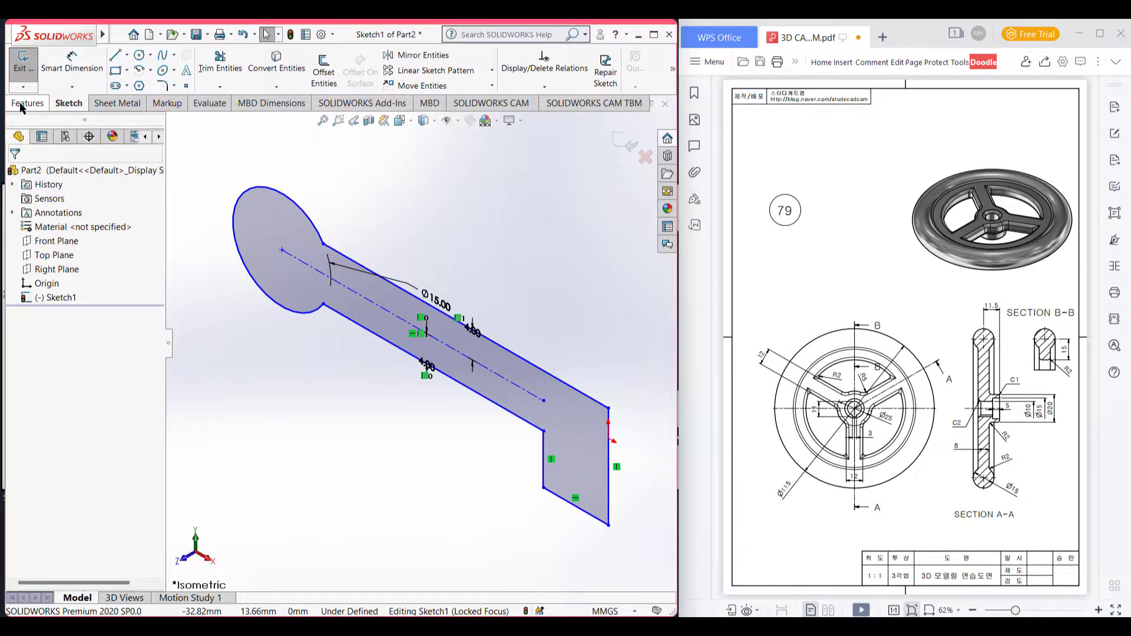
click(14, 105)
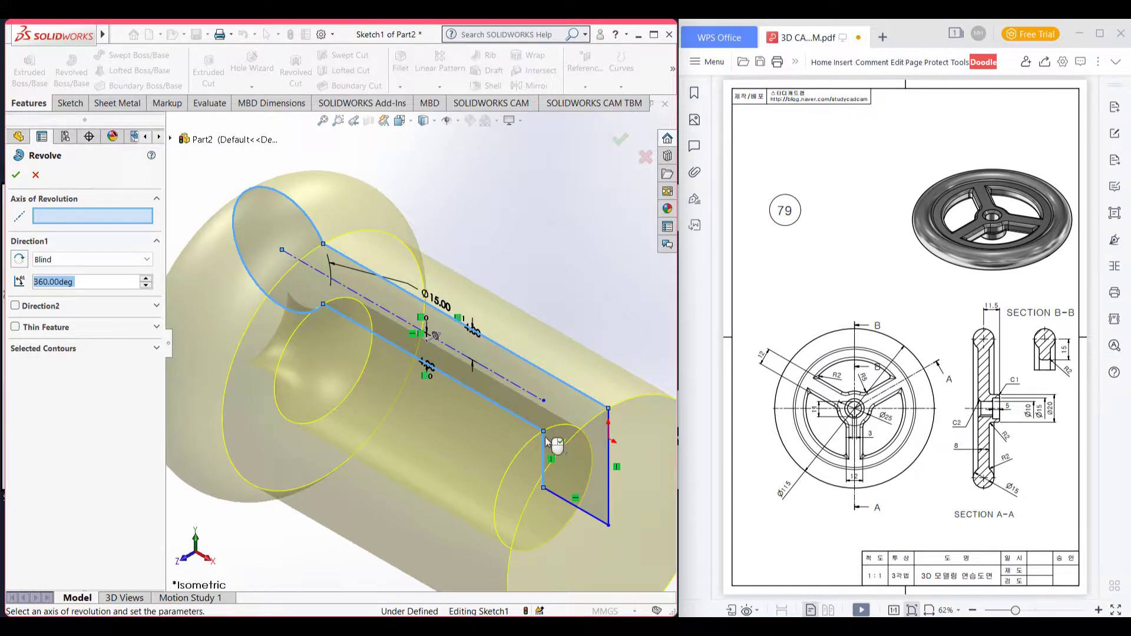
click(549, 437)
right_click(76, 219)
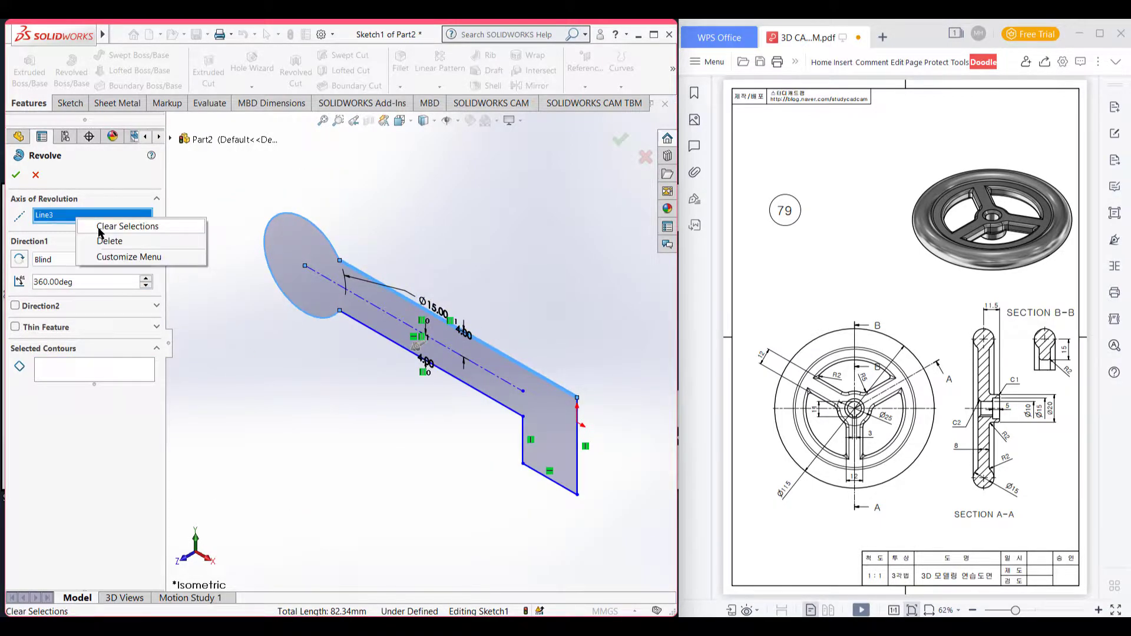
click(103, 226)
click(110, 377)
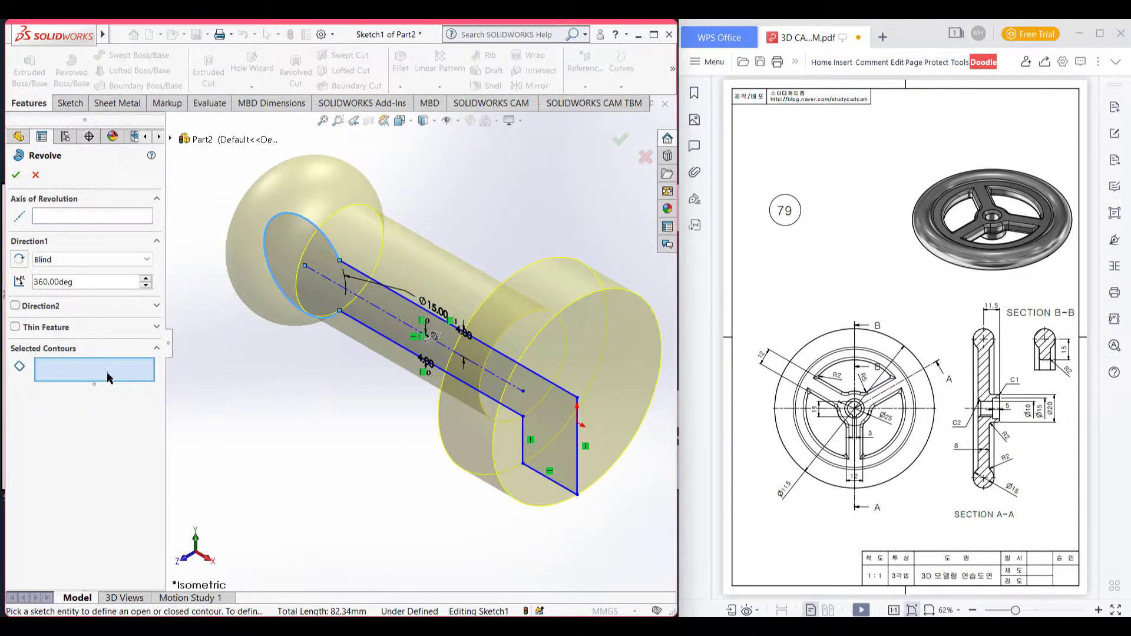
click(555, 418)
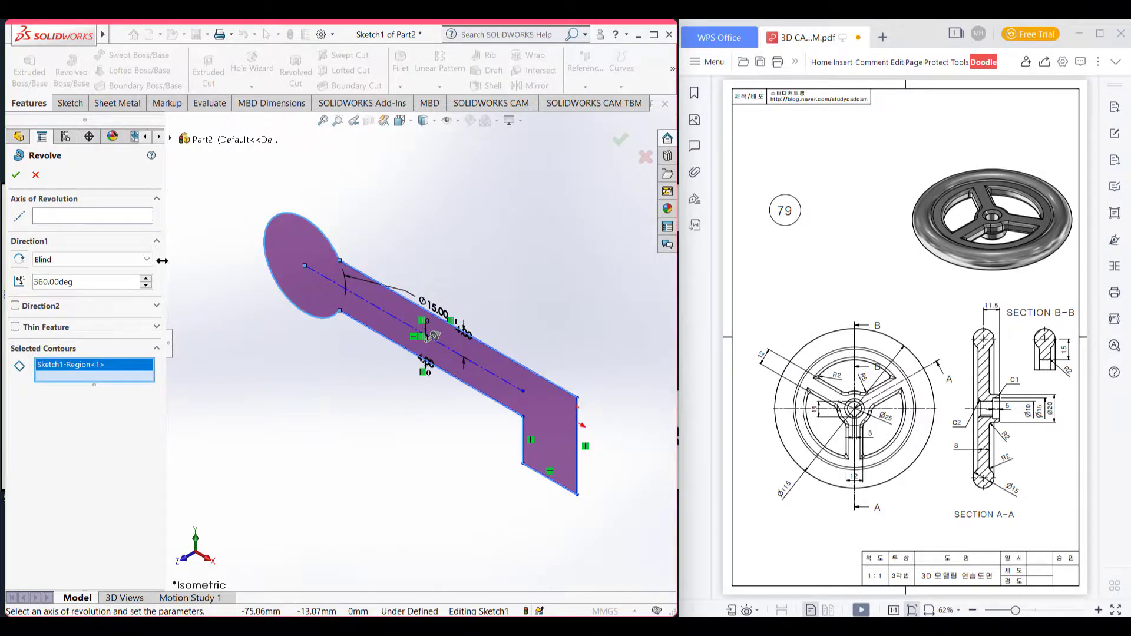
click(108, 220)
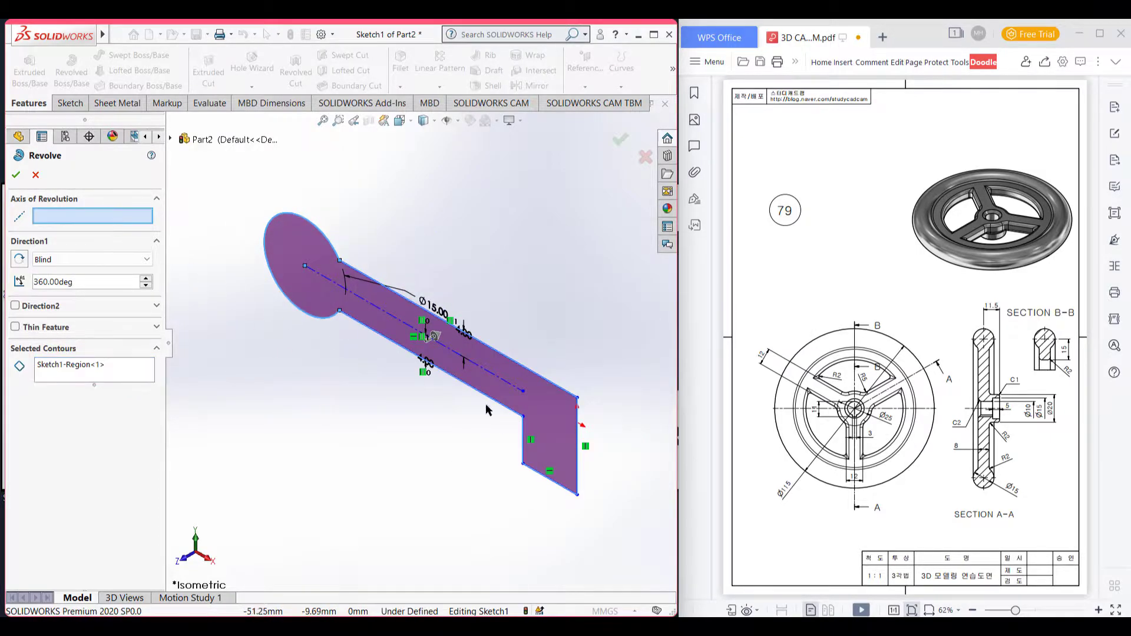
click(577, 455)
key(f)
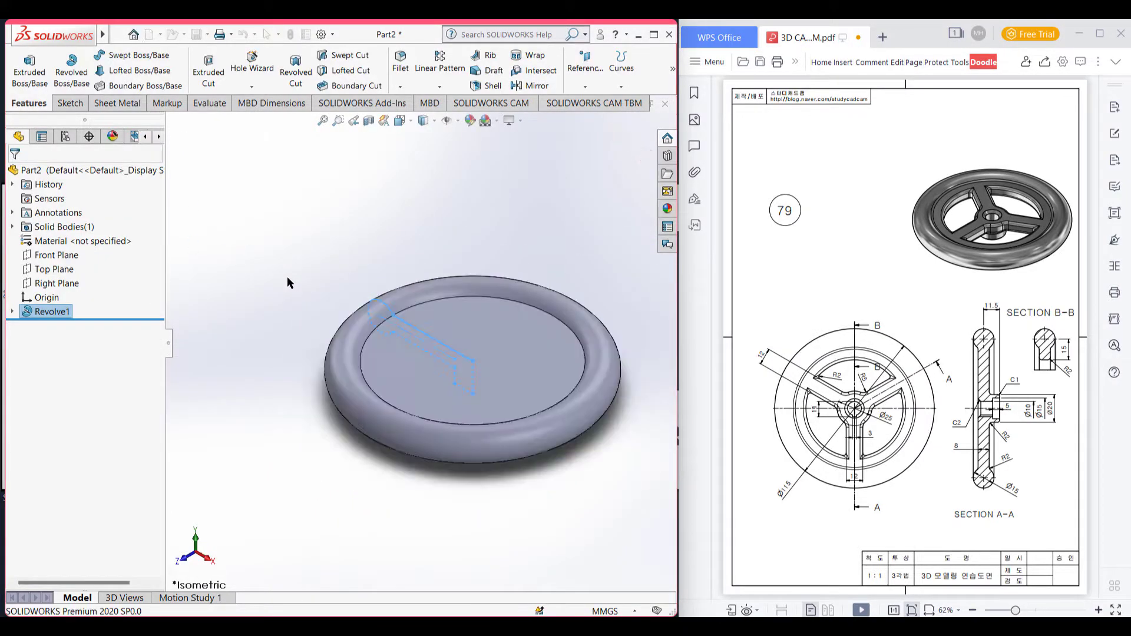
middle_drag(362, 410, 377, 436)
key(ctrl+7)
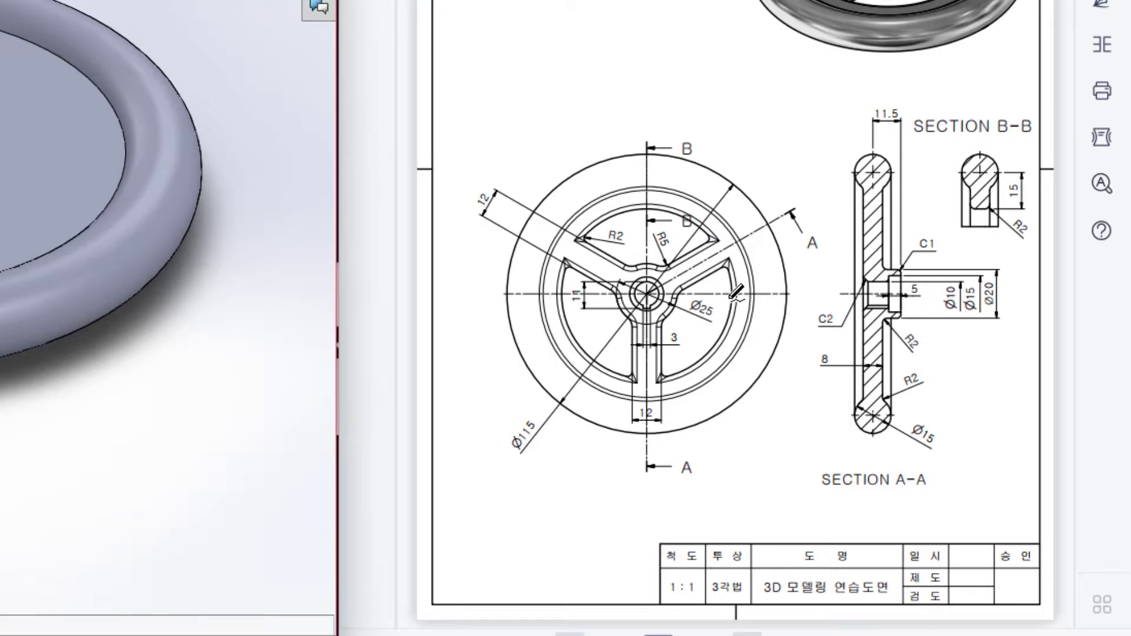
- Switch to the WPS Office drawing and circle the hub outline and its Ø25 dimension in the front view
ctrl+scroll(735, 293, up, 2)
ctrl+scroll(735, 293, up, 2)
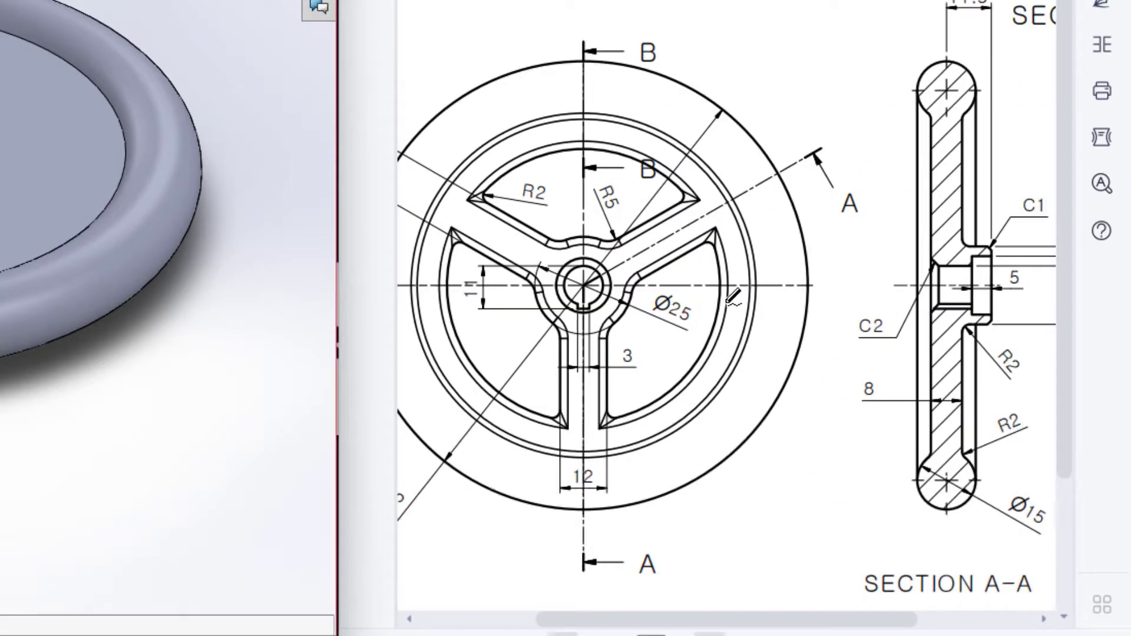
ctrl+scroll(733, 300, down, 3)
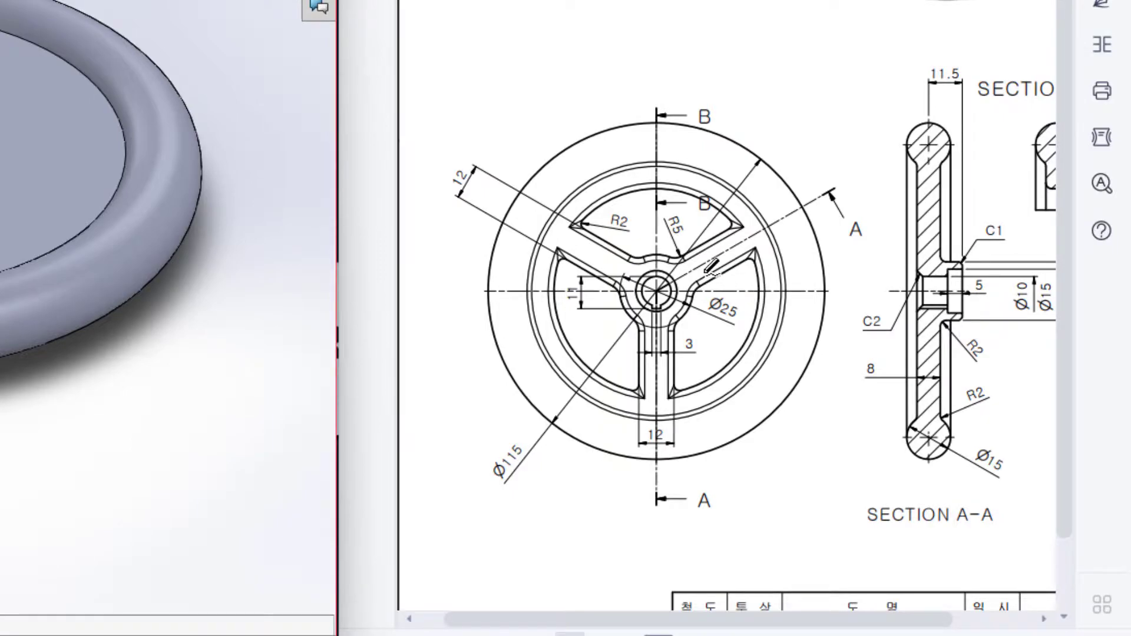
mouse_move(692, 268)
mouse_down()
mouse_move(640, 255)
mouse_move(619, 295)
mouse_move(633, 313)
mouse_move(679, 317)
mouse_move(699, 277)
mouse_move(686, 257)
mouse_up()
mouse_move(739, 288)
mouse_down()
mouse_move(702, 305)
mouse_move(730, 301)
mouse_up()
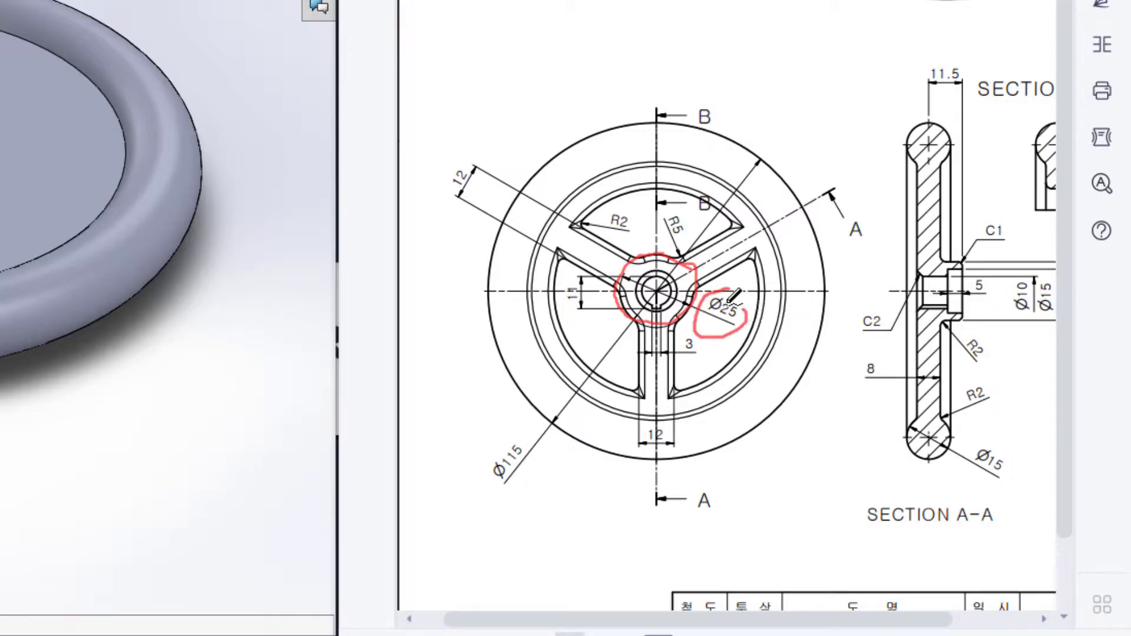
- Mark the spoke openings' outer circle in the front view and the 15 mm dimension in Section B-B
mouse_move(725, 206)
mouse_down()
mouse_move(646, 190)
mouse_move(579, 214)
mouse_move(554, 255)
mouse_move(546, 309)
mouse_move(566, 350)
mouse_move(614, 387)
mouse_move(677, 394)
mouse_move(752, 340)
mouse_move(751, 222)
mouse_move(730, 180)
mouse_up()
scroll(820, 238, right, 3)
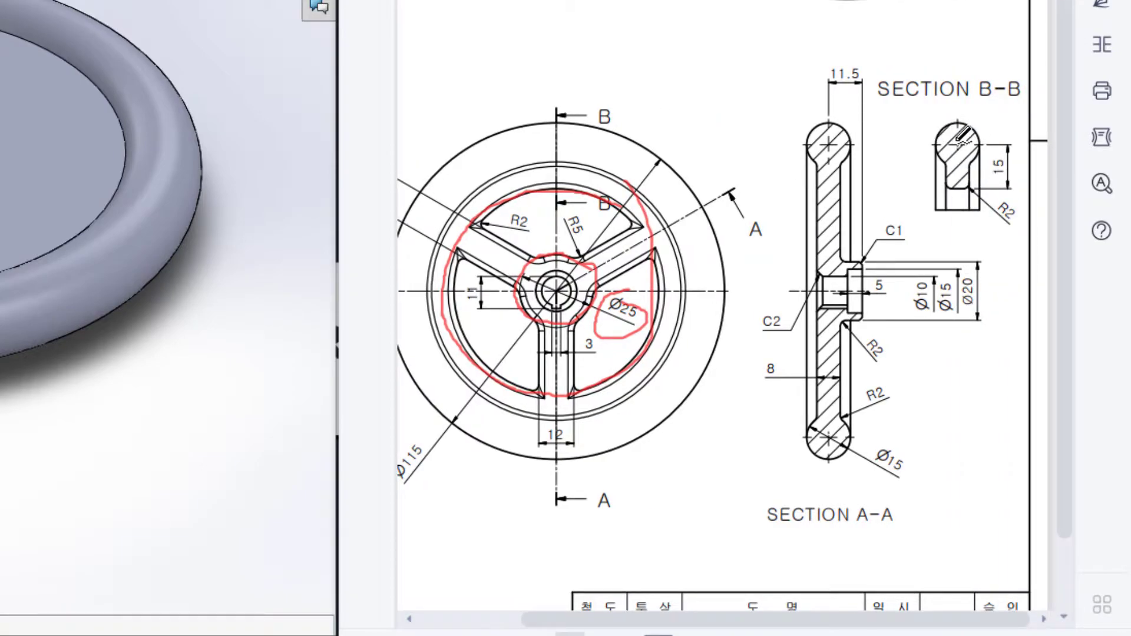
click(957, 188)
drag(1001, 158, 1011, 171)
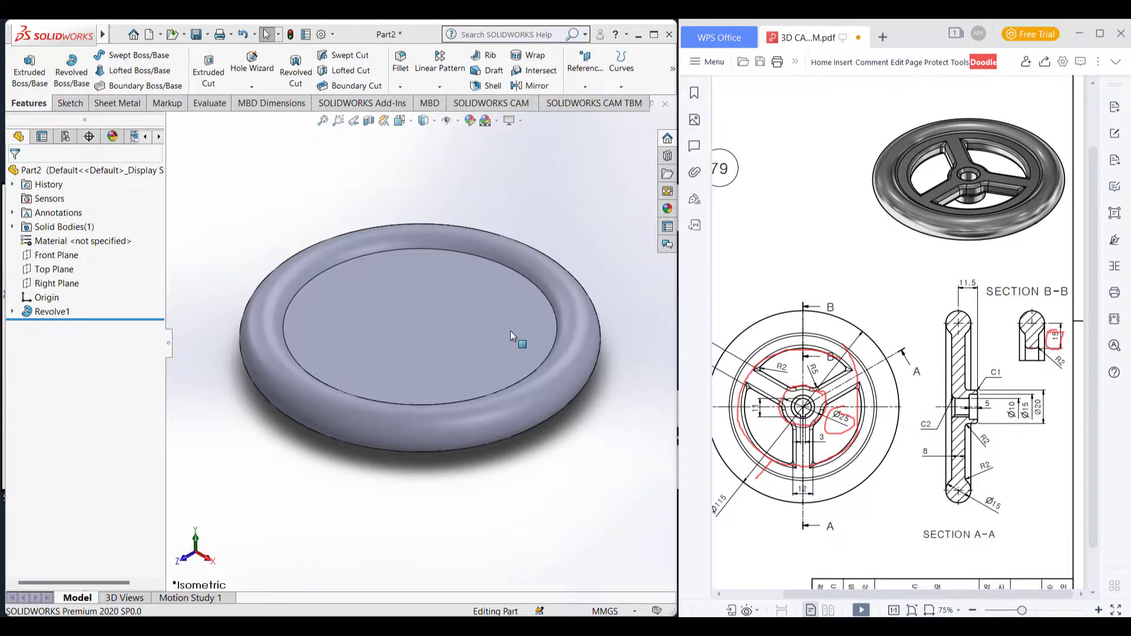
- Start a sketch on the web's upper face and draw two circles centred on the origin, 25 mm and 70 mm in diameter
right_click(480, 330)
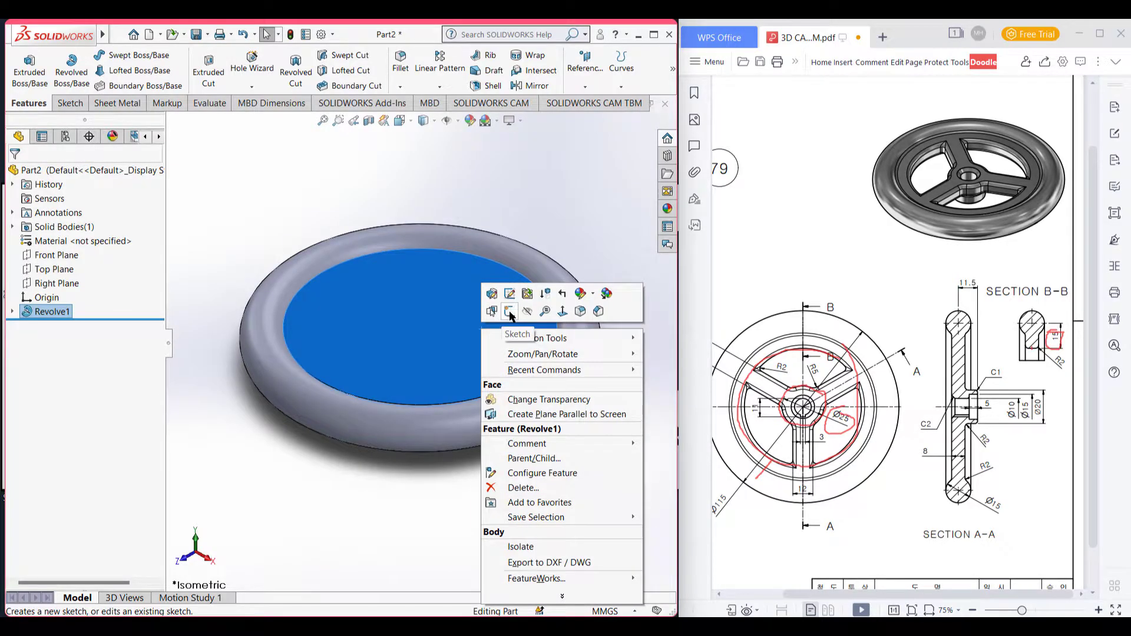
click(509, 316)
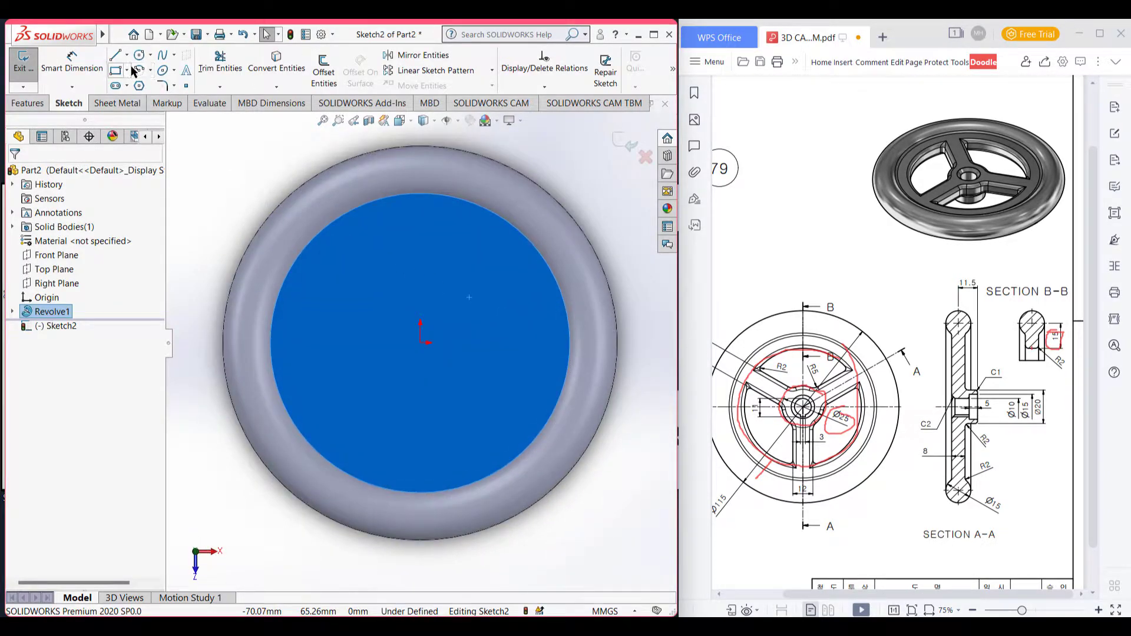
click(138, 55)
click(420, 341)
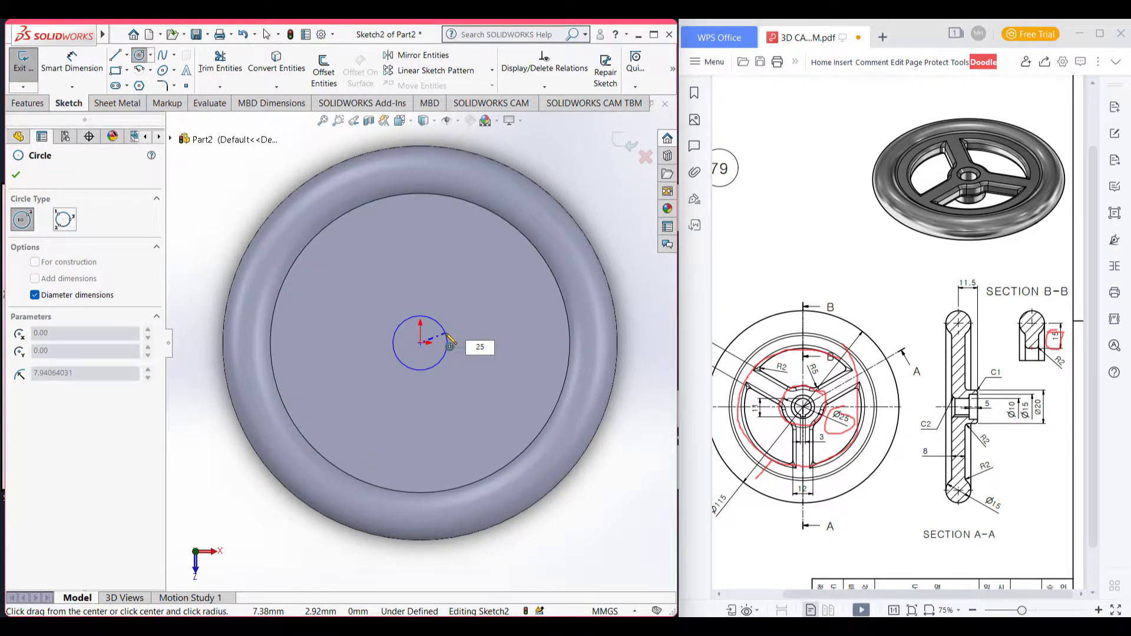
key(Return)
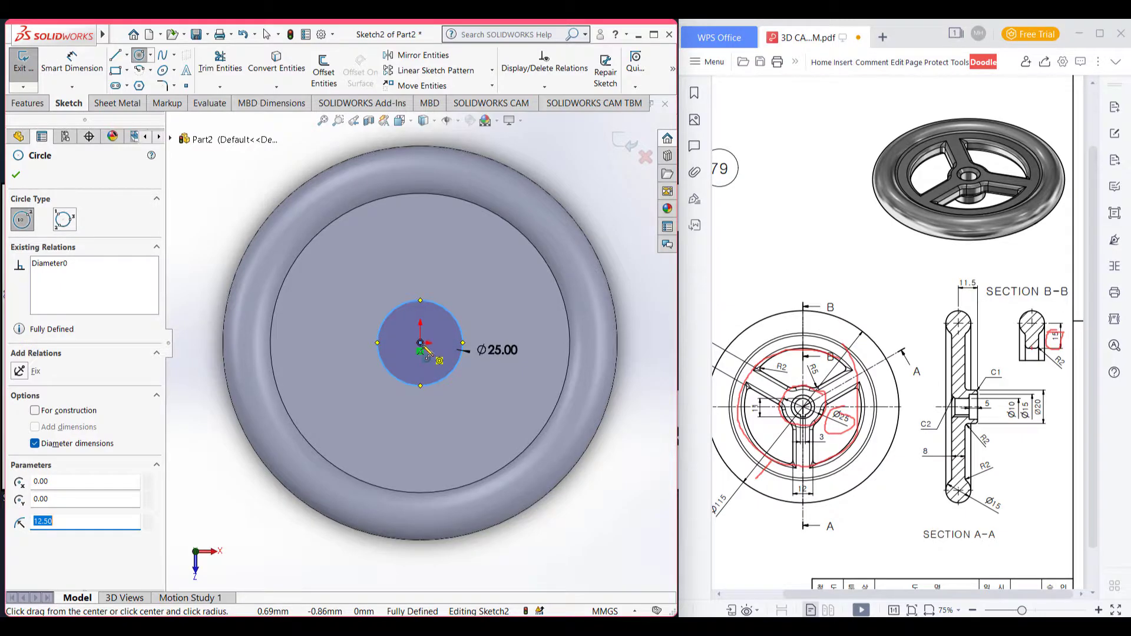
click(420, 343)
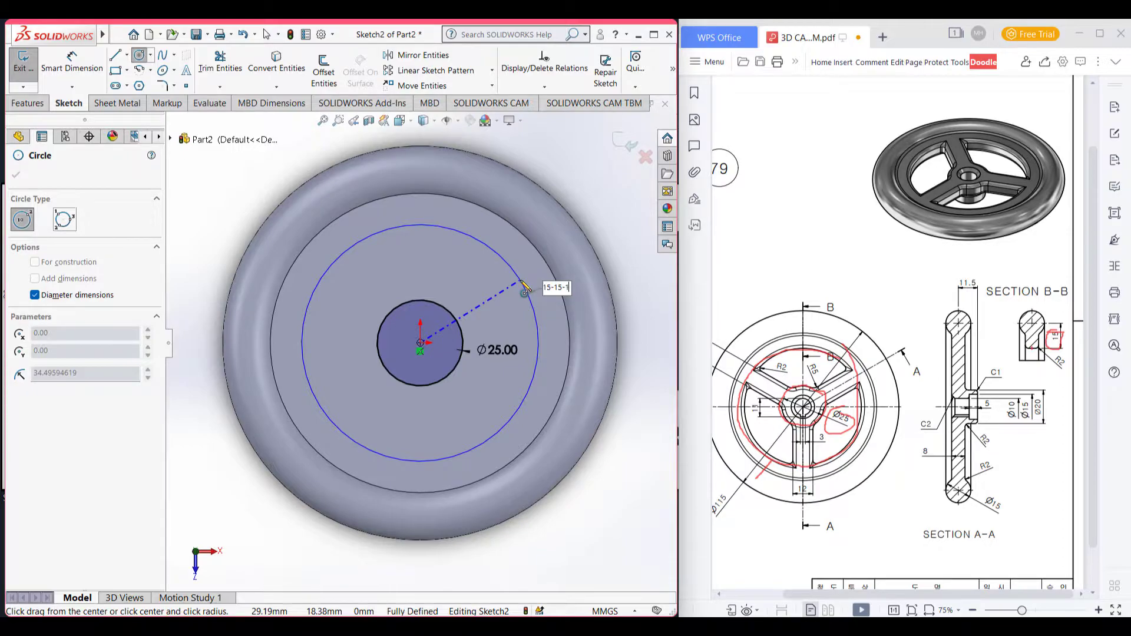
key(Return)
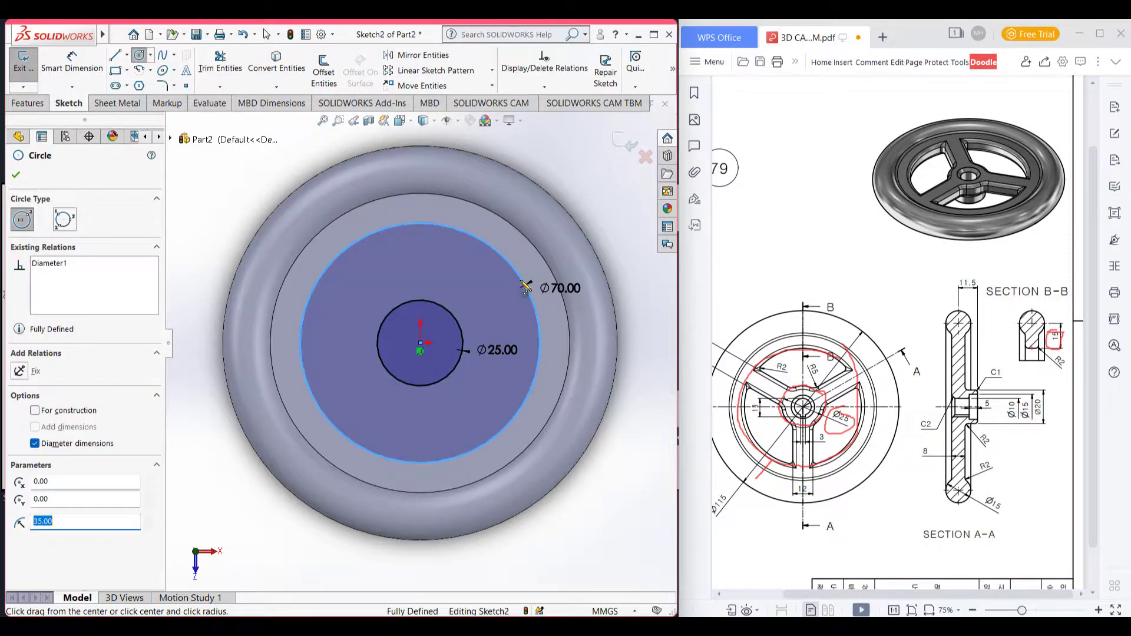
click(16, 174)
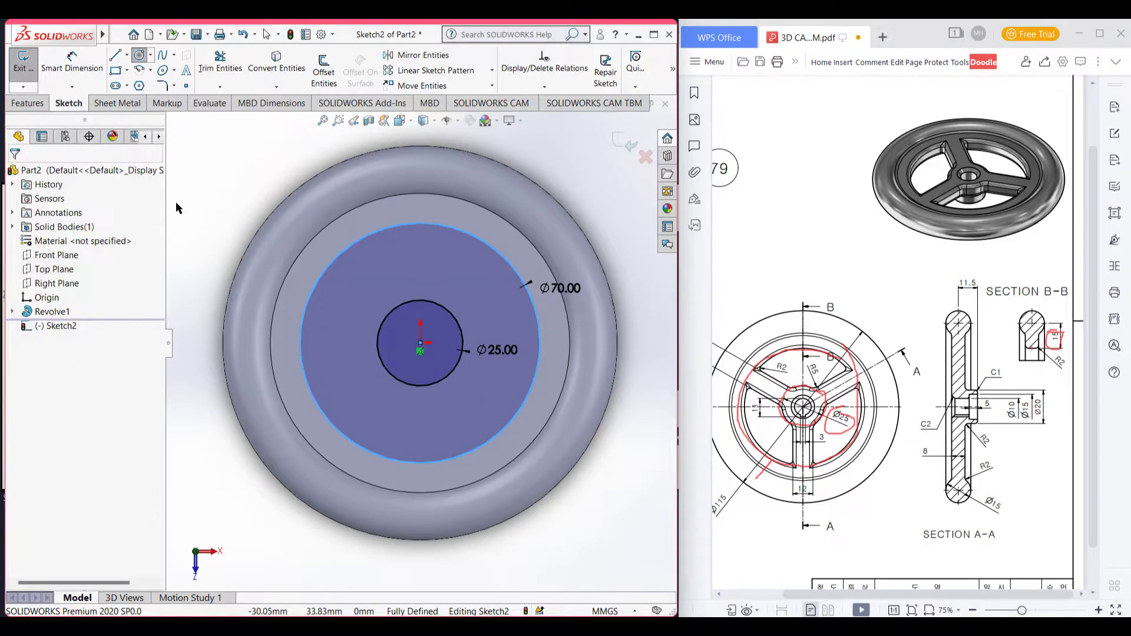
key(ctrl+7)
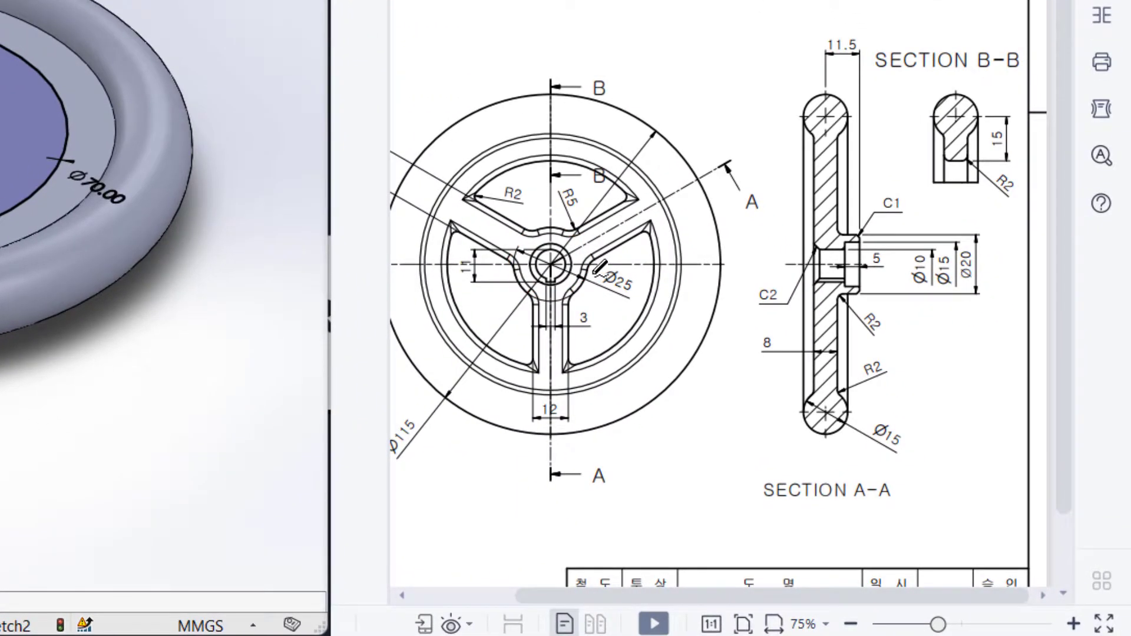
- Switch to the WPS Office drawing, trace the three spoke centre lines in the front view and undo the strokes
drag(554, 265, 552, 389)
drag(553, 267, 667, 198)
drag(549, 259, 465, 210)
key(ctrl+z)
key(ctrl+z)
key(ctrl+z)
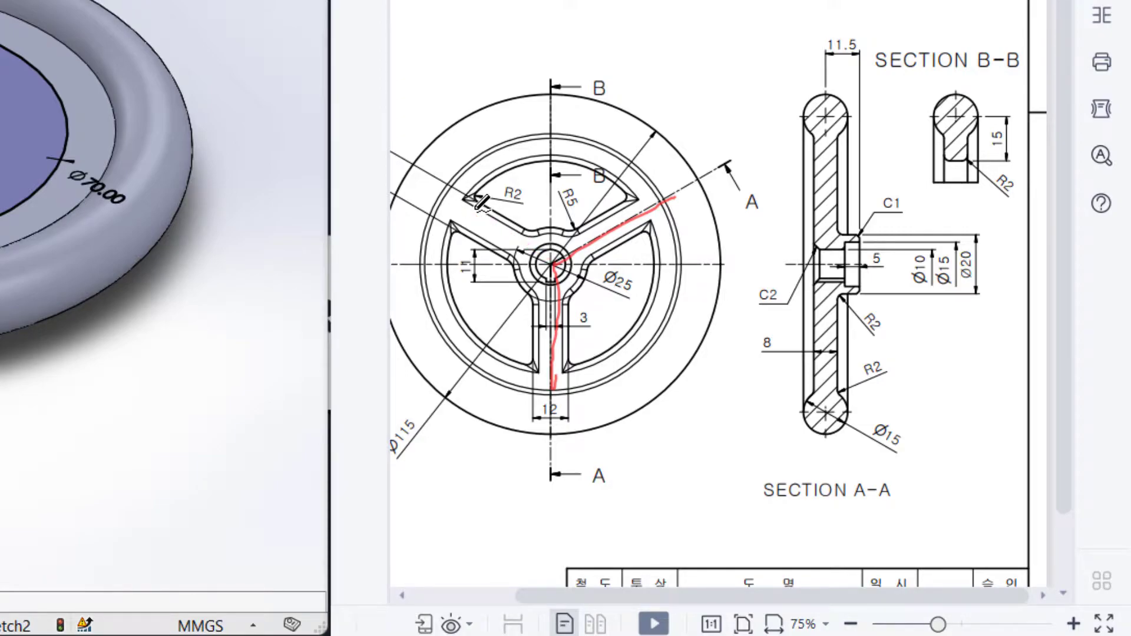
- Circle the 12 mm spoke width dimension in the front view and mark the three openings between the spokes
mouse_move(567, 388)
mouse_down()
mouse_move(521, 403)
mouse_move(532, 417)
mouse_move(563, 421)
mouse_move(572, 389)
mouse_up()
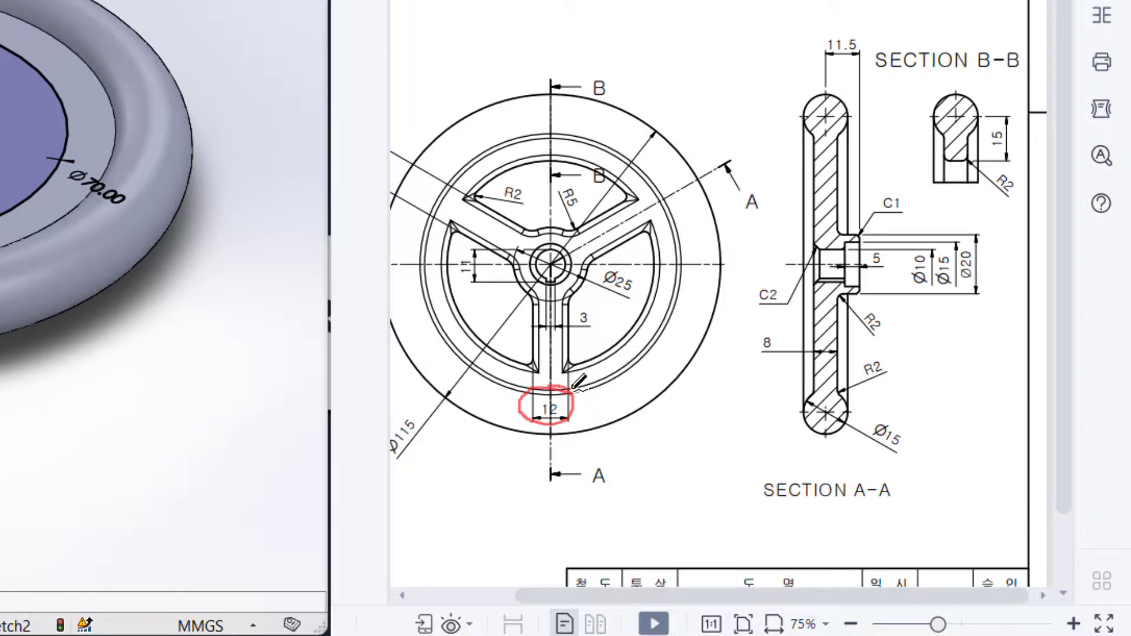
mouse_move(652, 229)
mouse_down()
mouse_move(567, 301)
mouse_move(585, 352)
mouse_move(623, 270)
mouse_up()
mouse_move(607, 189)
mouse_down()
mouse_move(565, 187)
mouse_move(551, 209)
mouse_up()
drag(463, 256, 477, 276)
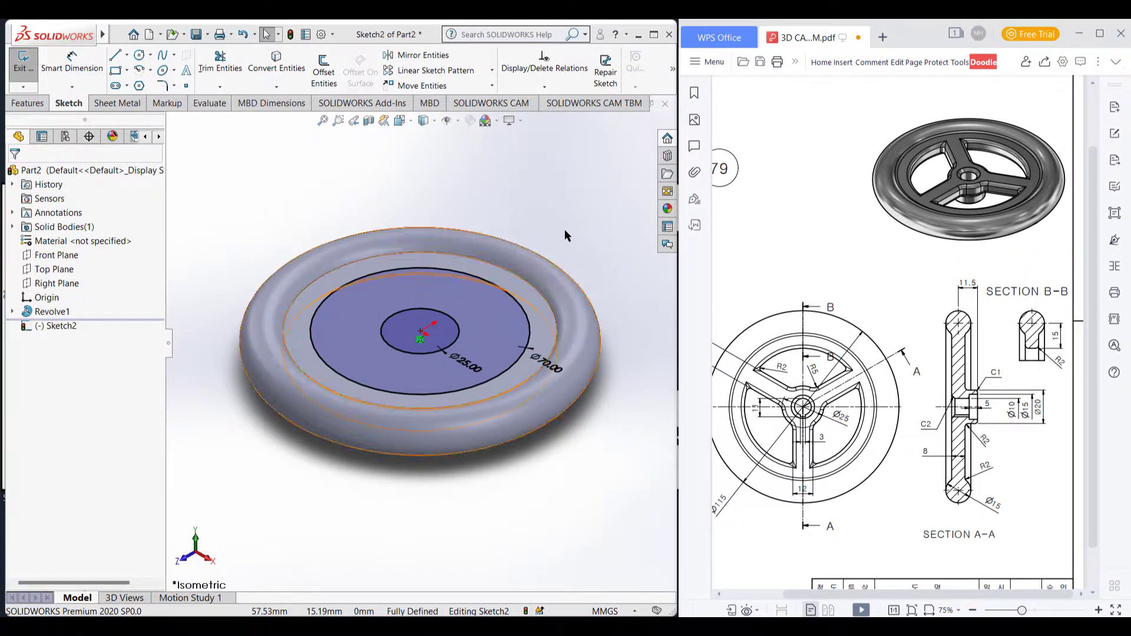
- Switch to SOLIDWORKS and draw a vertical construction line about 67 mm long from the origin down past the rim
click(557, 215)
key(ctrl+8)
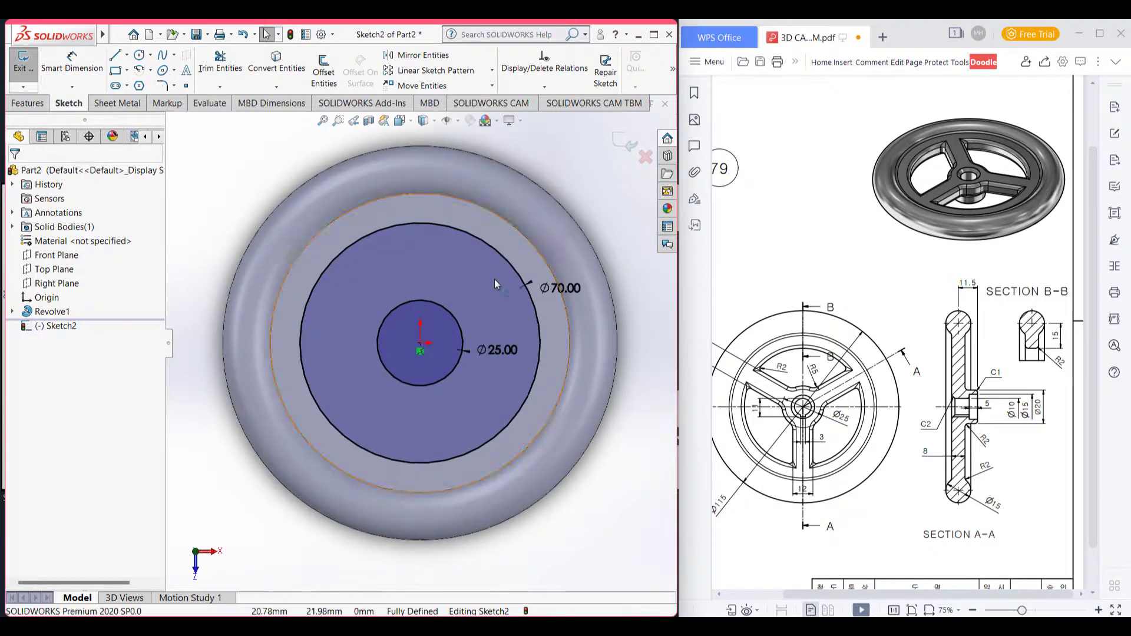
click(128, 56)
click(139, 88)
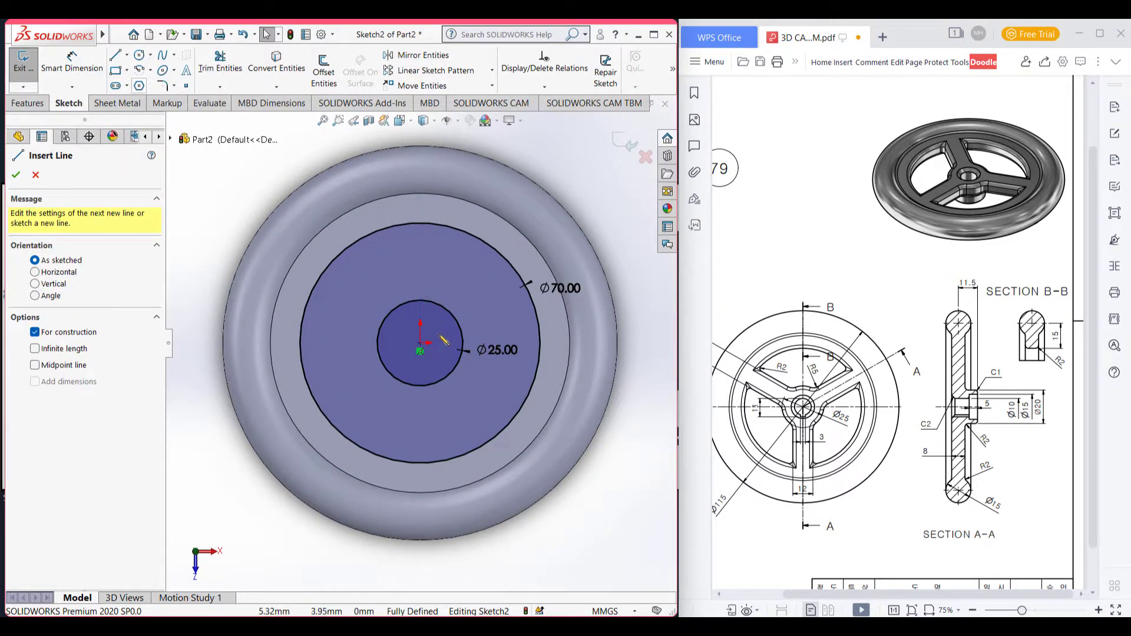
click(420, 345)
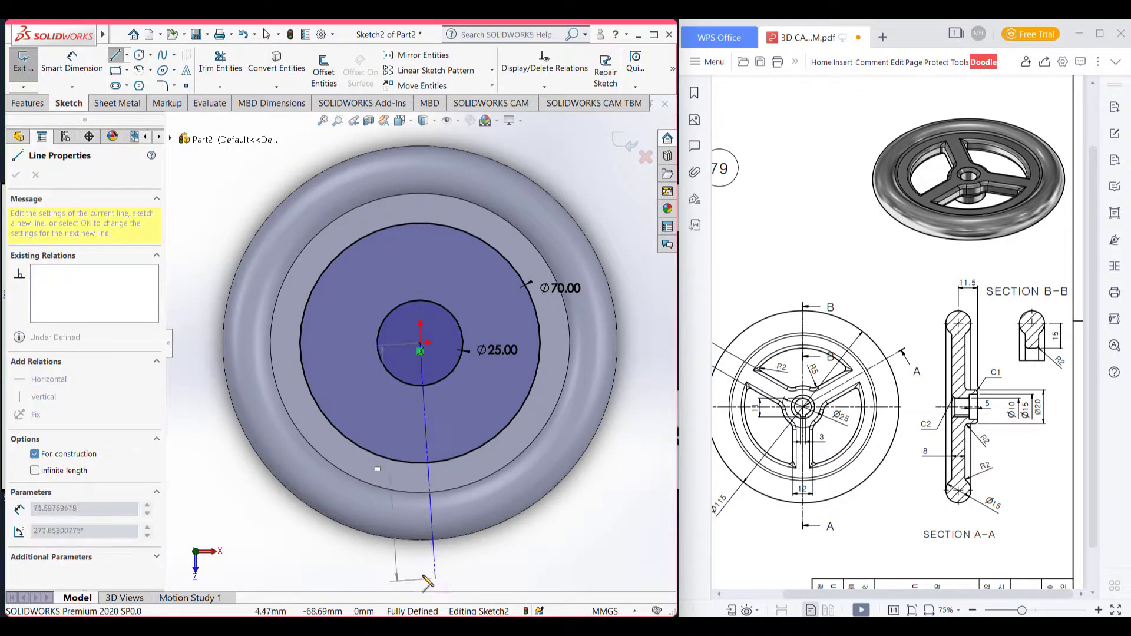
click(420, 571)
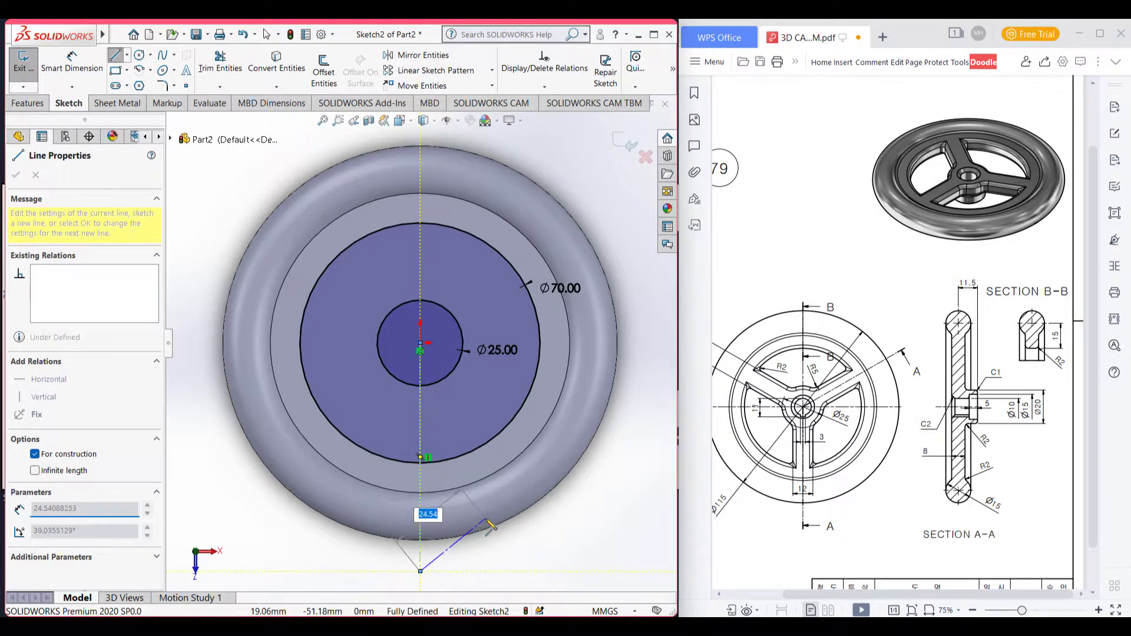
key(Escape)
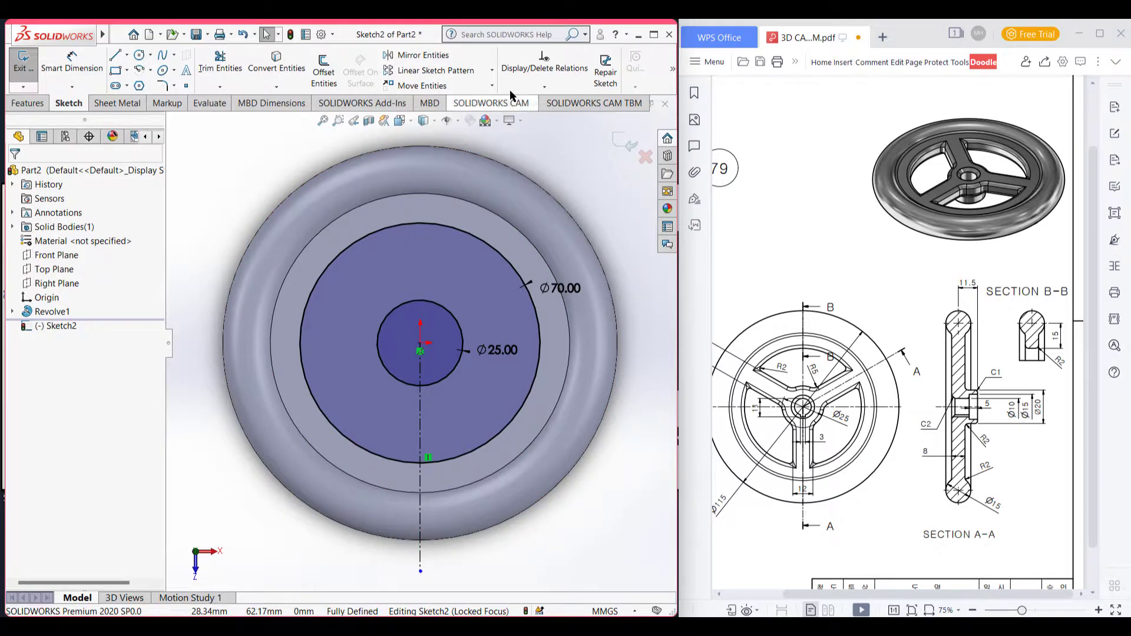
- Pattern the construction line circularly about the origin with 3 equally spaced instances over 360°
click(492, 70)
click(465, 100)
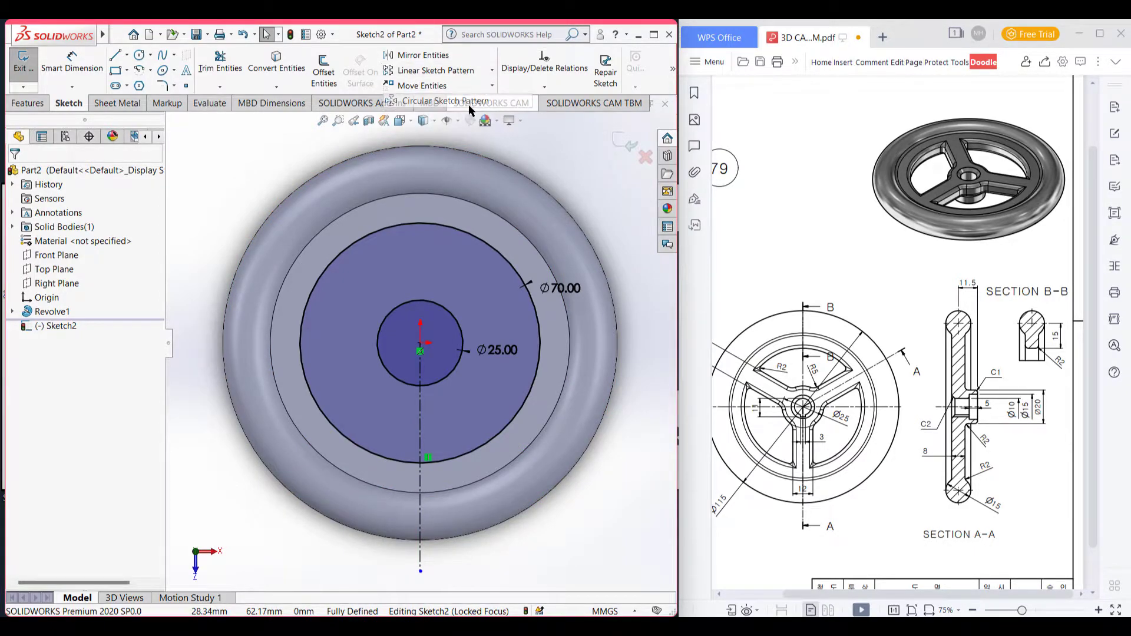
click(65, 355)
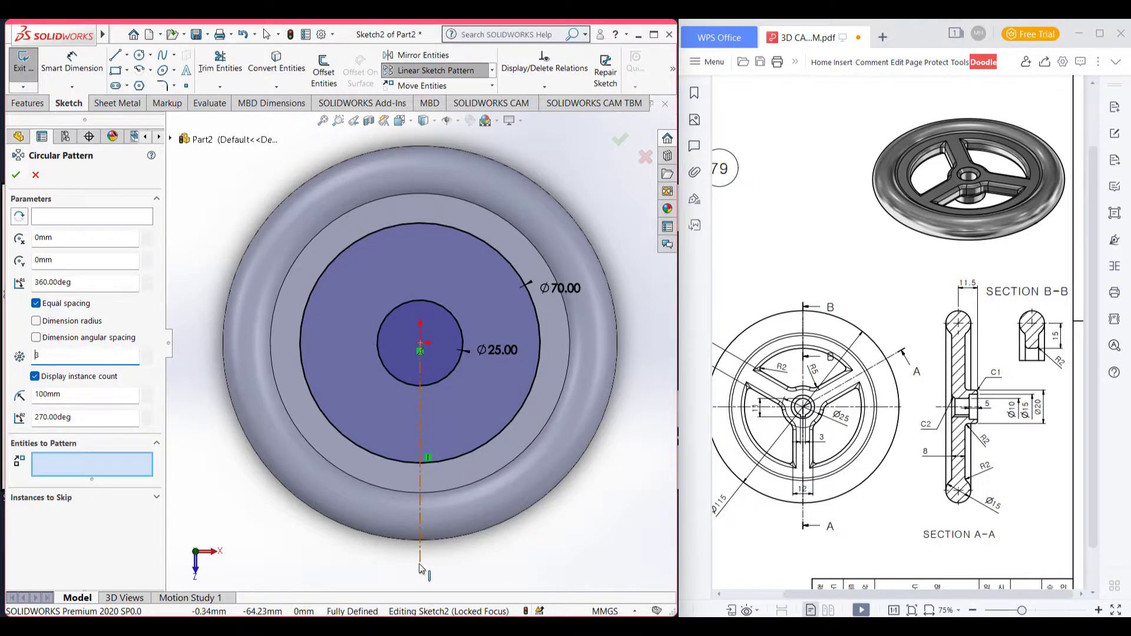
click(420, 430)
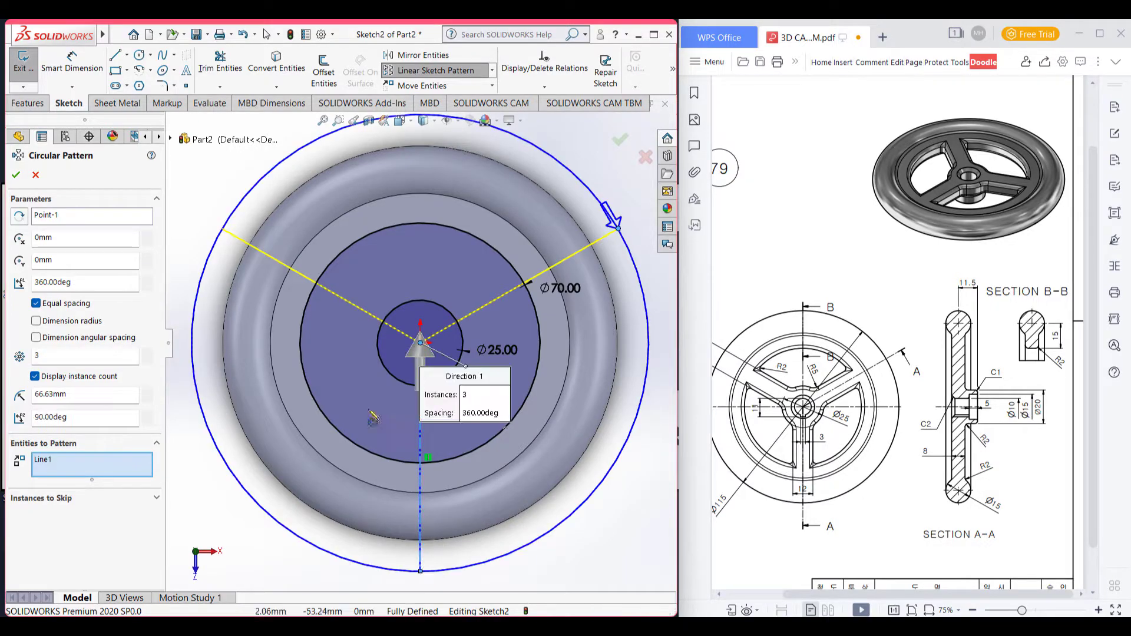
click(15, 175)
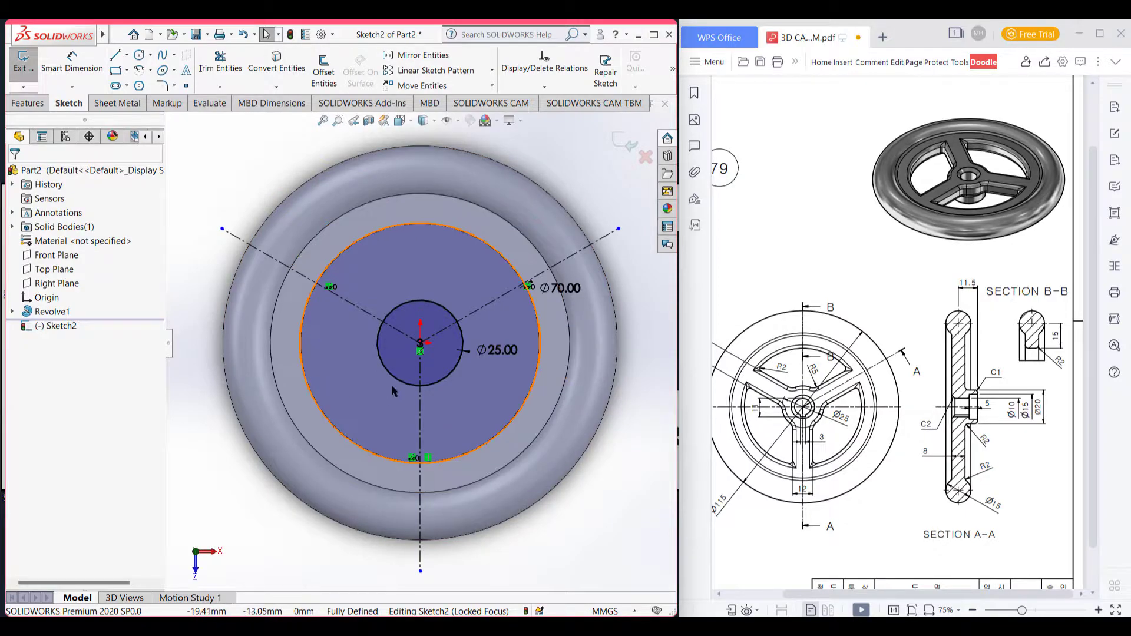
- Offset the three construction lines 6 mm bi-directionally, capping the ends with lines, to form the spoke outlines
click(323, 71)
click(465, 316)
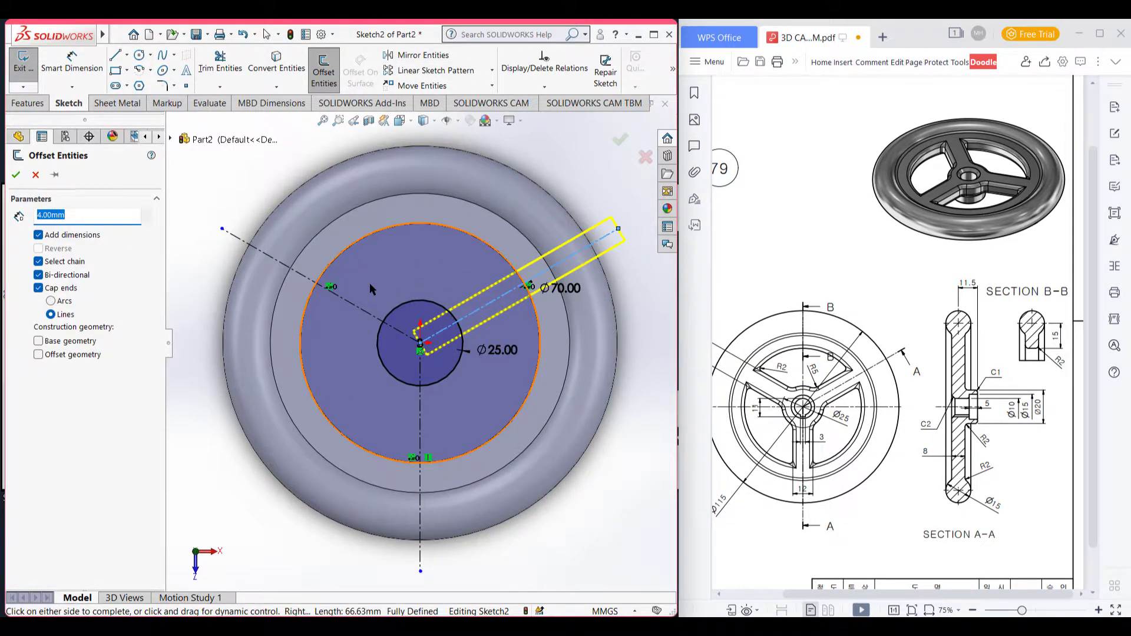
key(Return)
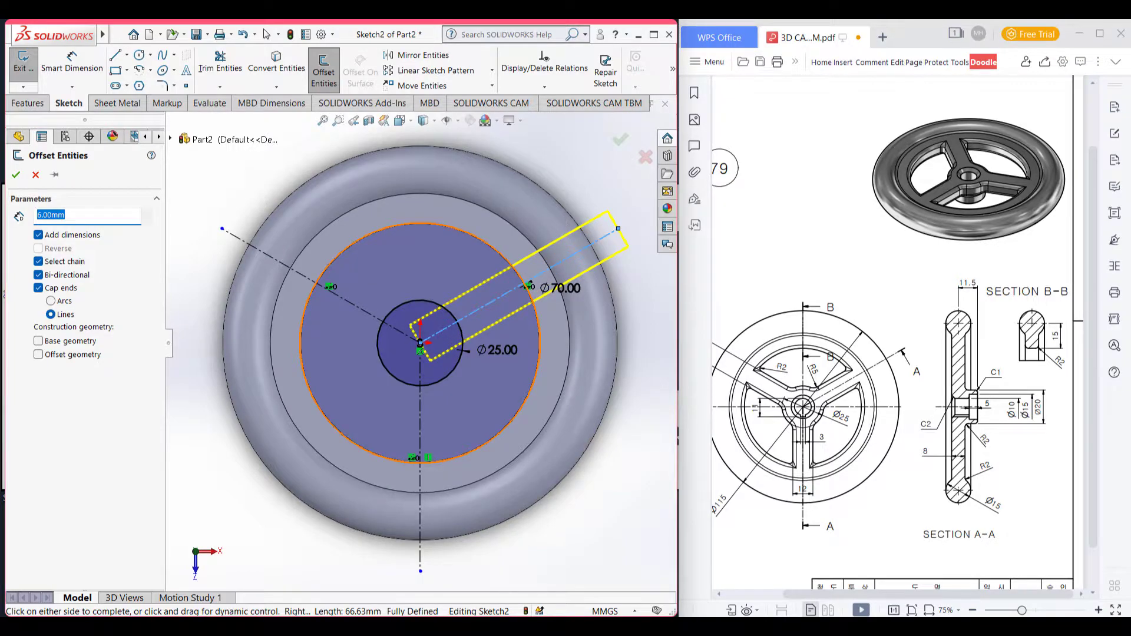
click(417, 400)
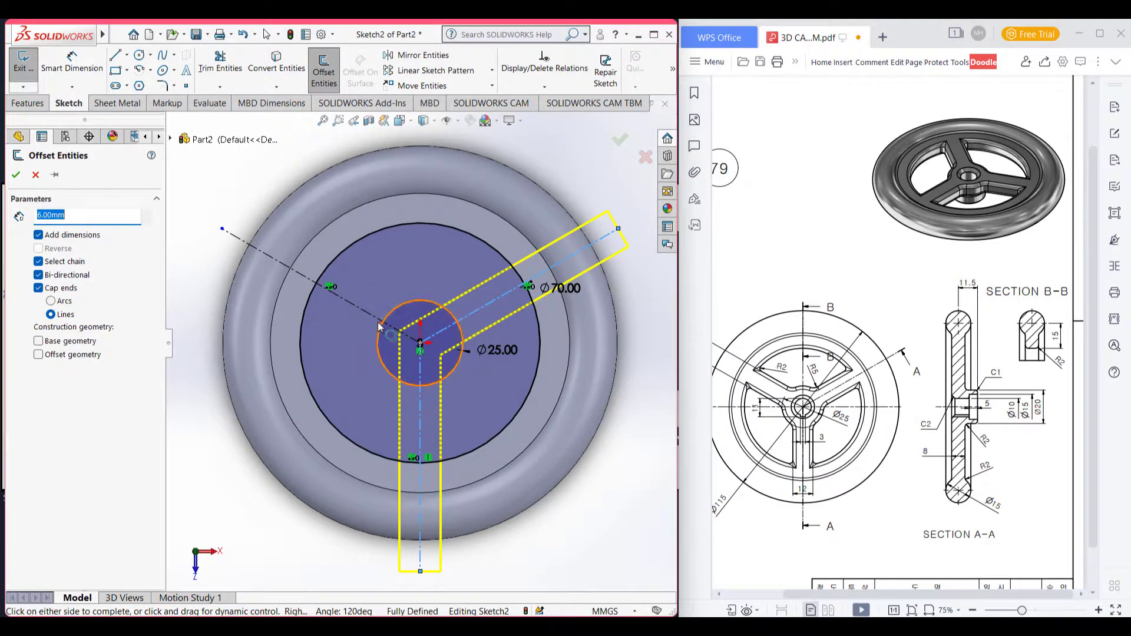
click(16, 176)
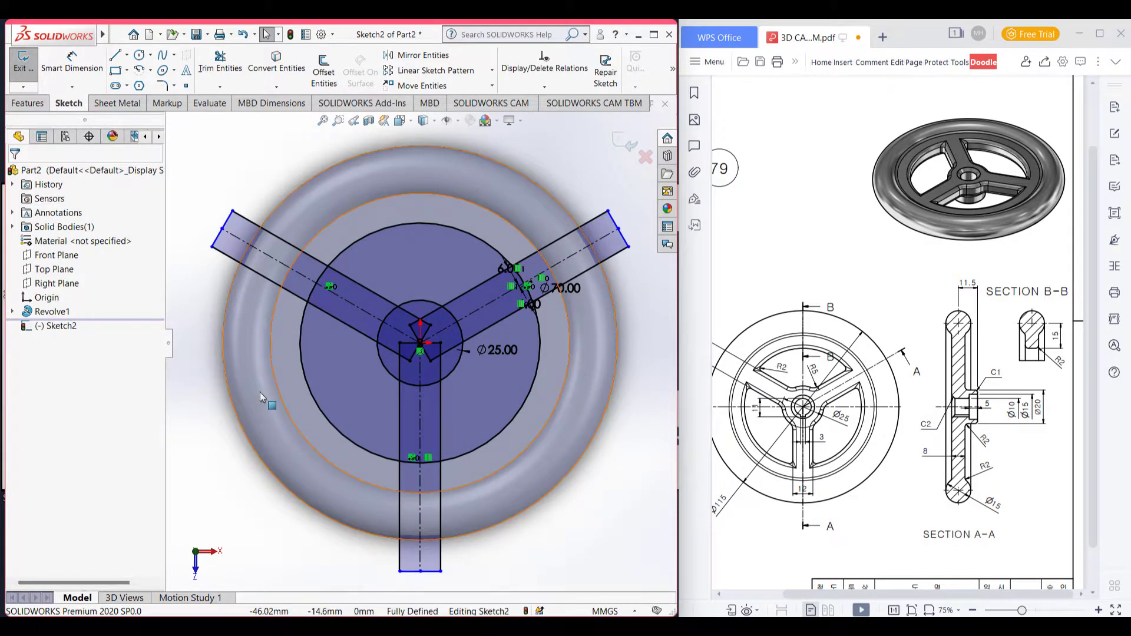
- Trim the upper-right spoke beyond the 70 mm circle, the spoke lines inside the hub circle, and the hub circle's arcs across the spokes
right_drag(589, 155, 557, 216)
drag(623, 262, 601, 212)
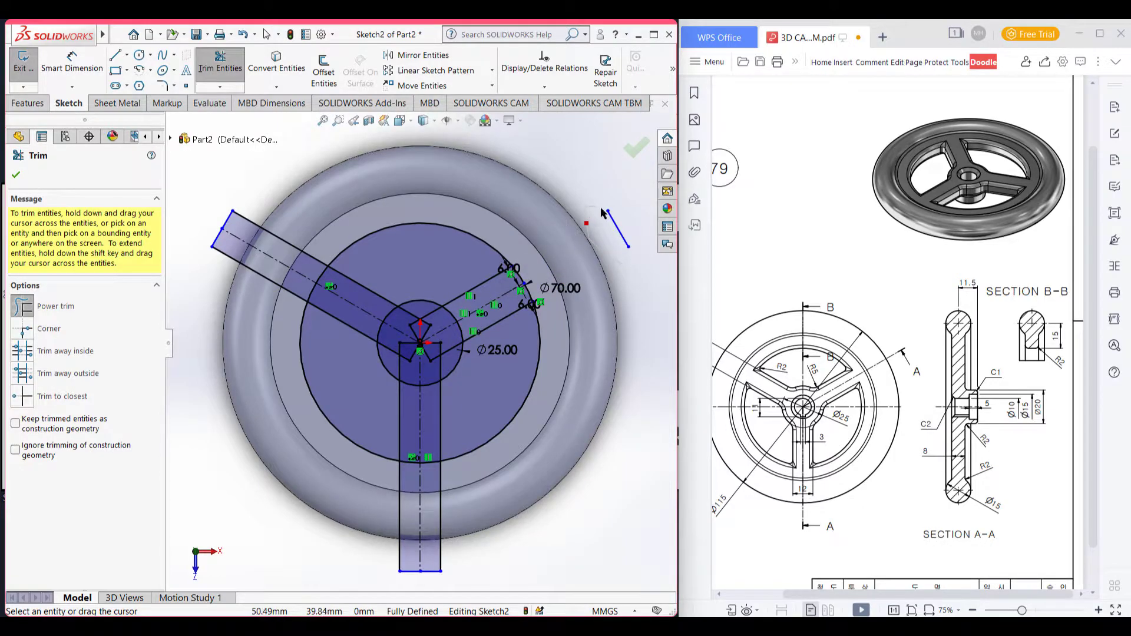
scroll(589, 264, down, 3)
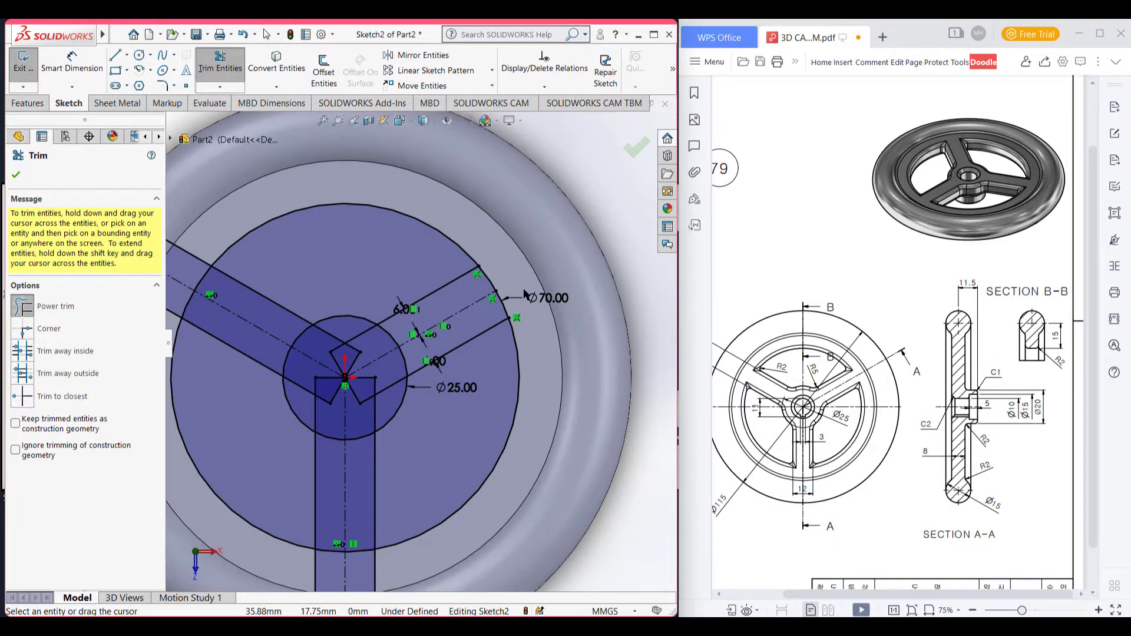
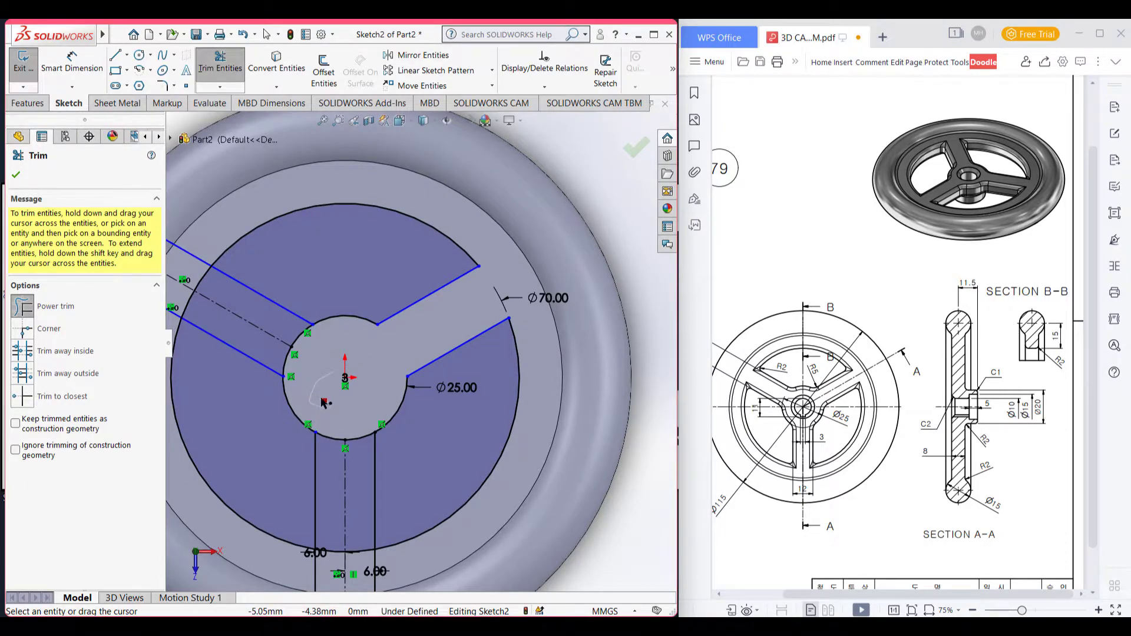
mouse_move(351, 434)
mouse_down()
mouse_move(345, 460)
mouse_move(331, 374)
mouse_move(282, 358)
mouse_up()
scroll(344, 362, up, 3)
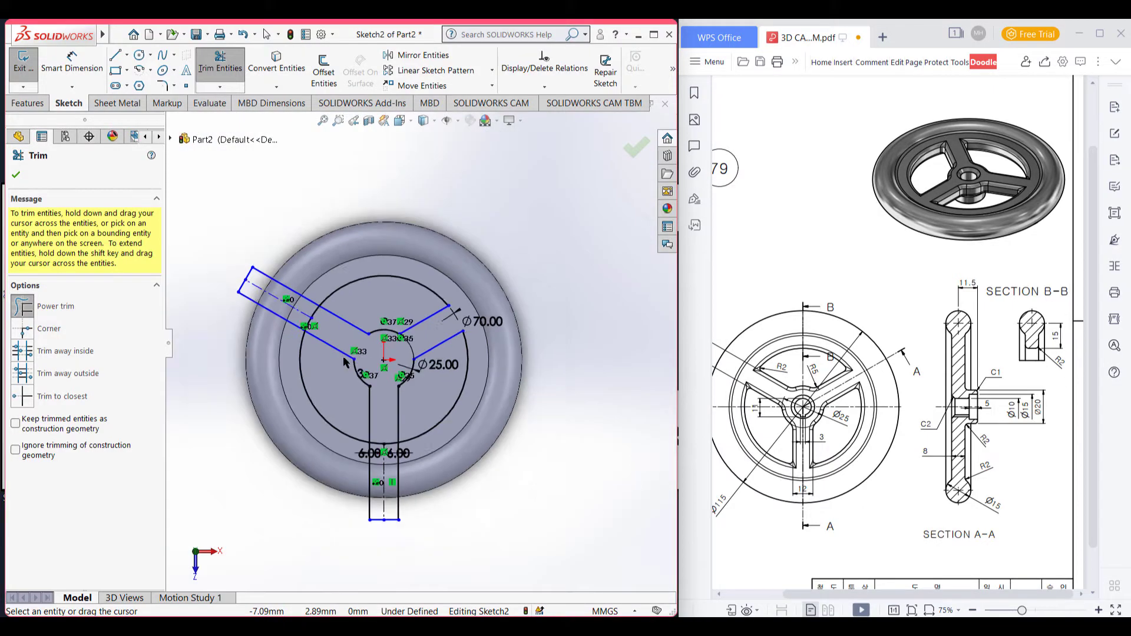
- Trim the lower and upper-left spokes beyond the 70 mm circle and its leftover arcs across them, leaving three closed openings
scroll(406, 510, down, 3)
mouse_move(396, 441)
mouse_down()
mouse_move(355, 517)
mouse_move(378, 418)
mouse_up()
mouse_move(366, 366)
mouse_down()
mouse_move(315, 271)
mouse_move(326, 243)
mouse_move(323, 273)
mouse_move(291, 301)
mouse_move(241, 252)
mouse_up()
scroll(365, 358, up, 3)
scroll(378, 322, down, 4)
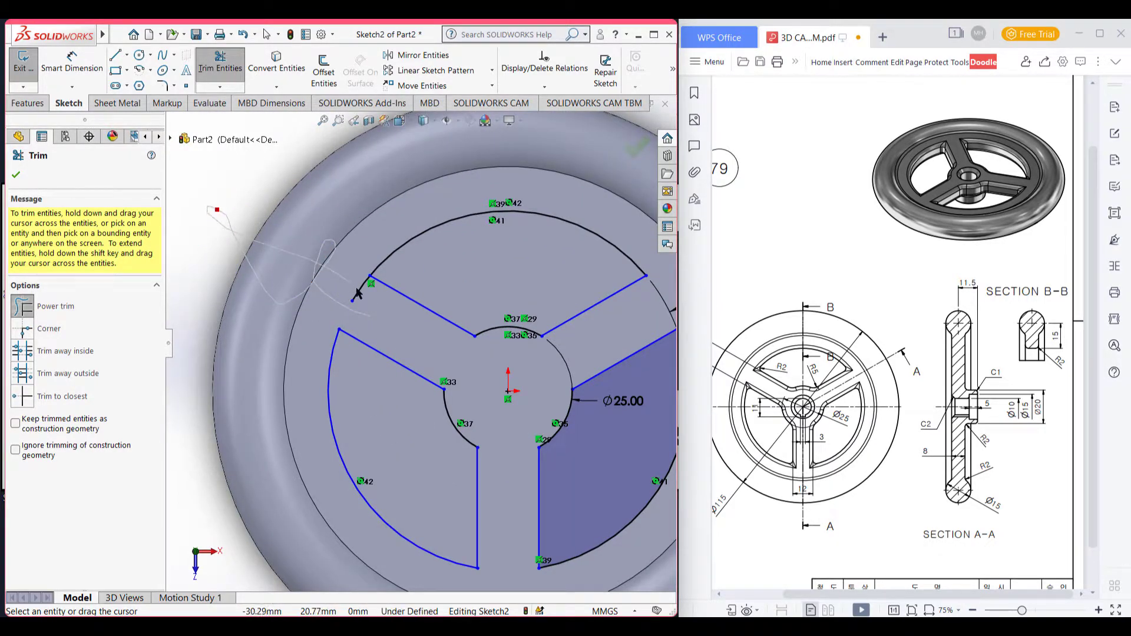
drag(357, 293, 370, 299)
scroll(370, 299, up, 3)
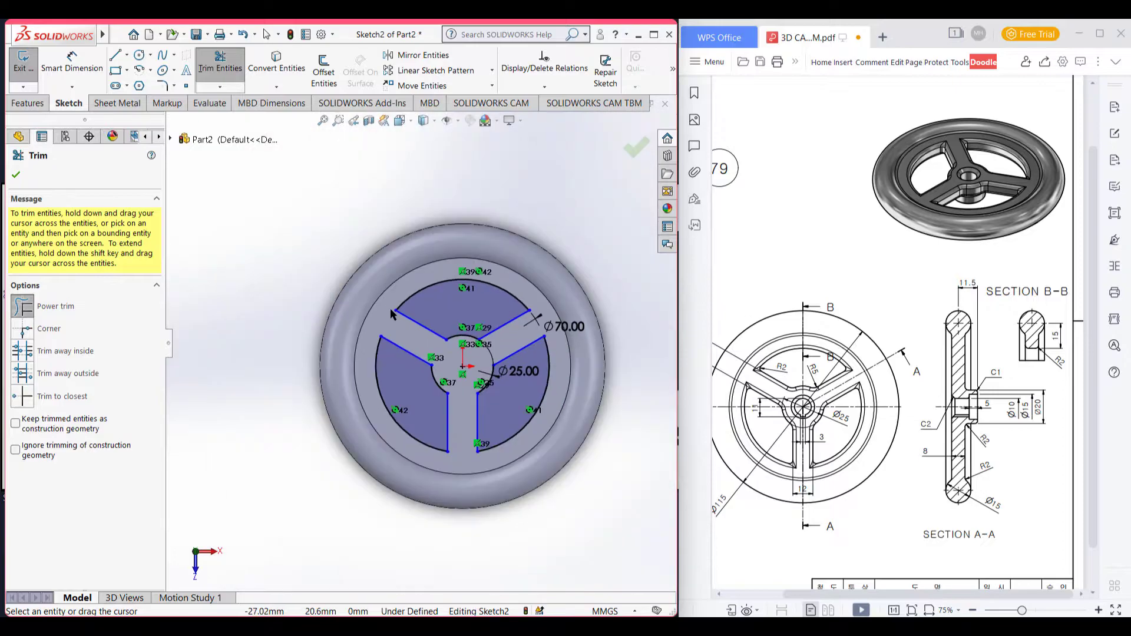
click(17, 172)
- Cut the three spoke openings down through the web with a blind extruded cut from the sketch plane
key(ctrl+7)
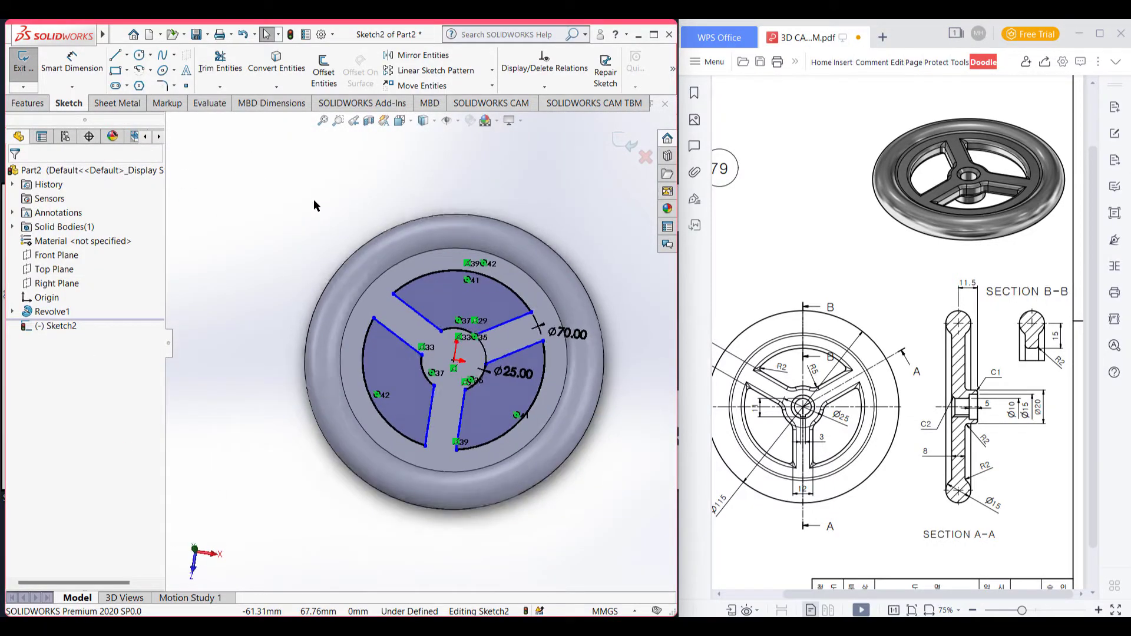
click(38, 103)
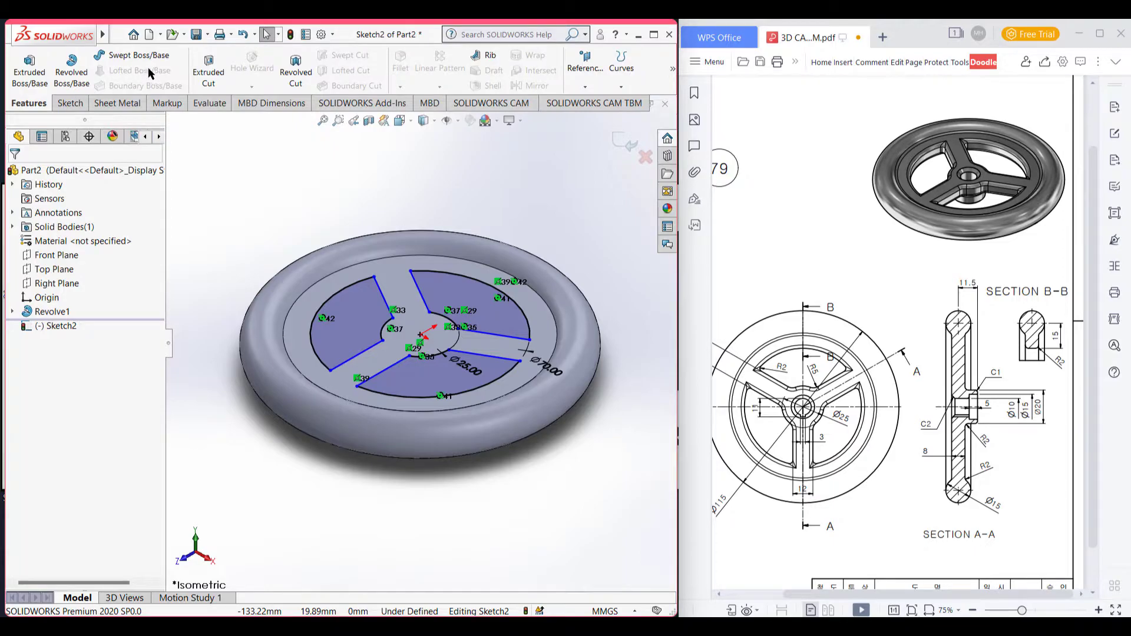
click(208, 71)
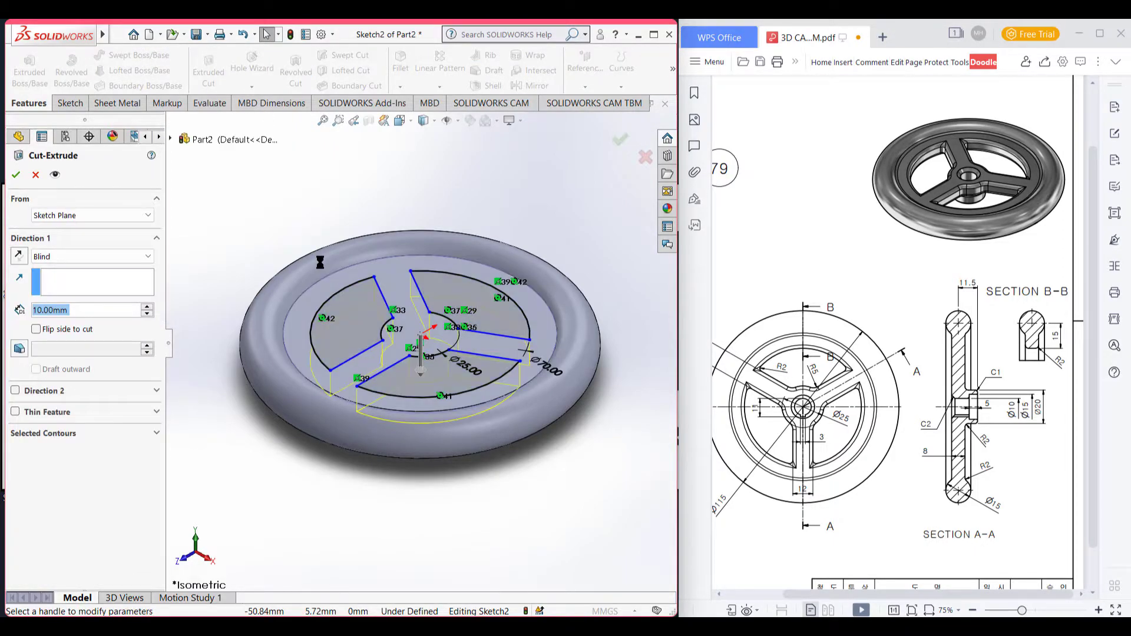
text(34)
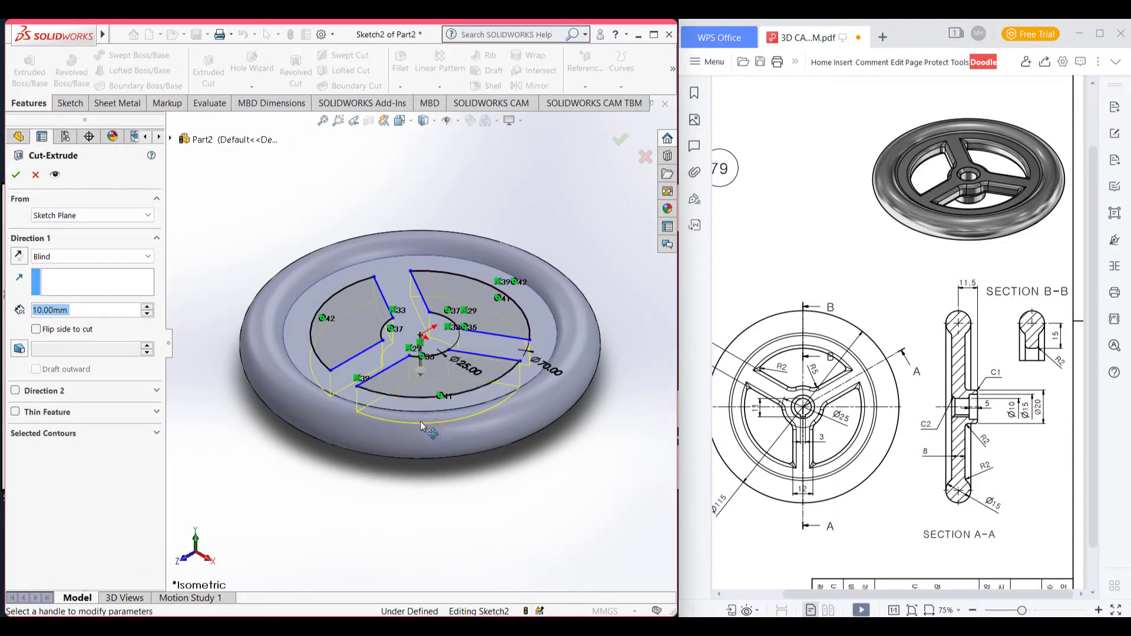
key(Return)
click(17, 174)
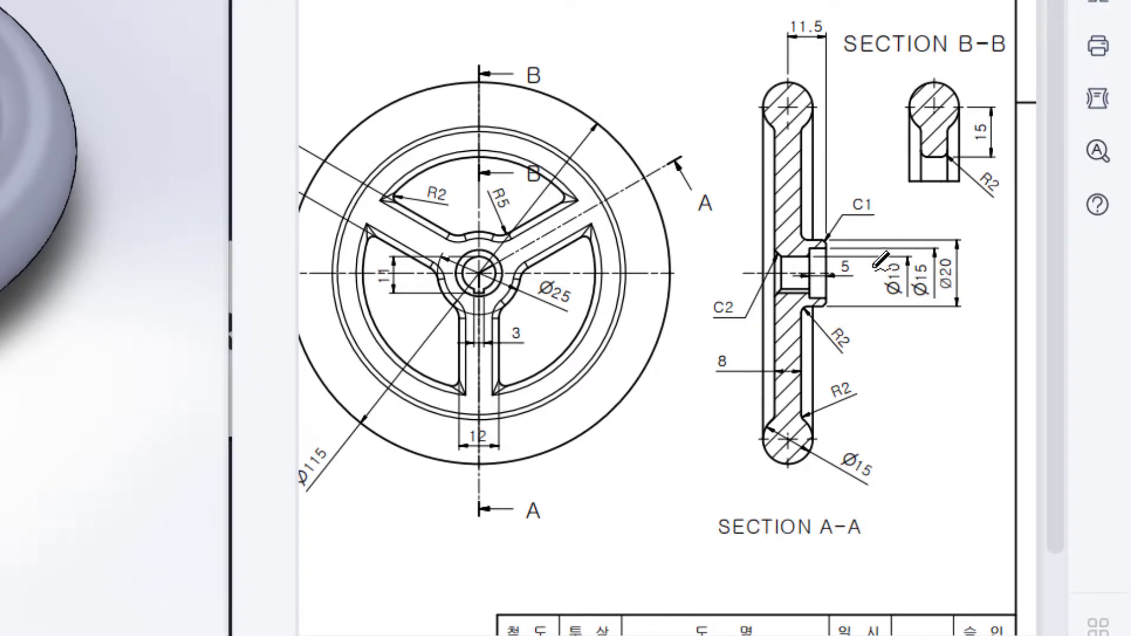
- Sketch a 10 mm diameter circle centred on the origin on the web's flat upper face for the hub bore
mouse_move(893, 251)
mouse_down()
mouse_move(874, 302)
mouse_move(907, 259)
mouse_move(907, 291)
mouse_move(942, 286)
mouse_up()
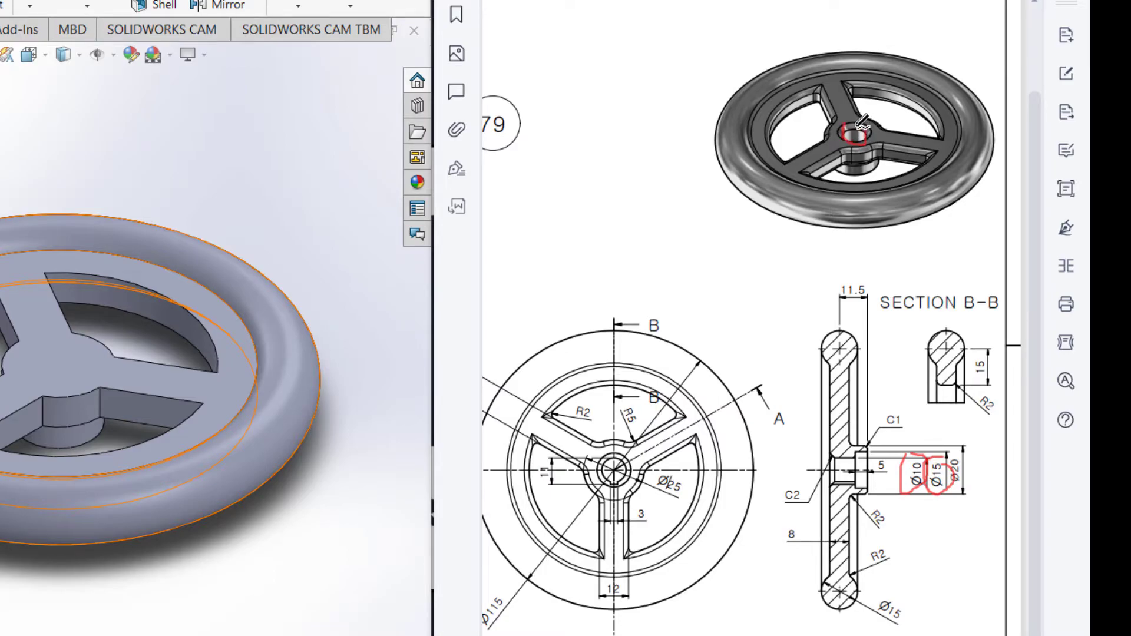
drag(907, 486, 889, 461)
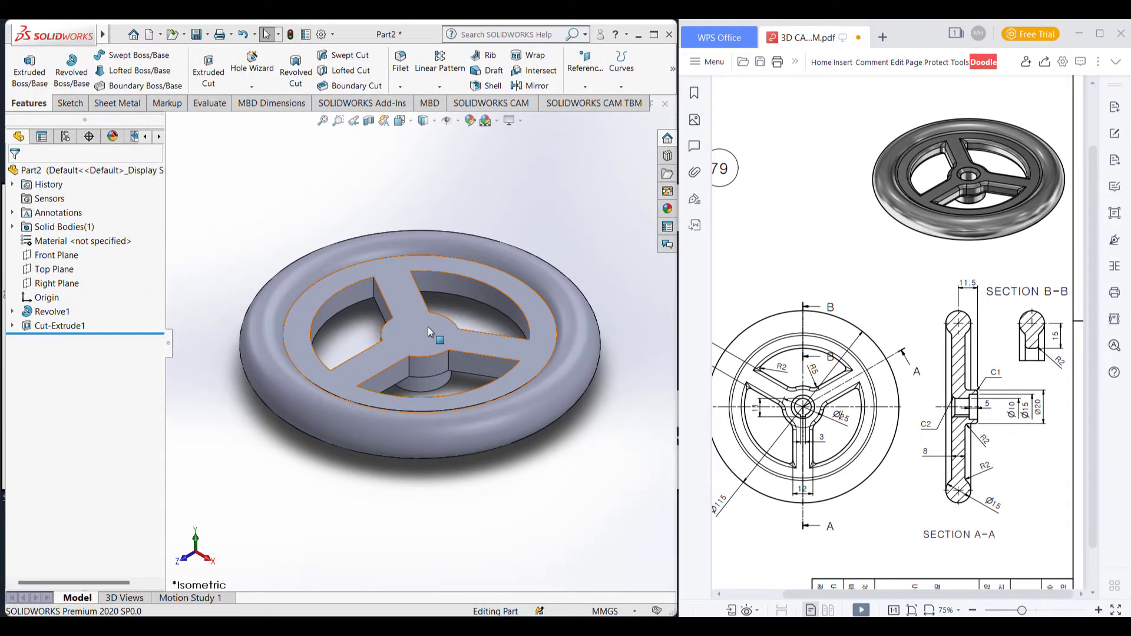
right_click(71, 357)
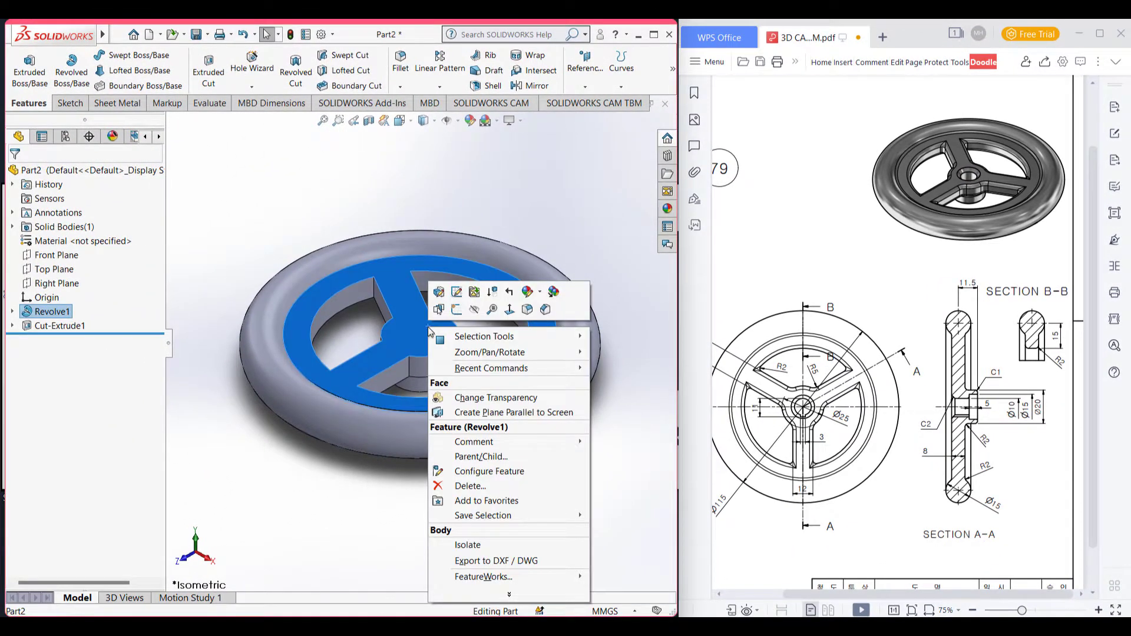
click(456, 310)
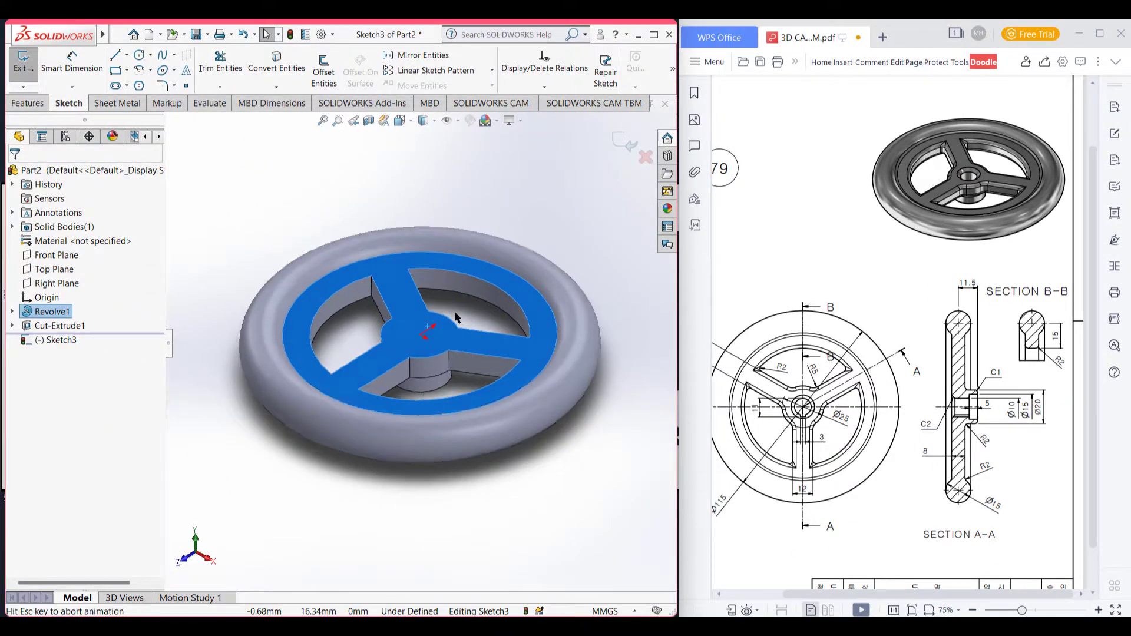
click(139, 55)
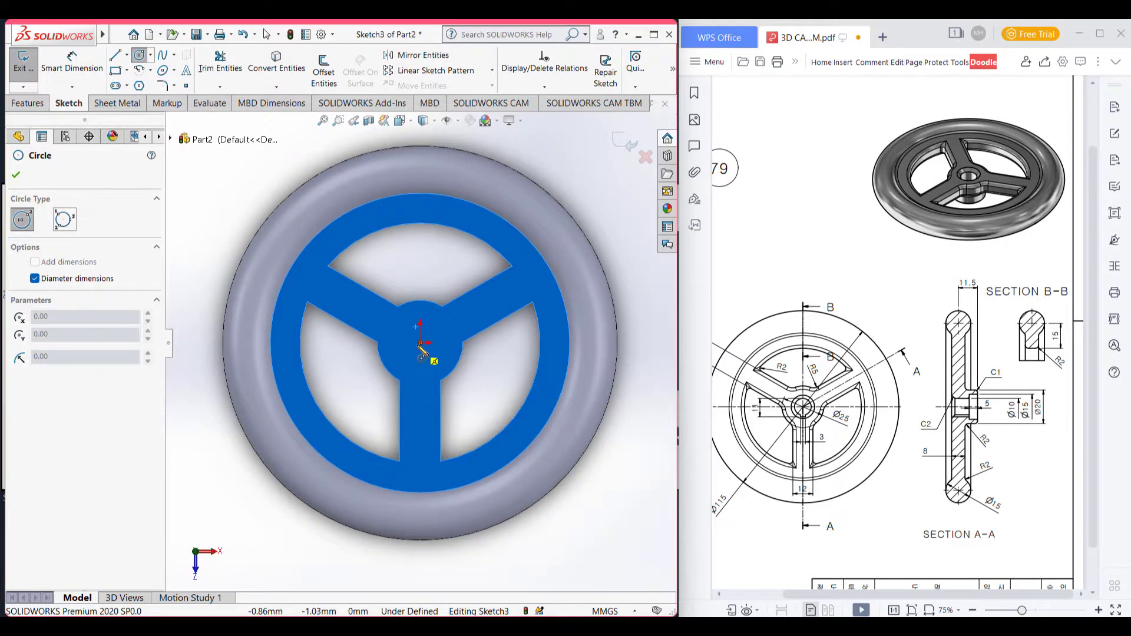
click(420, 342)
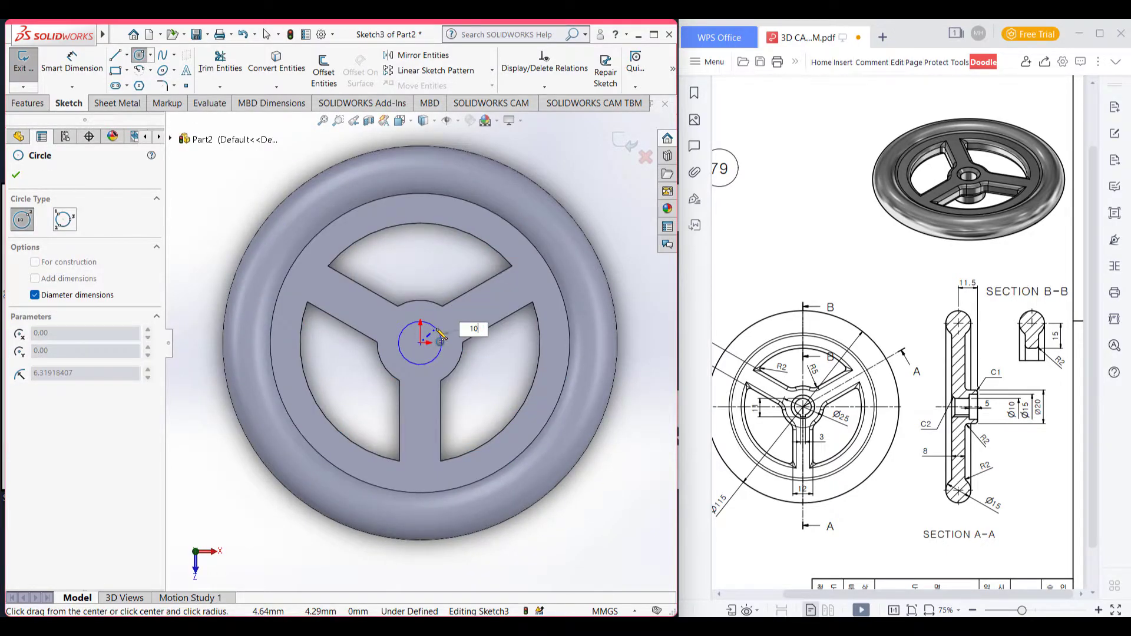
key(Return)
- Cut the 10 mm circle down into the hub with a blind extruded cut of 4+11.5-5 mm (10.5 mm)
key(ctrl+7)
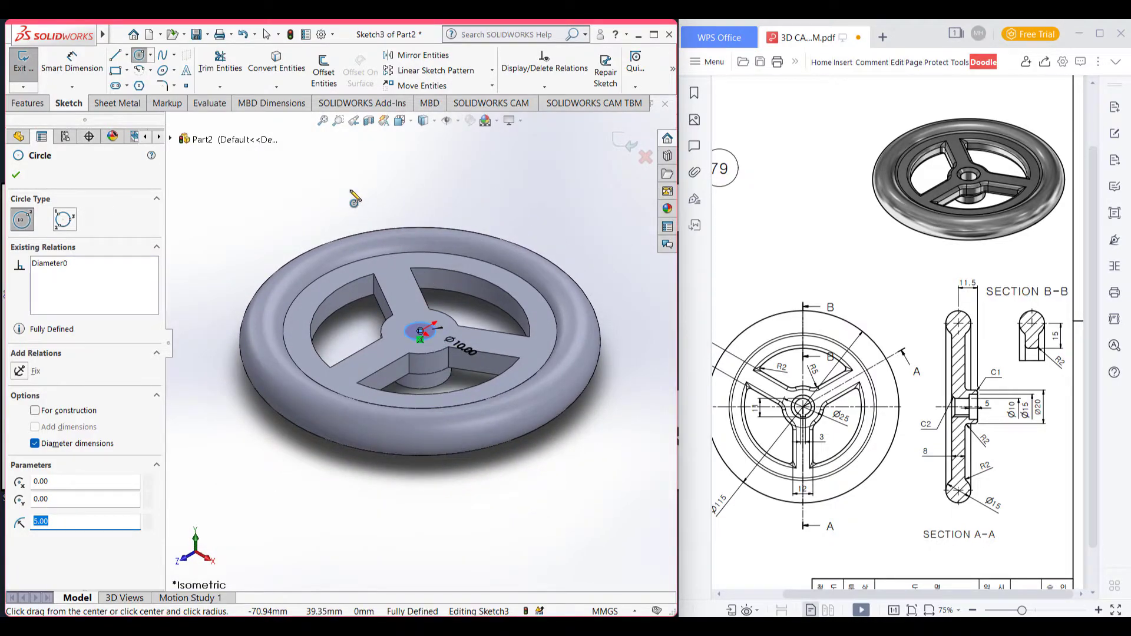
click(27, 103)
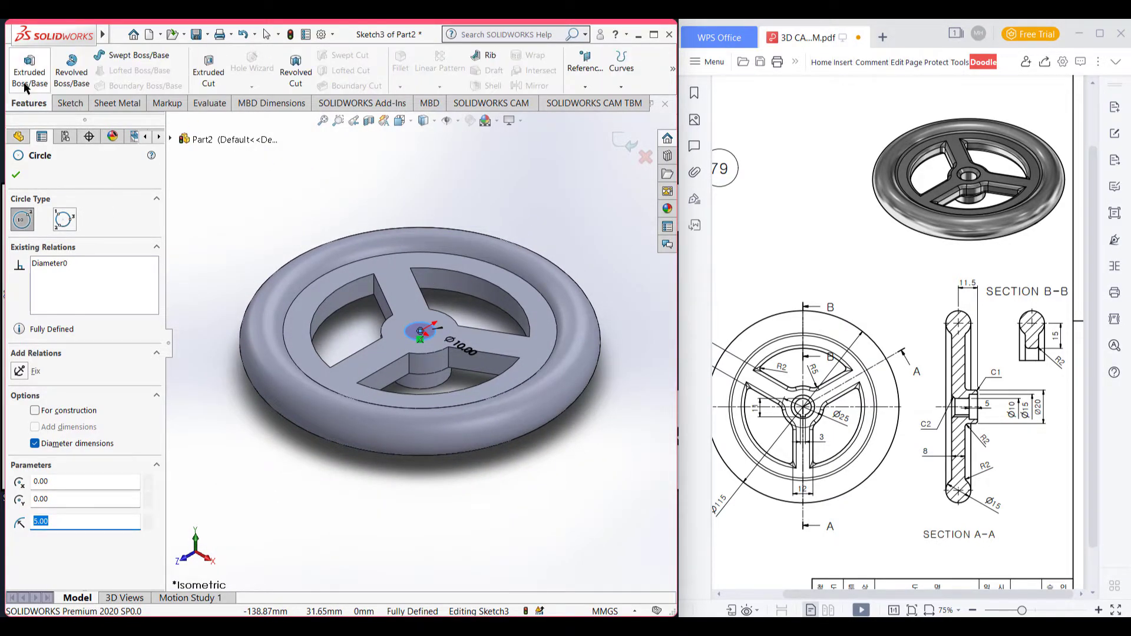
click(27, 81)
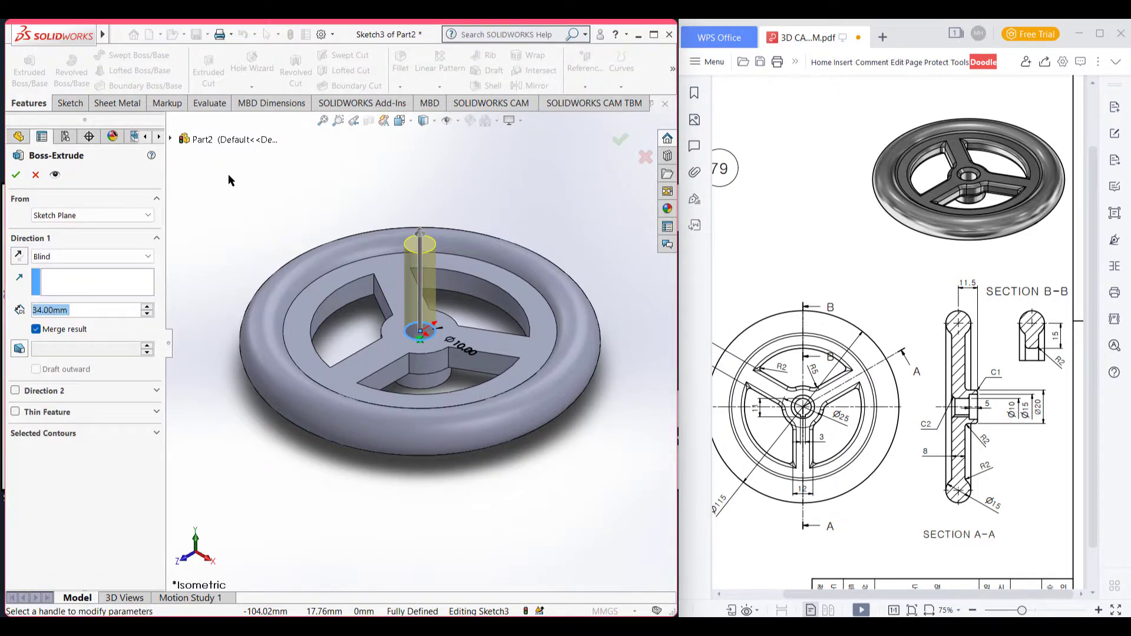
click(35, 175)
click(209, 71)
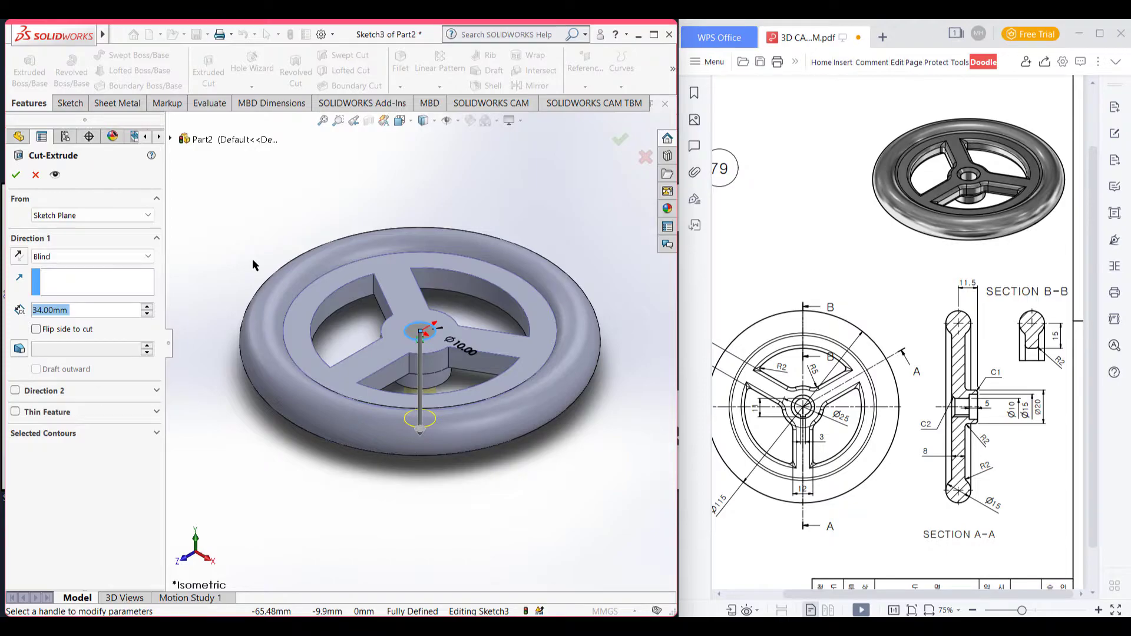
text(4+)
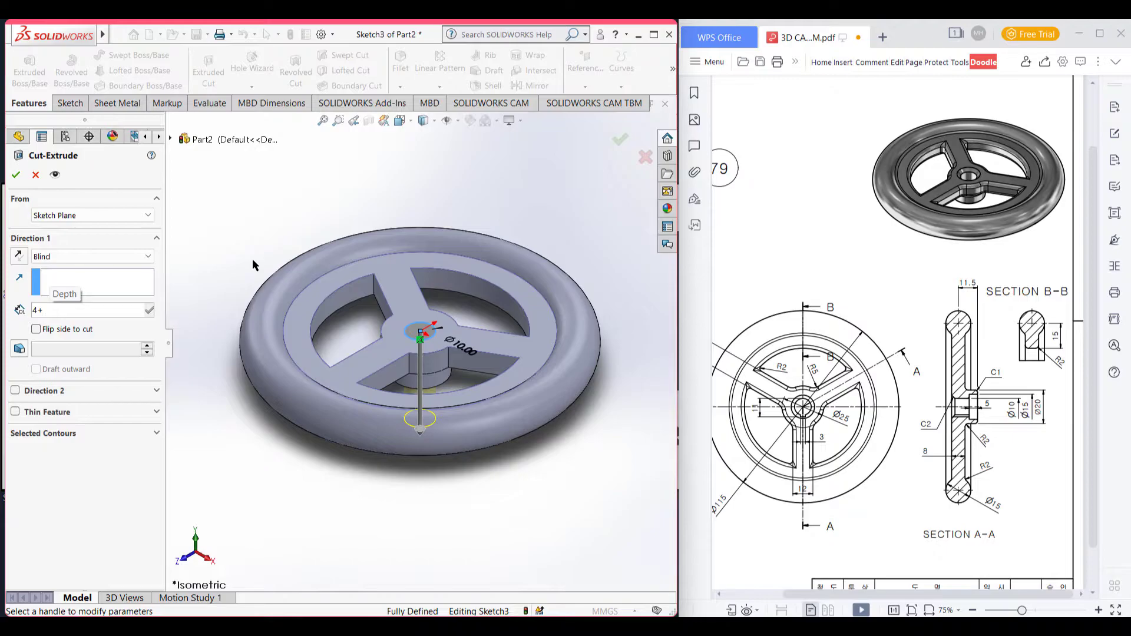
text(11)
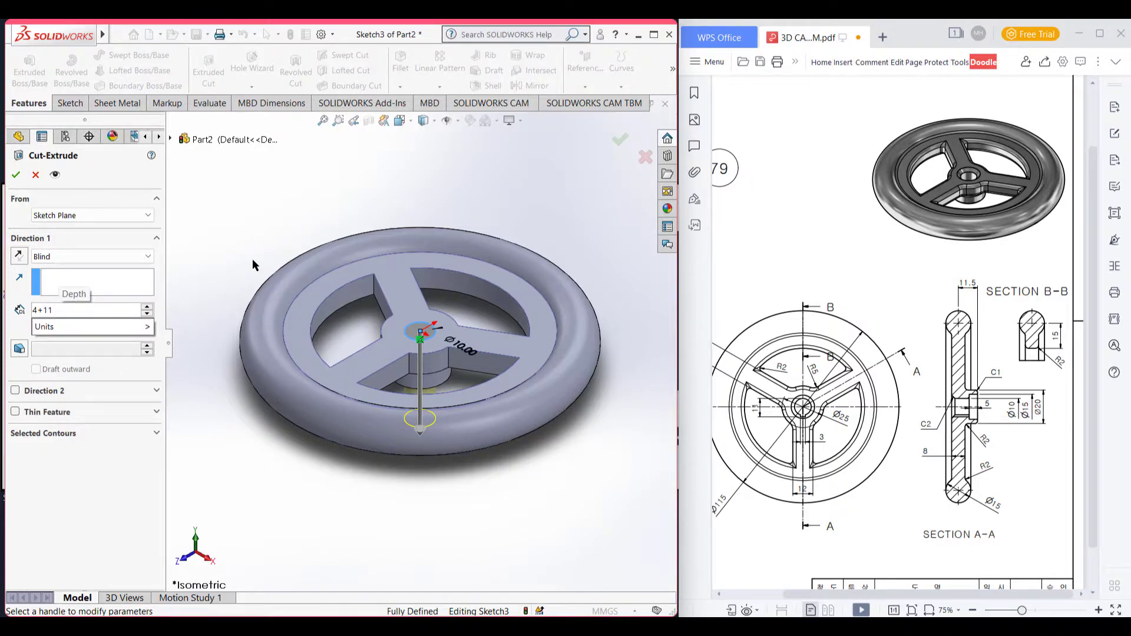
text(.5-5)
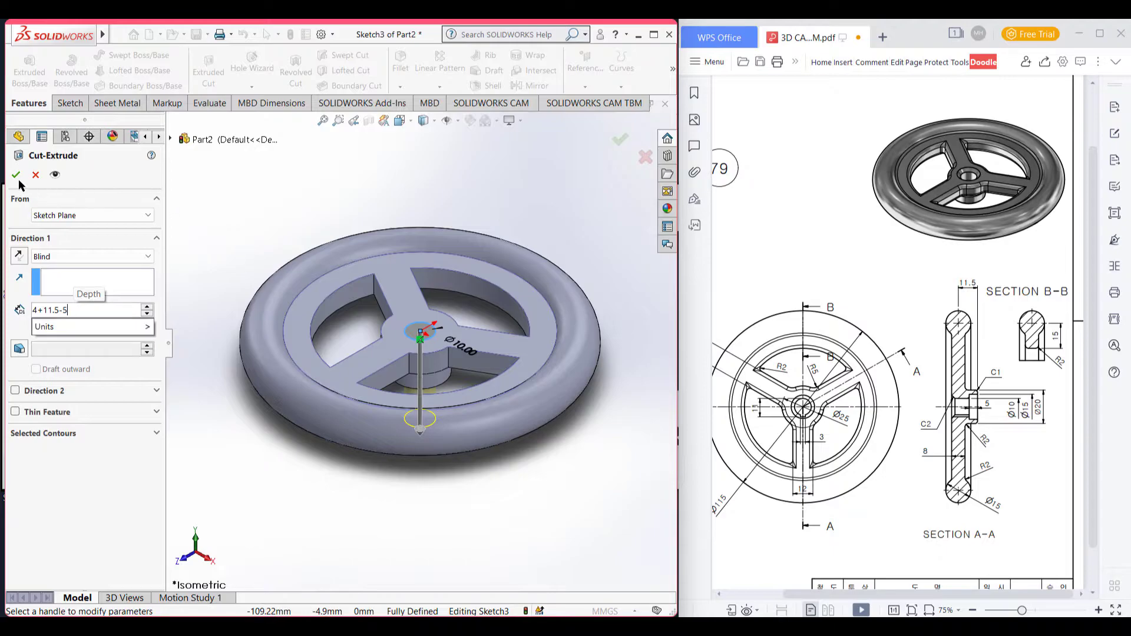
key(Return)
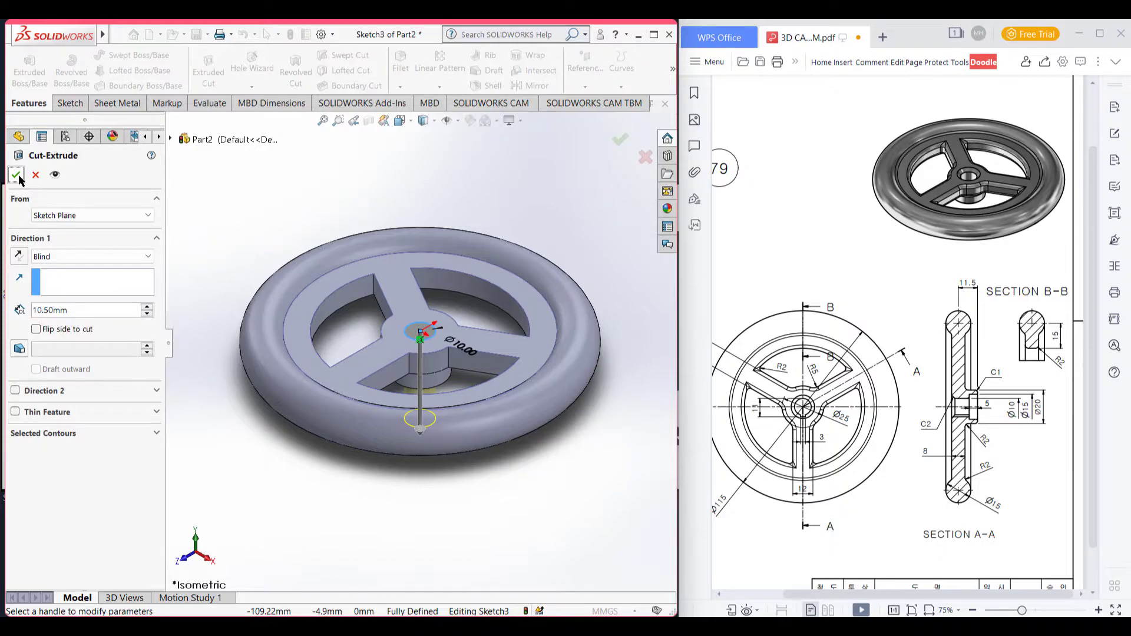
click(17, 175)
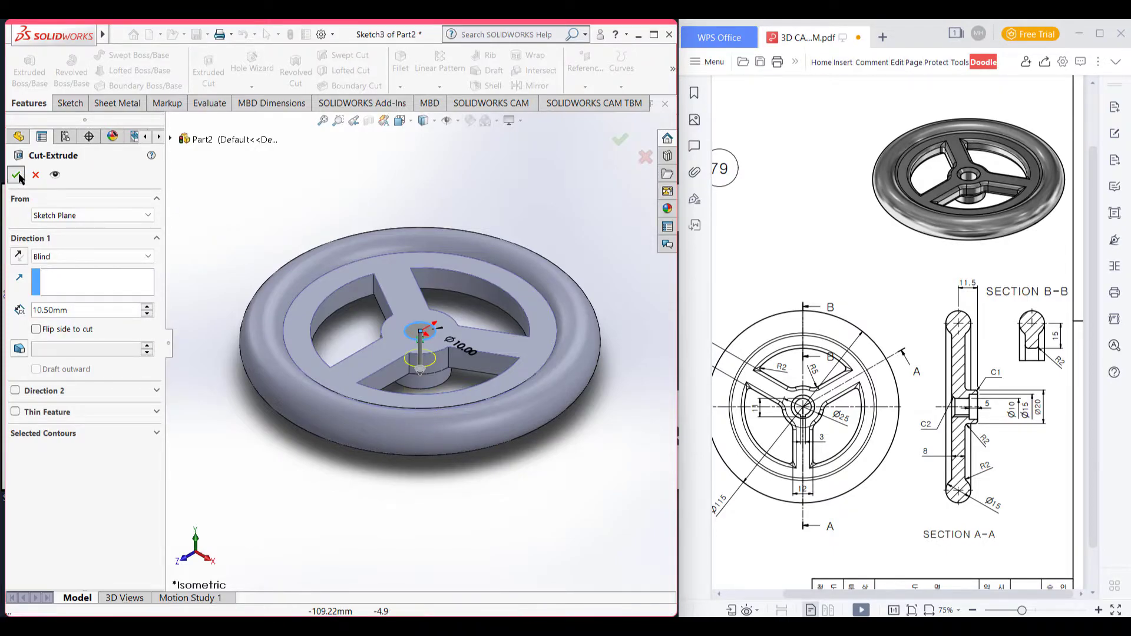
click(272, 486)
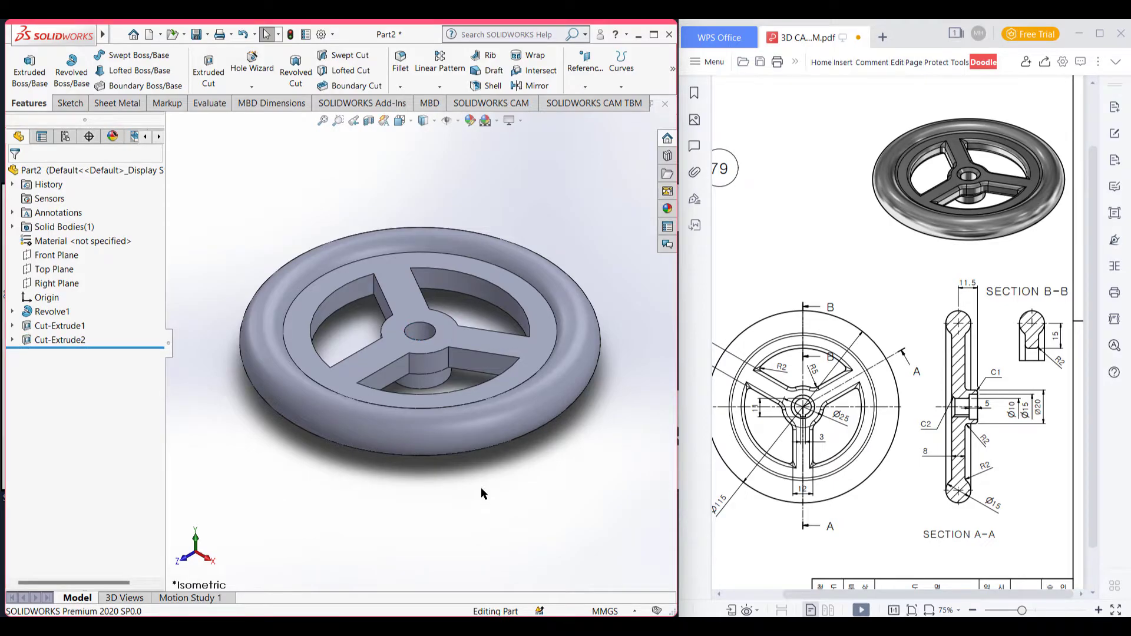
- Sketch a 15 mm diameter circle centred on the origin on the hub's protruding end face, on the underside of the wheel
middle_drag(480, 487, 507, 488)
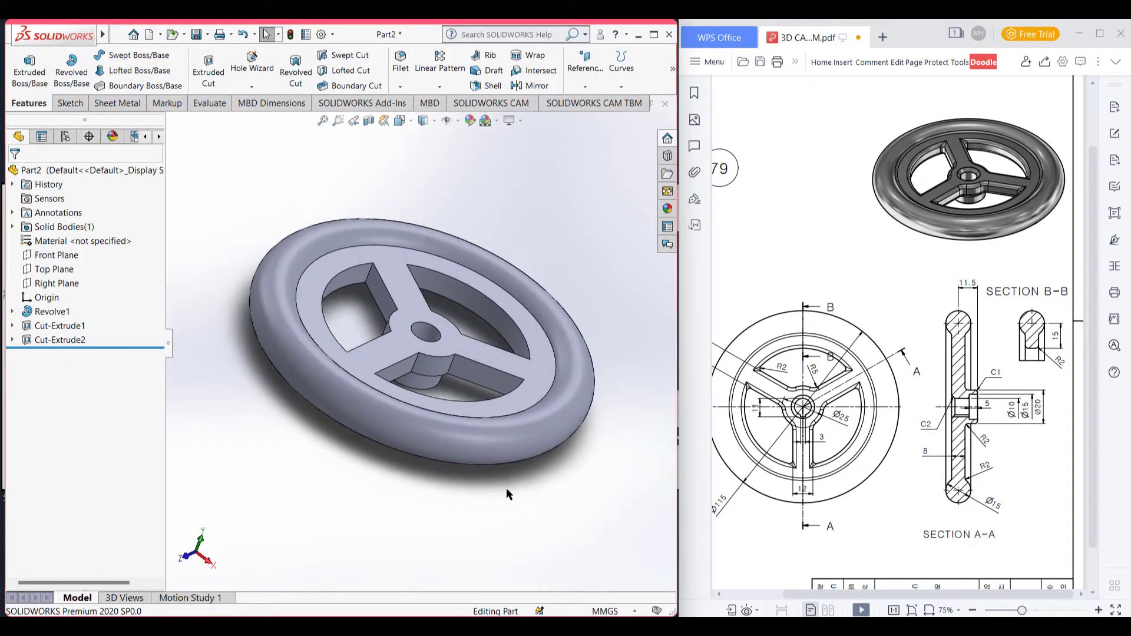
middle_drag(579, 503, 426, 367)
click(426, 366)
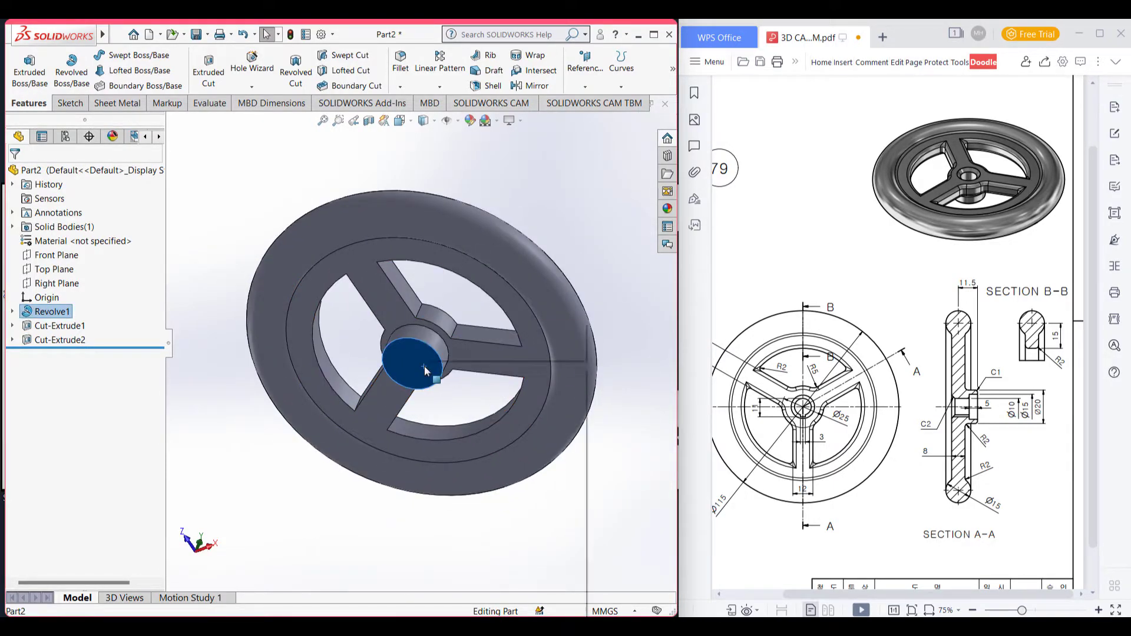
right_click(424, 365)
click(454, 351)
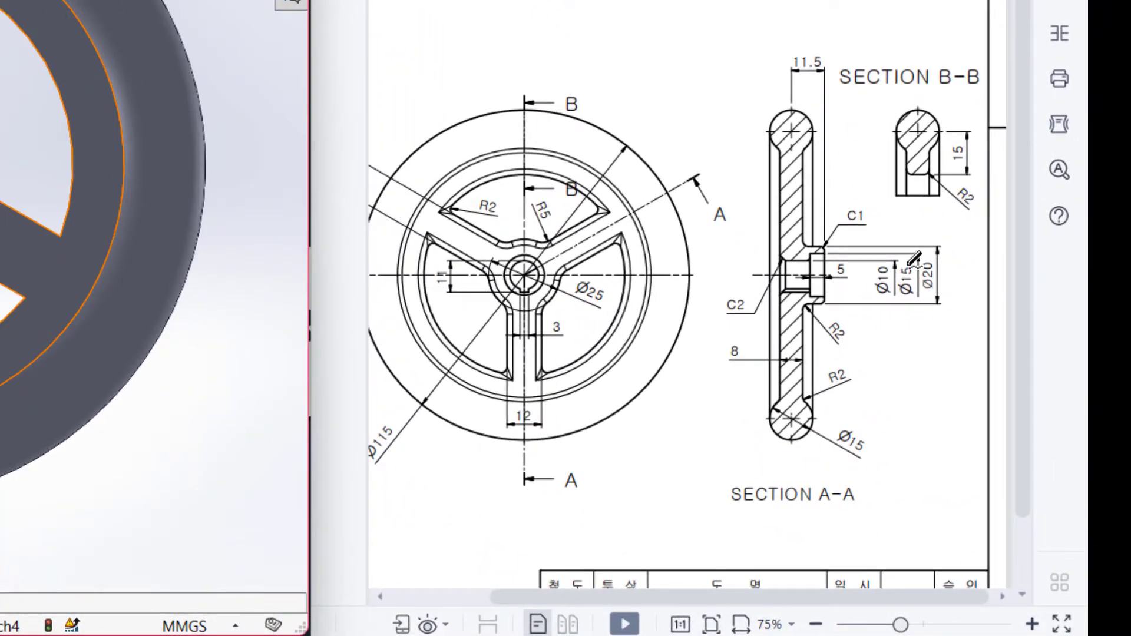
mouse_move(915, 261)
mouse_down()
mouse_move(890, 271)
mouse_move(896, 302)
mouse_move(916, 263)
mouse_move(823, 274)
mouse_move(852, 268)
mouse_up()
key(Escape)
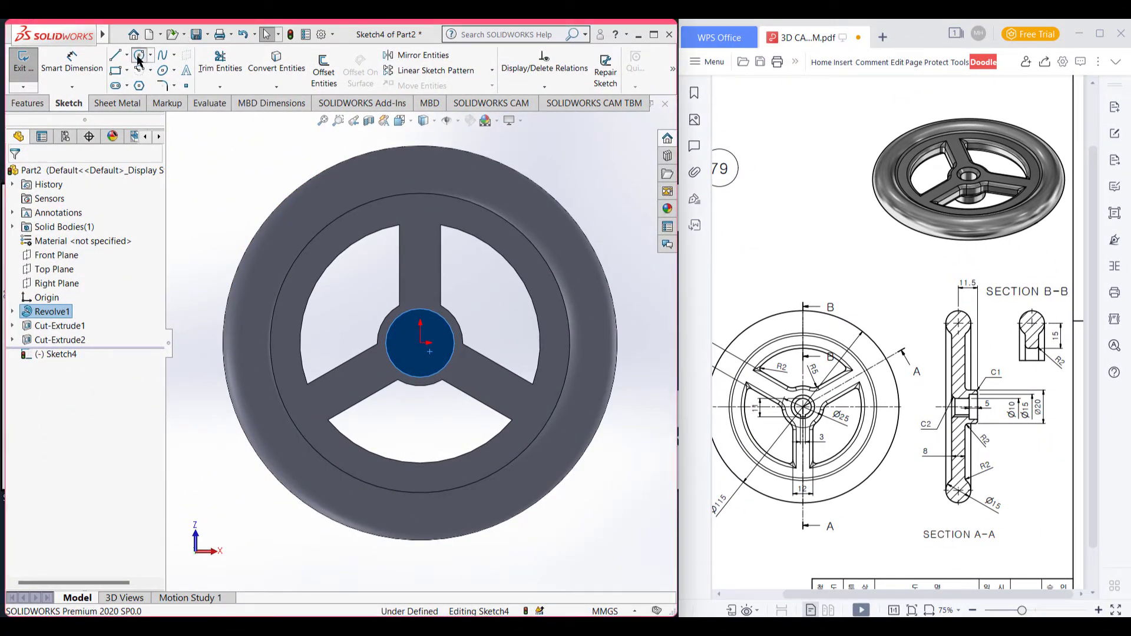
click(139, 56)
click(421, 343)
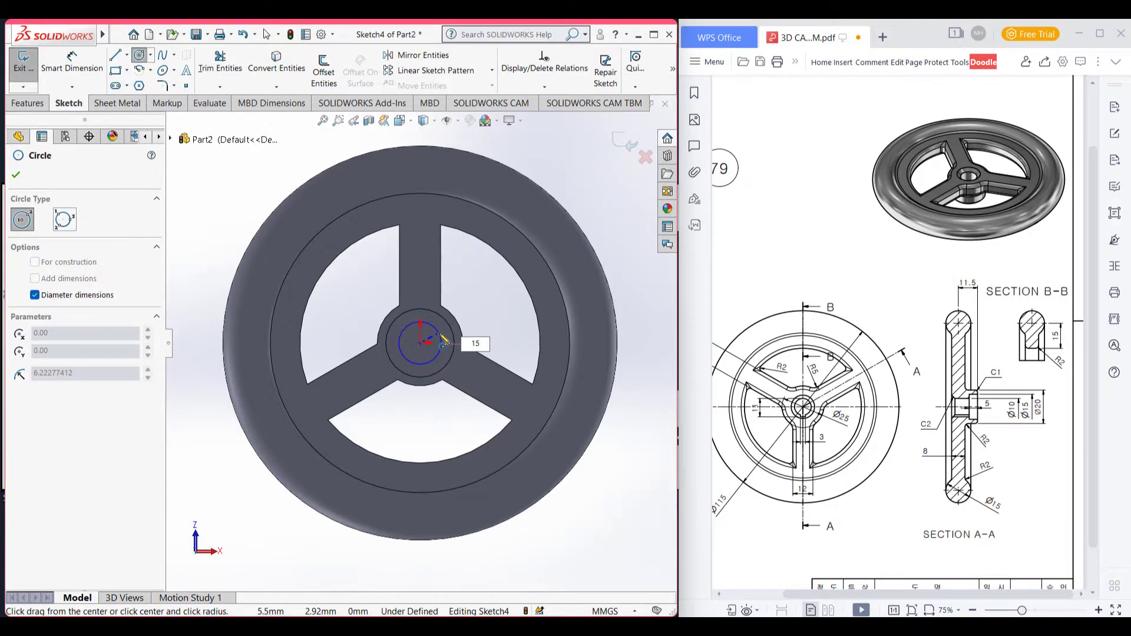
text(15)
key(Return)
key(Escape)
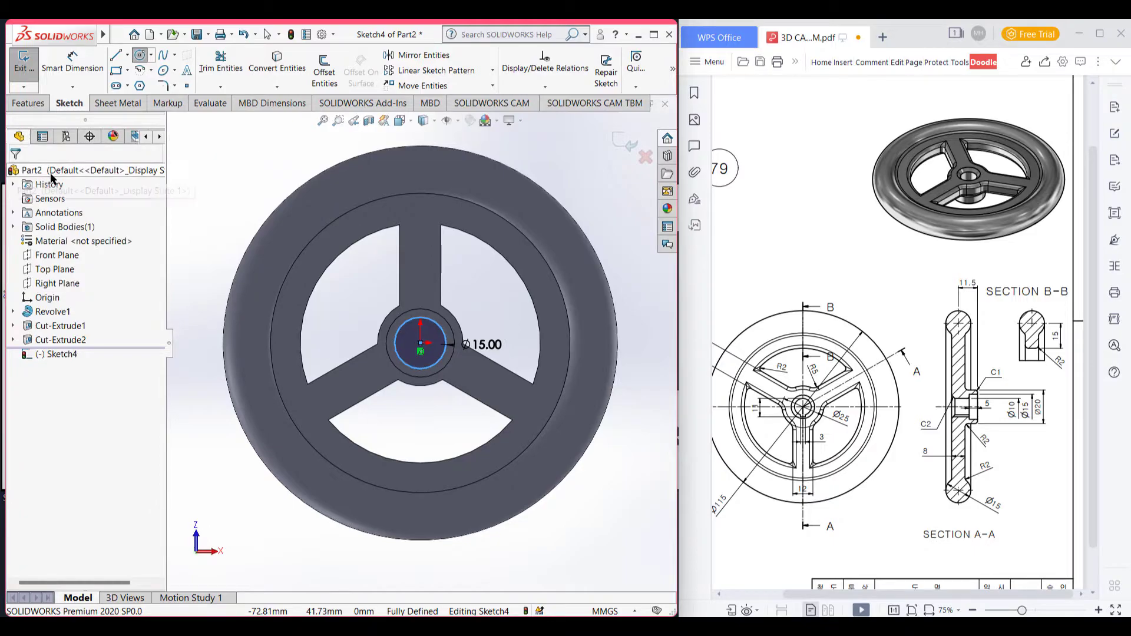
- Cut the 15 mm circle 5 mm deep into the hub with a blind extruded cut to form the counterbore
key(ctrl+7)
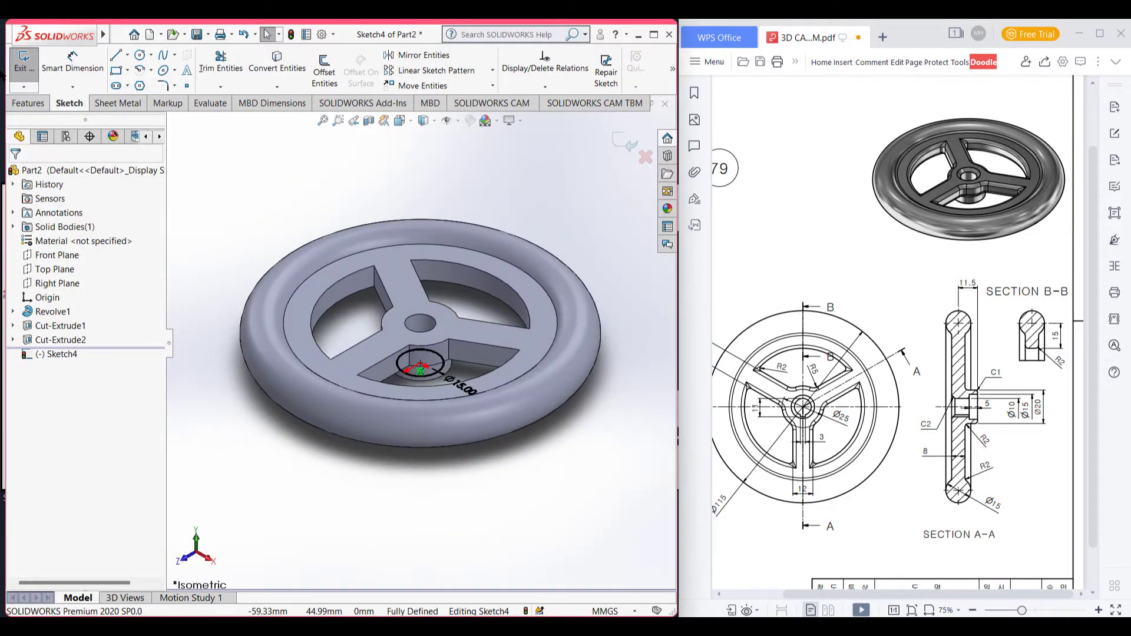
click(28, 103)
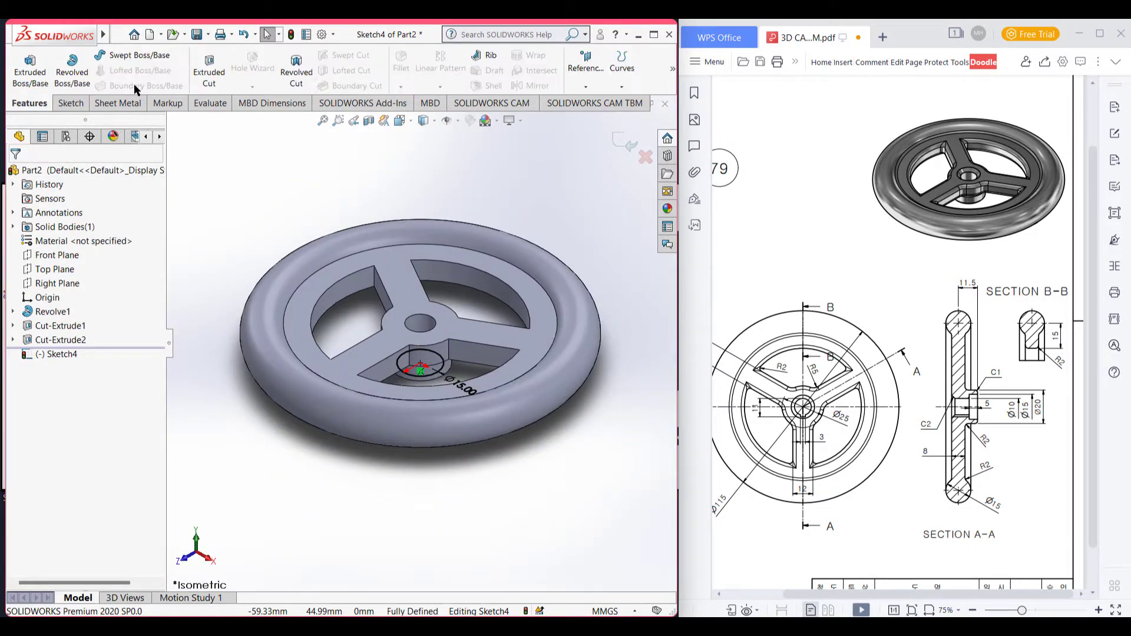
click(205, 72)
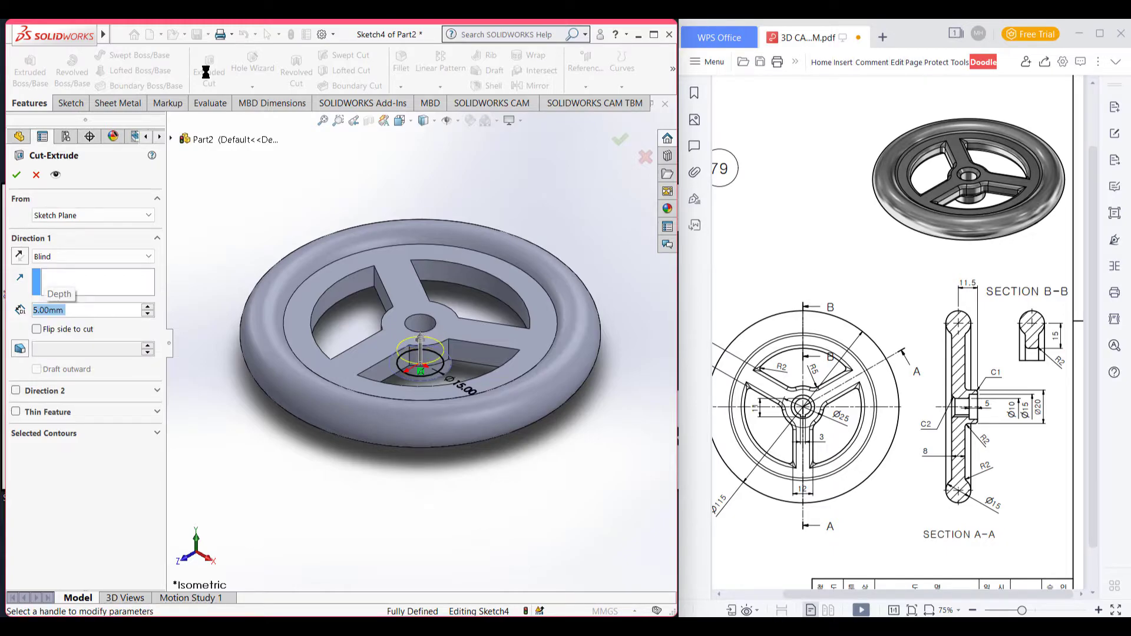
key(Return)
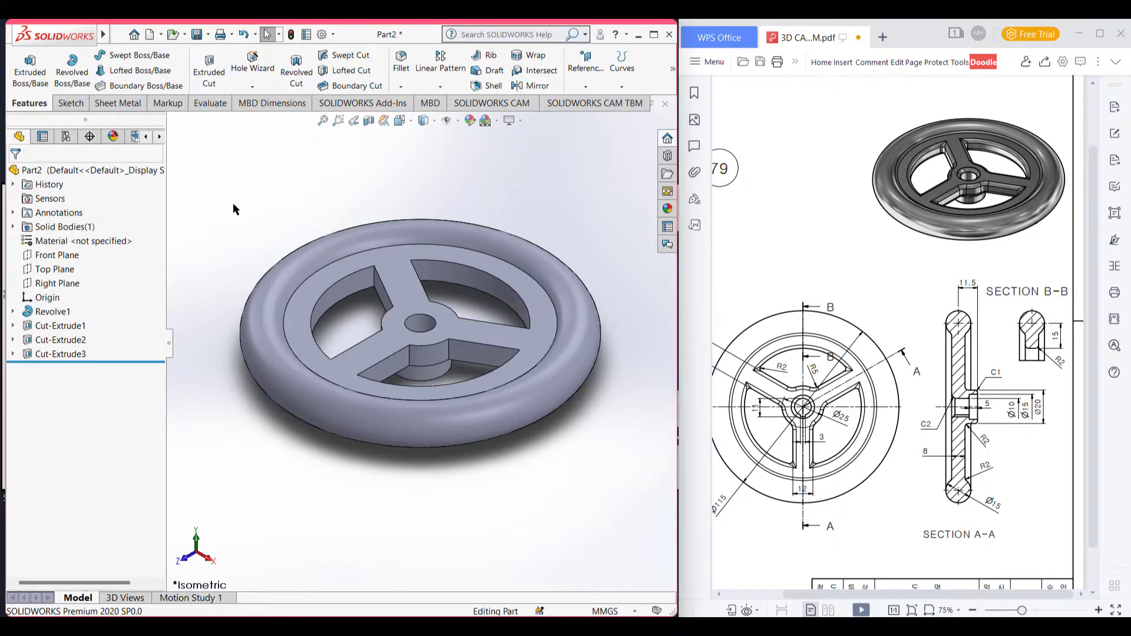
- Chamfer the 10 mm bore's upper edge by 2 mm at 45 degrees, following the C2 callout
middle_drag(233, 209, 417, 479)
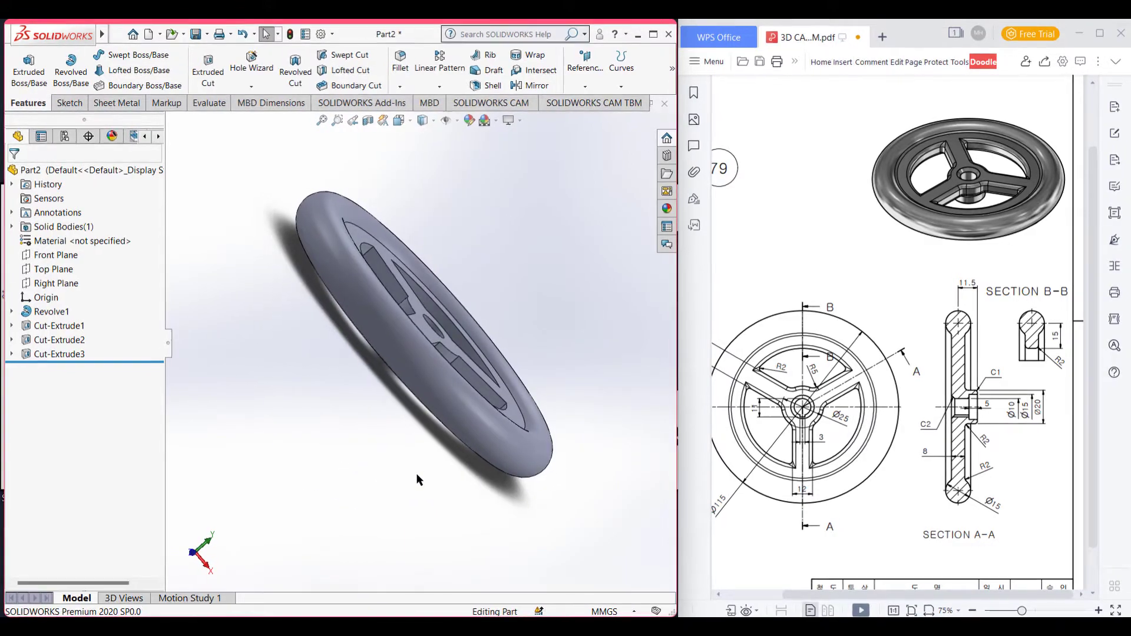
key(ctrl+7)
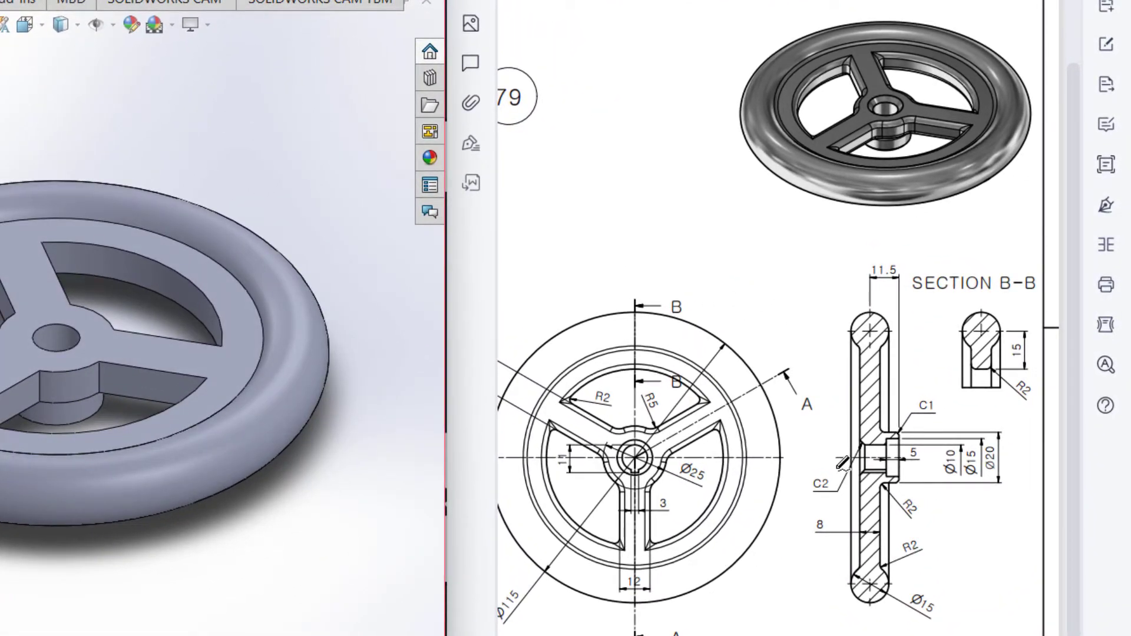
mouse_move(838, 468)
mouse_down()
mouse_move(806, 471)
mouse_move(813, 499)
mouse_move(831, 483)
mouse_up()
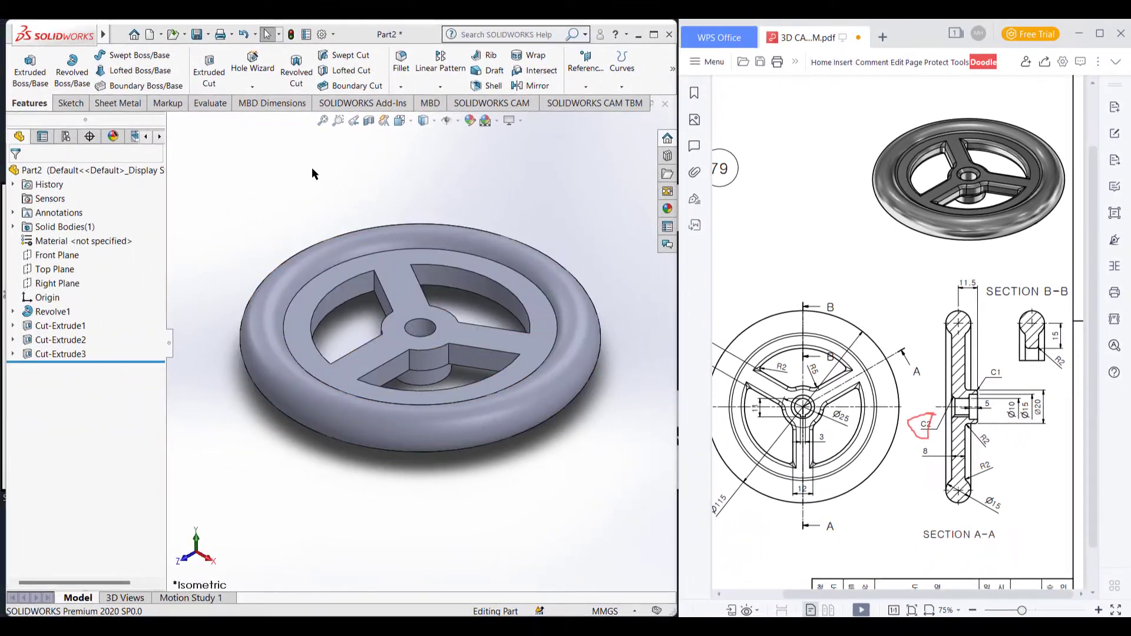
click(401, 87)
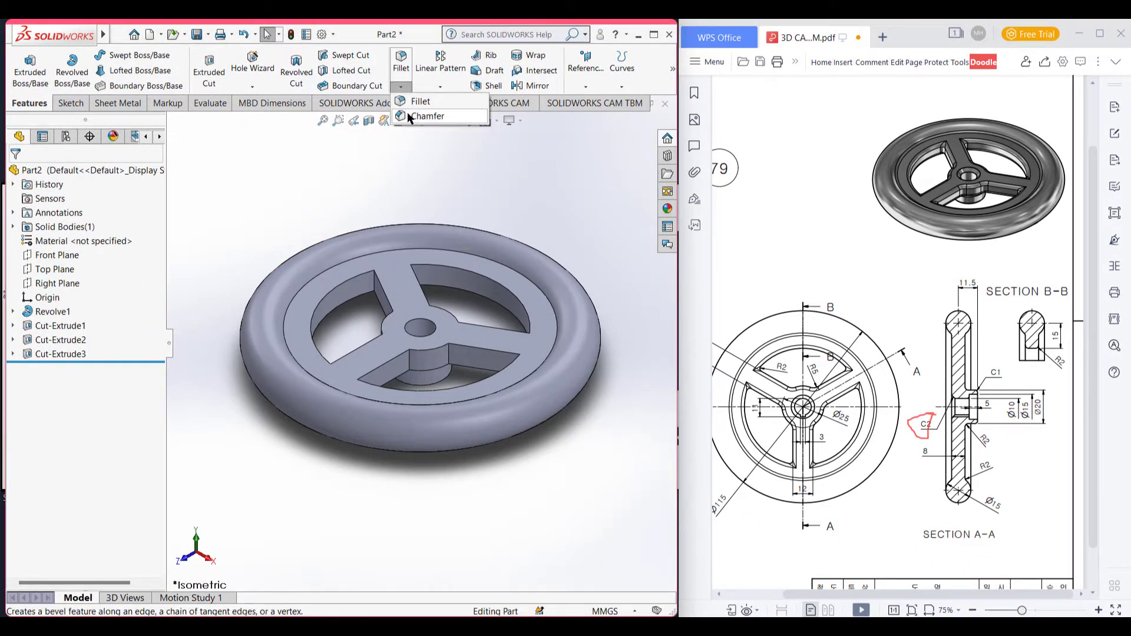
click(408, 118)
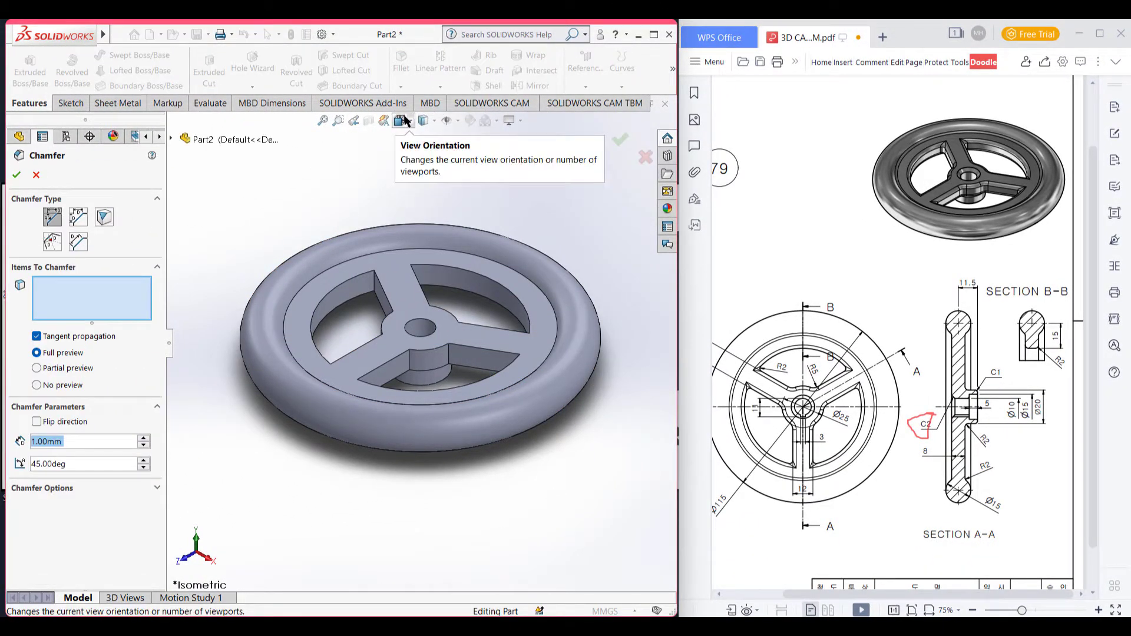
text(2)
key(Return)
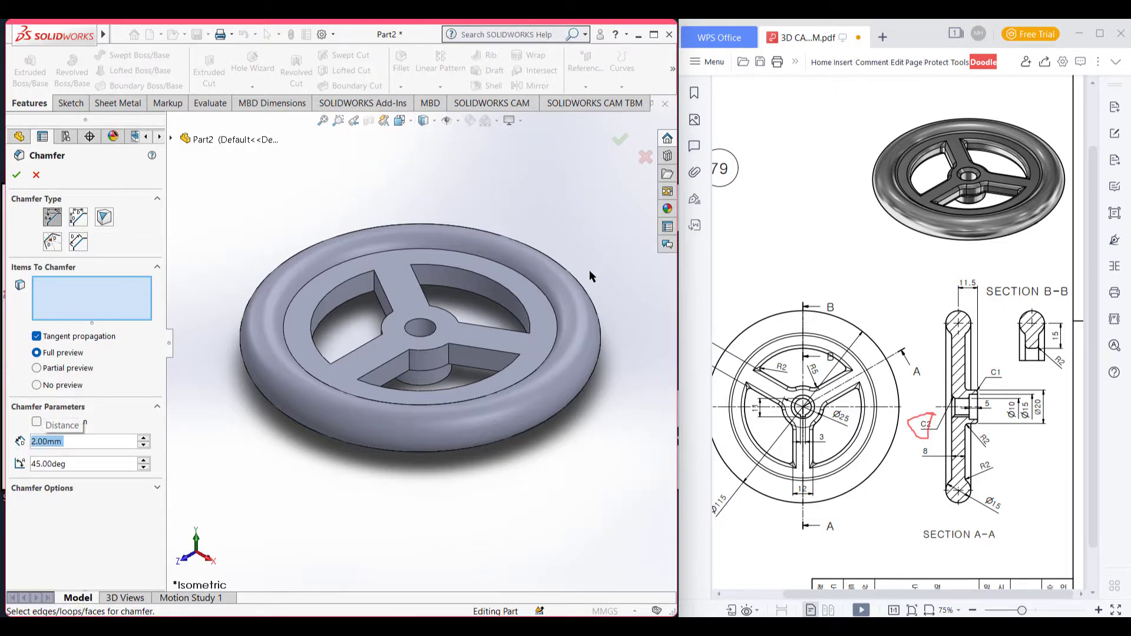
click(431, 319)
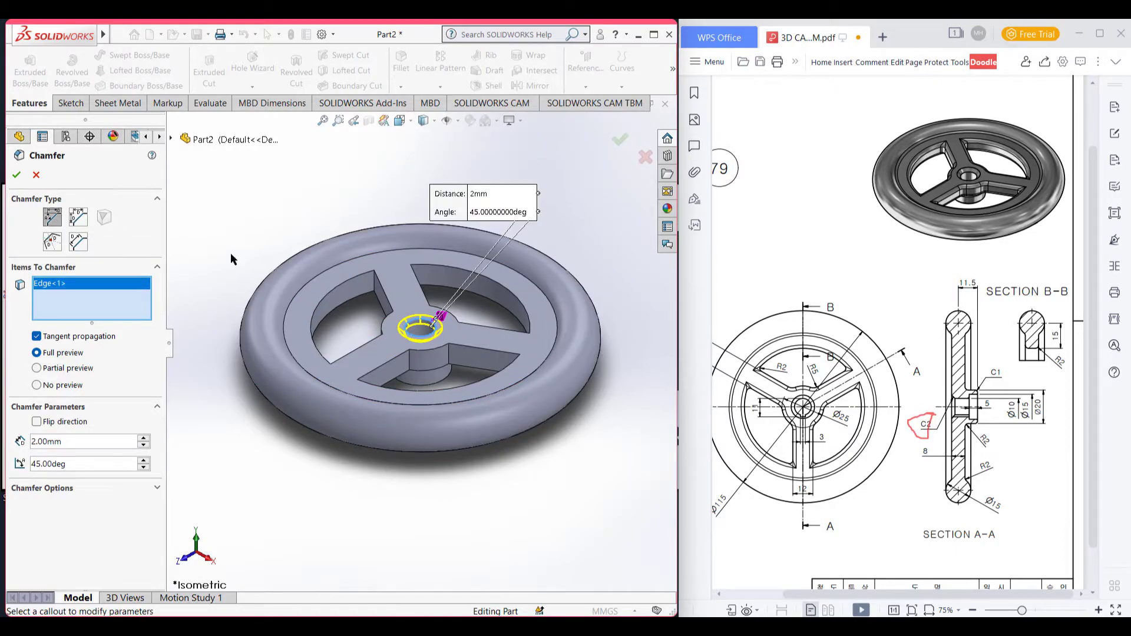
click(16, 174)
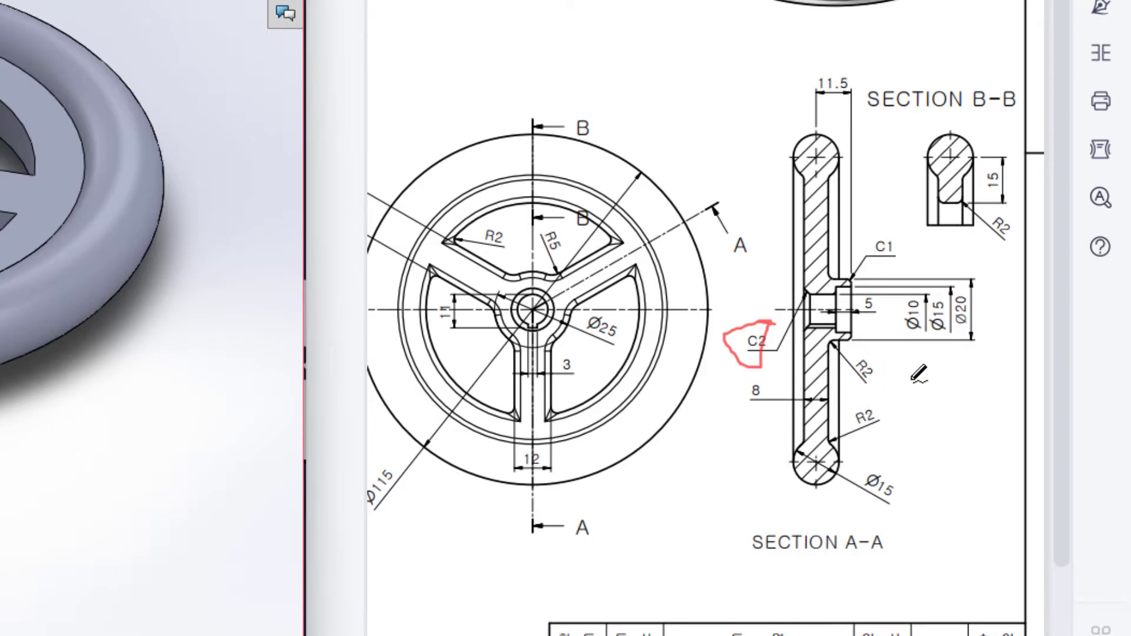
- Start a 5 mm radius fillet following the R5 callout and select the two hub-side corner edges of one spoke opening
mouse_move(539, 227)
mouse_down()
mouse_move(551, 256)
mouse_move(578, 225)
mouse_move(539, 224)
mouse_up()
mouse_move(511, 271)
mouse_down()
mouse_move(524, 287)
mouse_move(551, 288)
mouse_up()
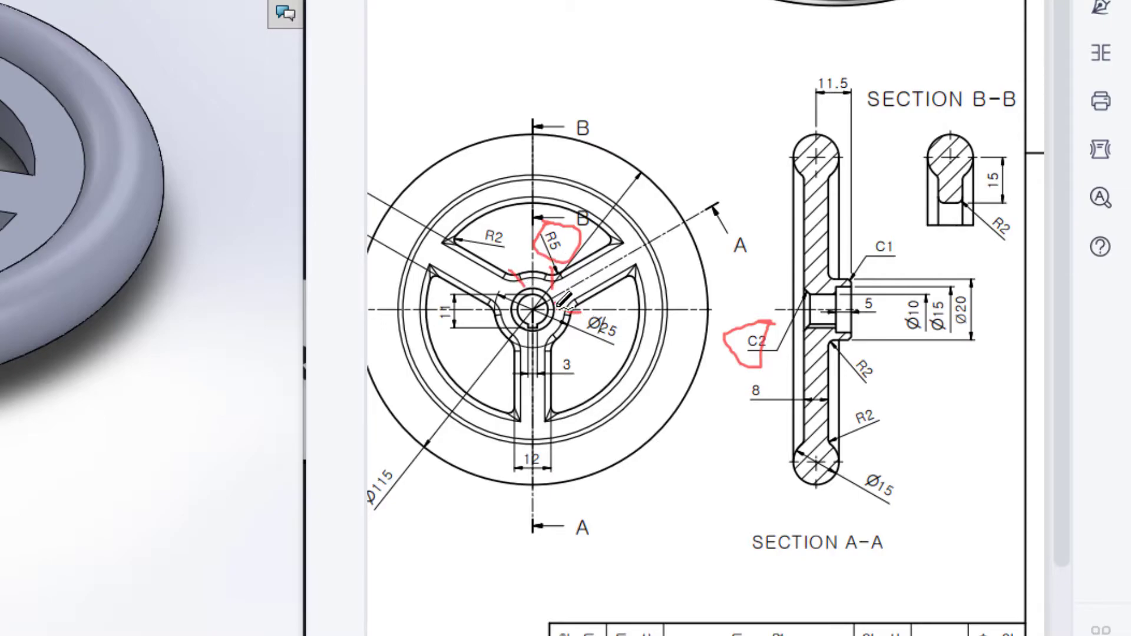
drag(482, 320, 507, 313)
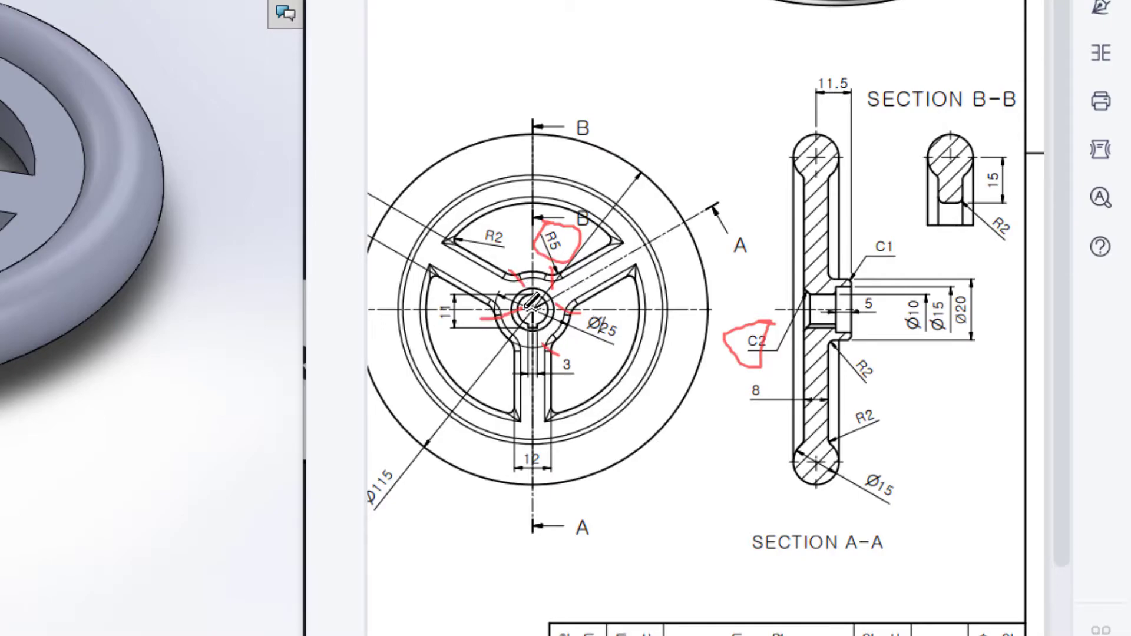
drag(507, 356, 527, 341)
key(Escape)
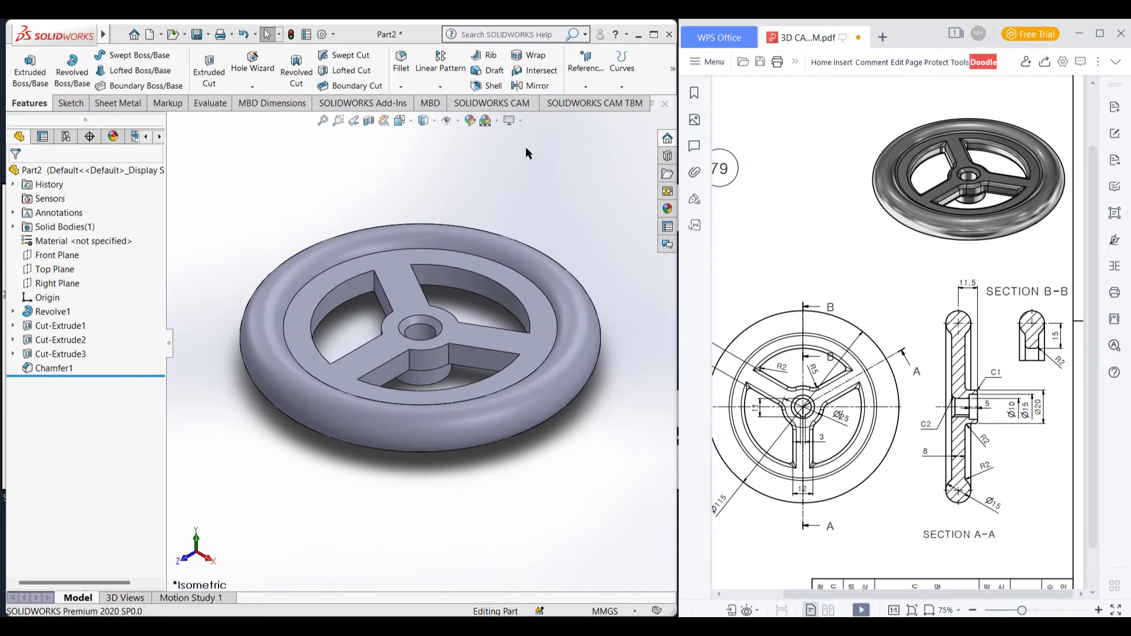
click(401, 69)
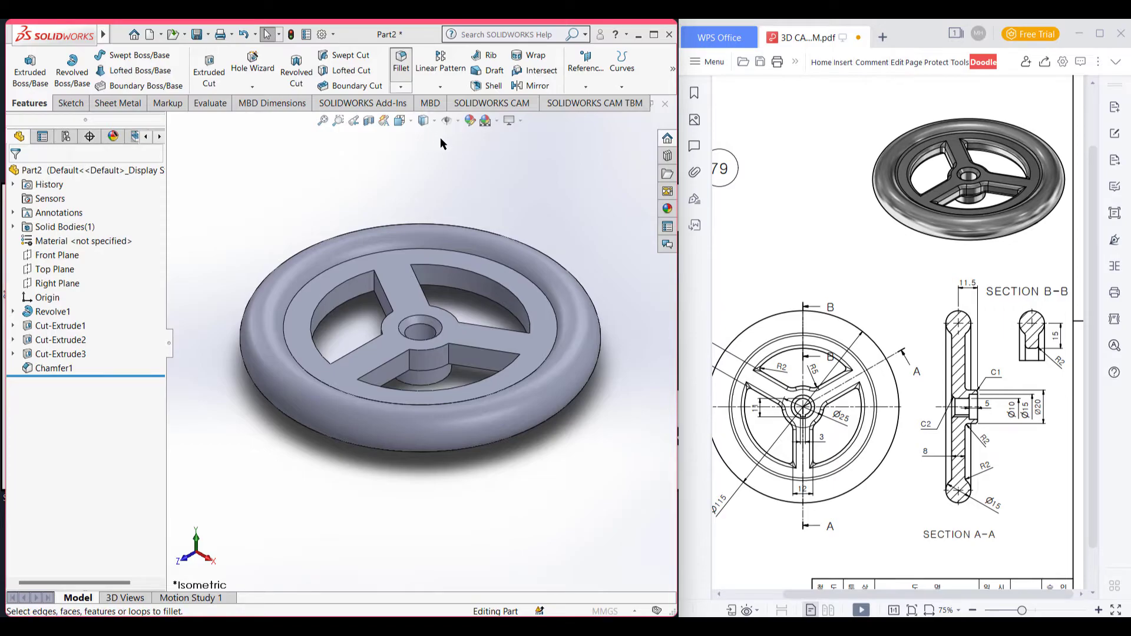
text(5)
key(Return)
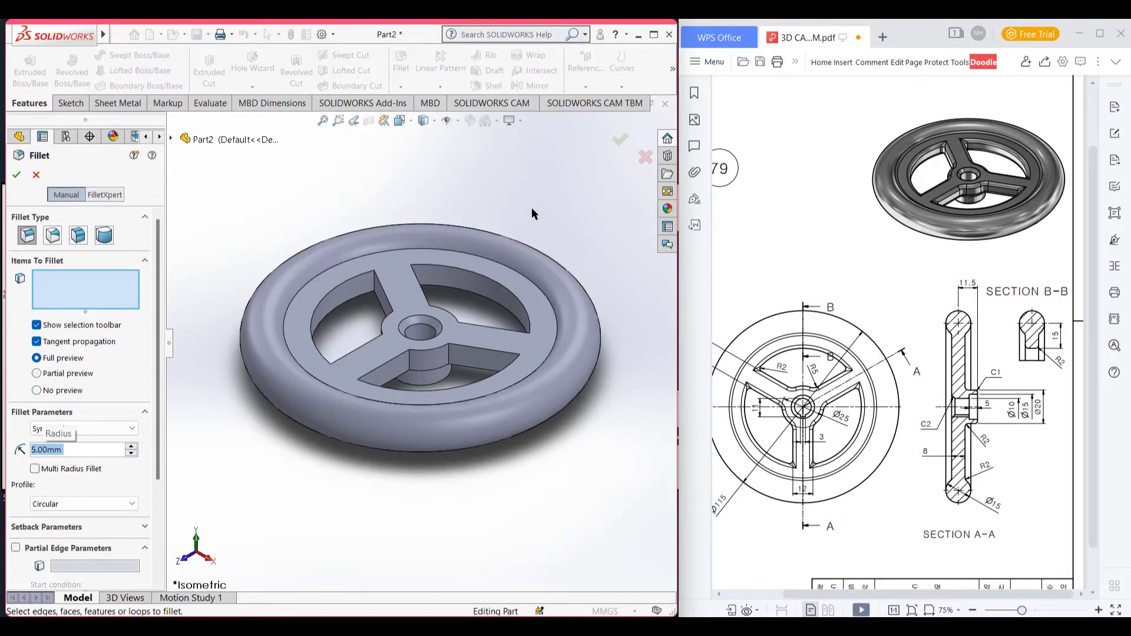
middle_drag(531, 207, 446, 320)
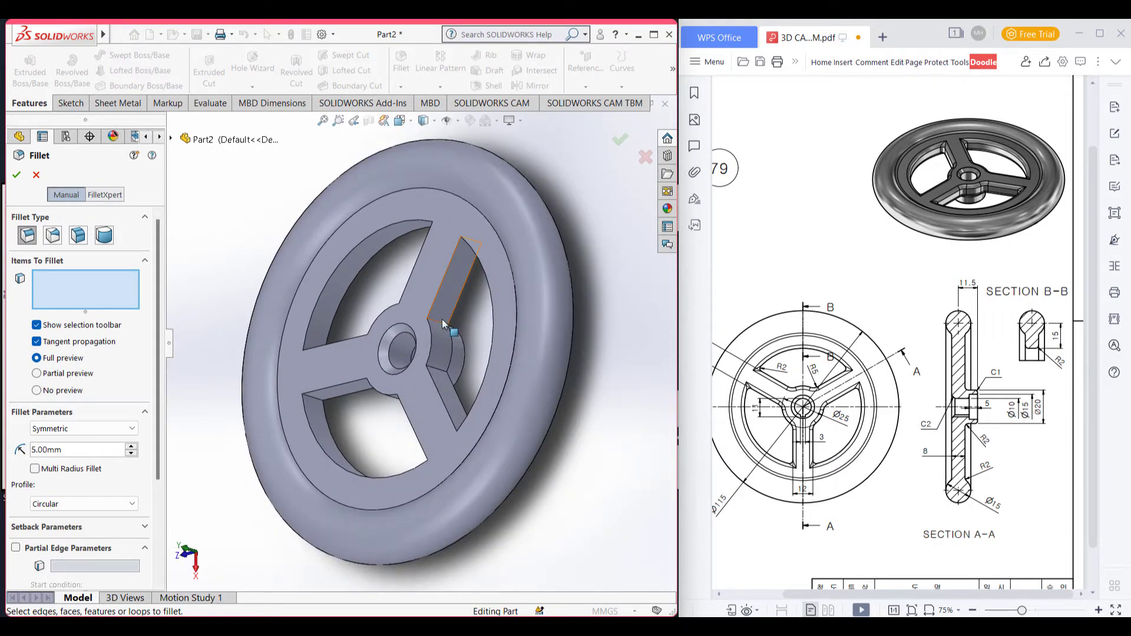
click(440, 340)
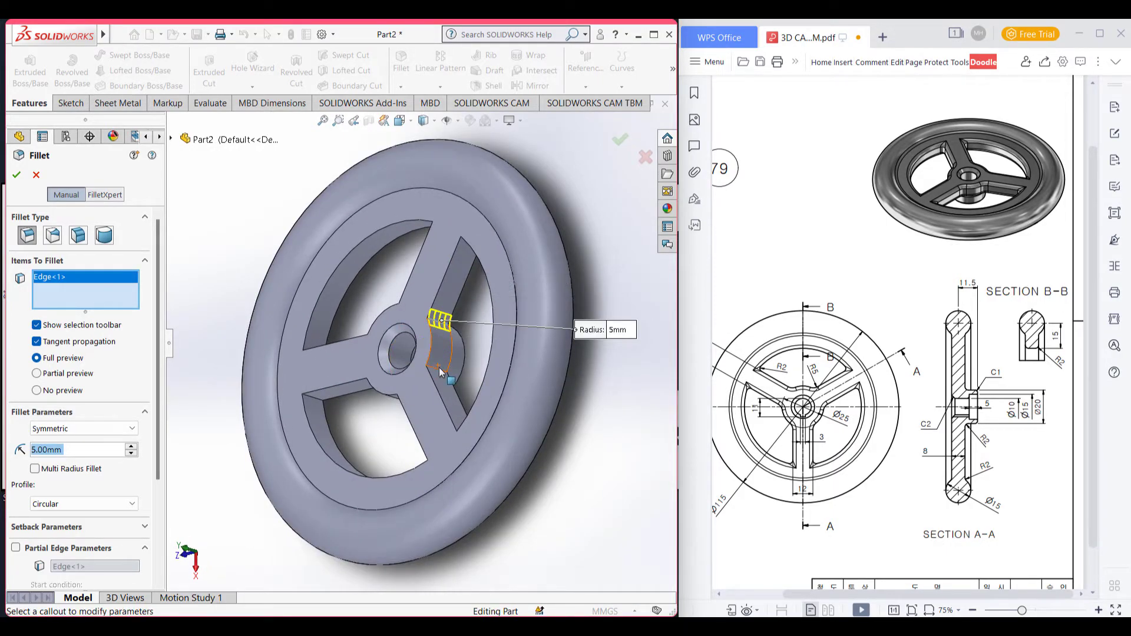
click(440, 371)
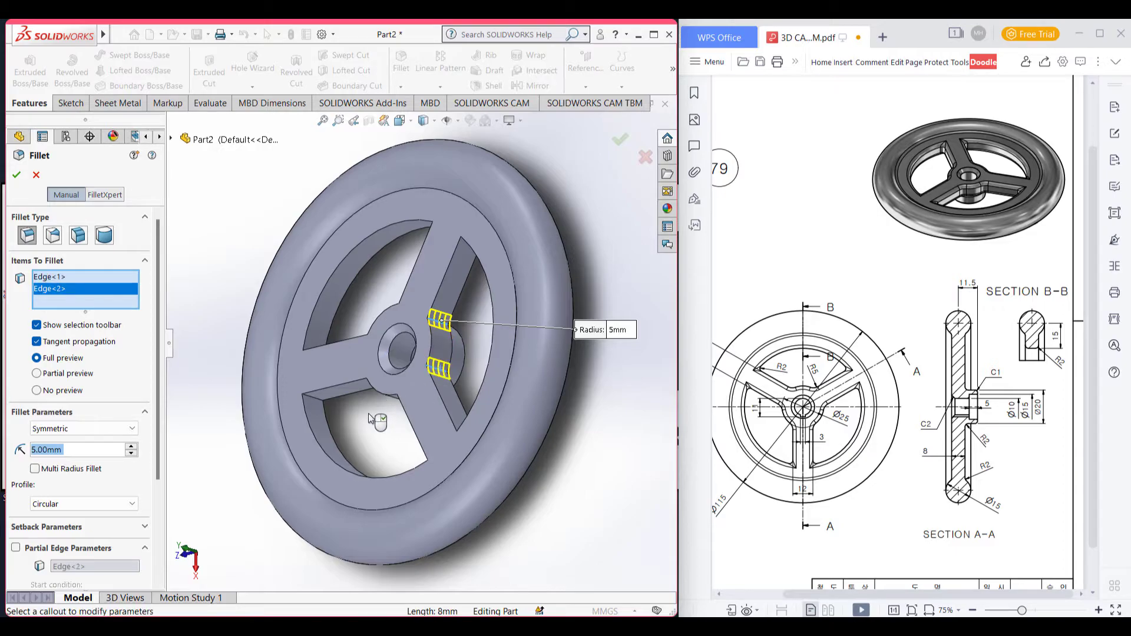
- Add the hub-side corner edges of the other two spoke openings and apply the 5 mm fillet
middle_drag(372, 419, 436, 377)
scroll(436, 377, down, 3)
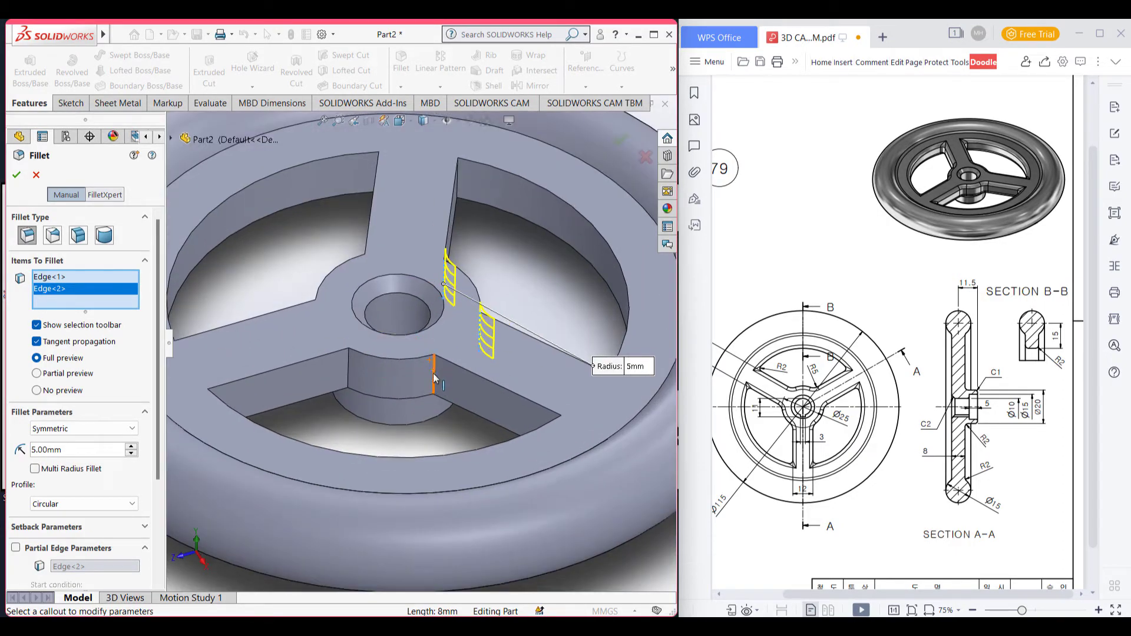
click(434, 379)
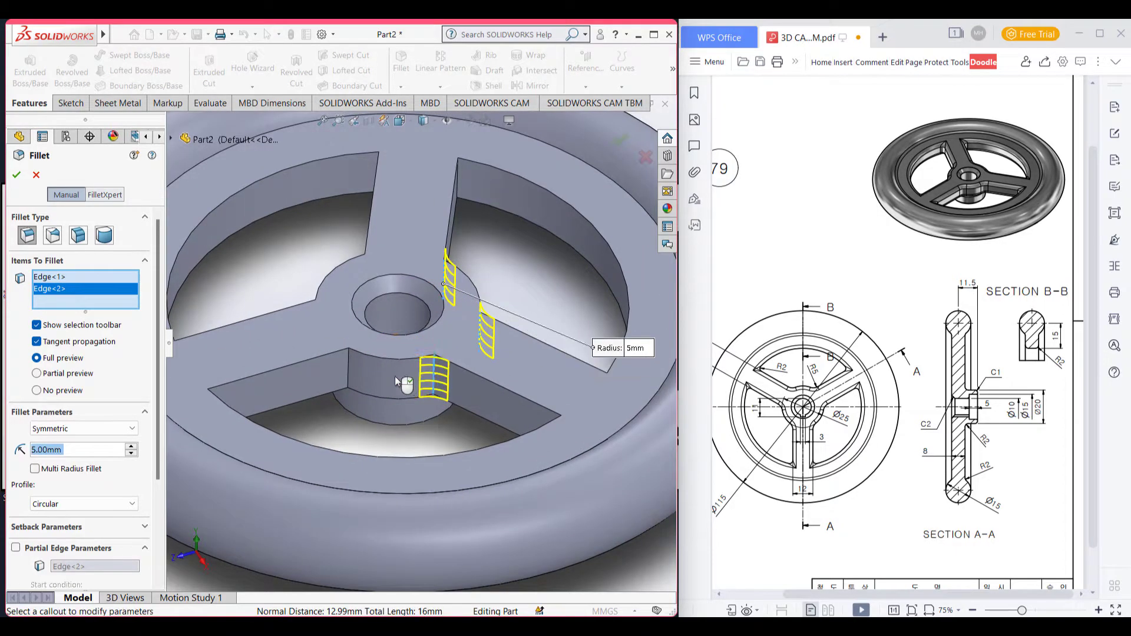
click(349, 375)
middle_drag(321, 277, 334, 242)
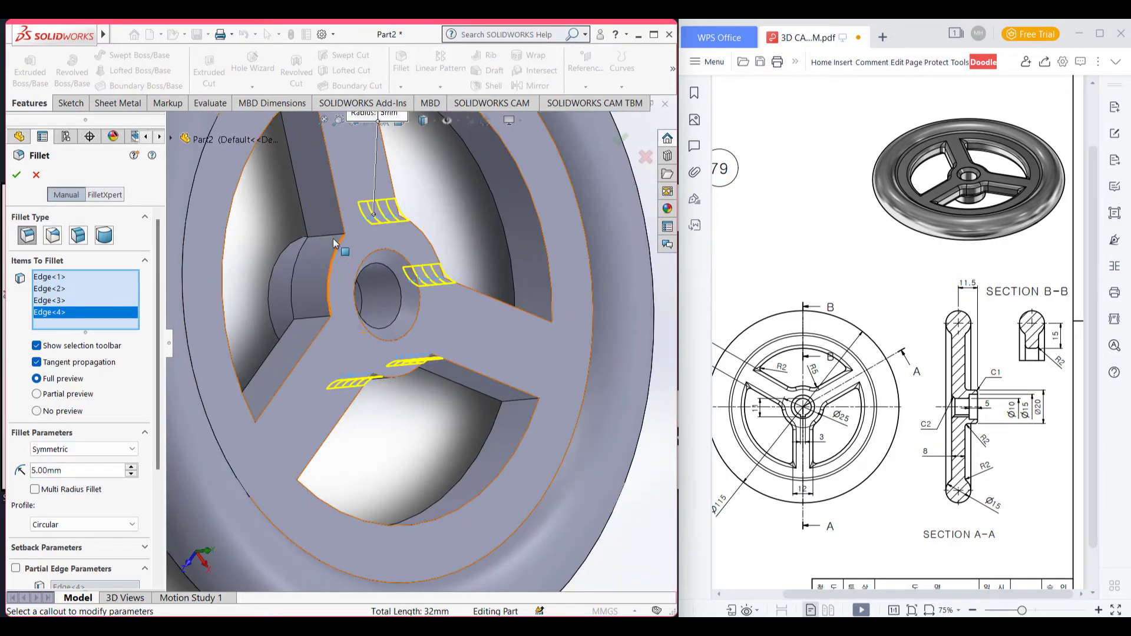
click(313, 320)
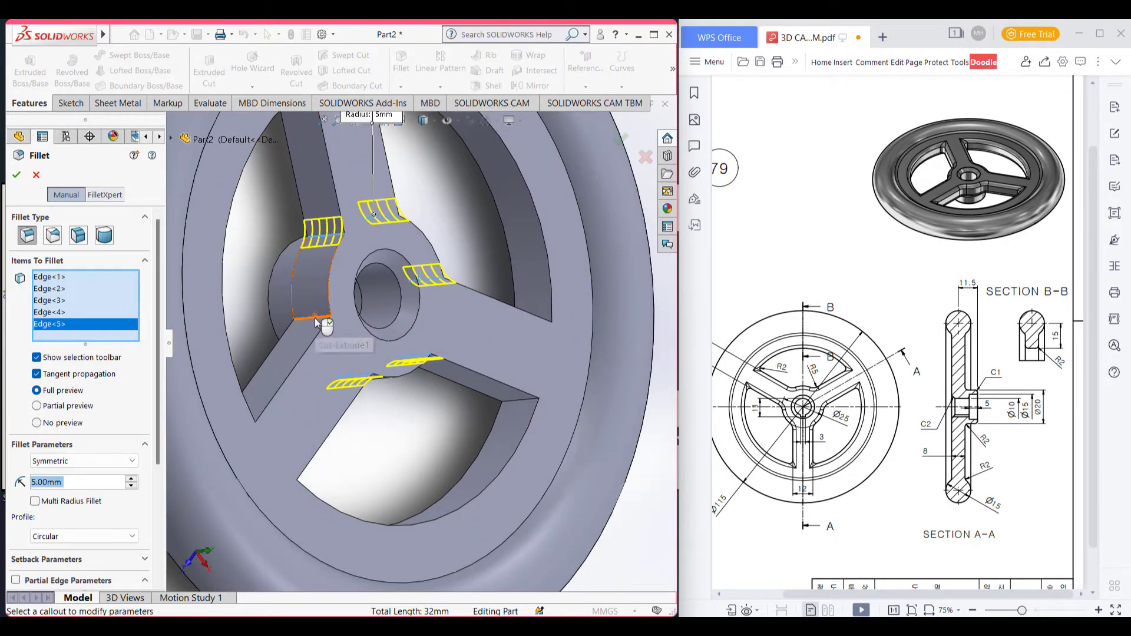
click(316, 322)
click(17, 174)
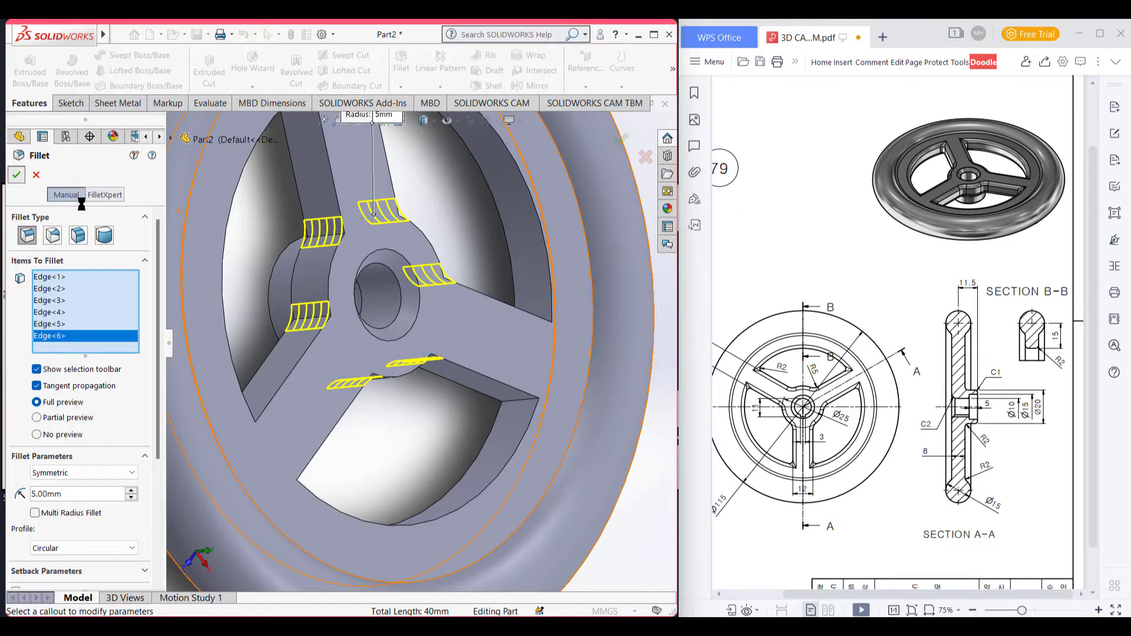
key(f)
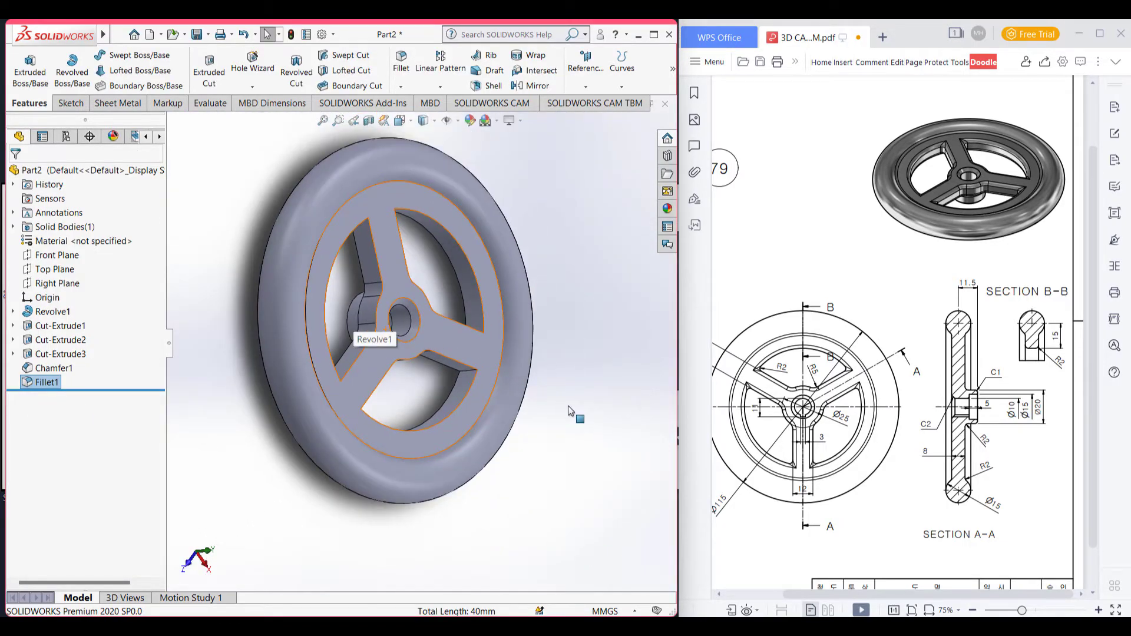
key(ctrl+7)
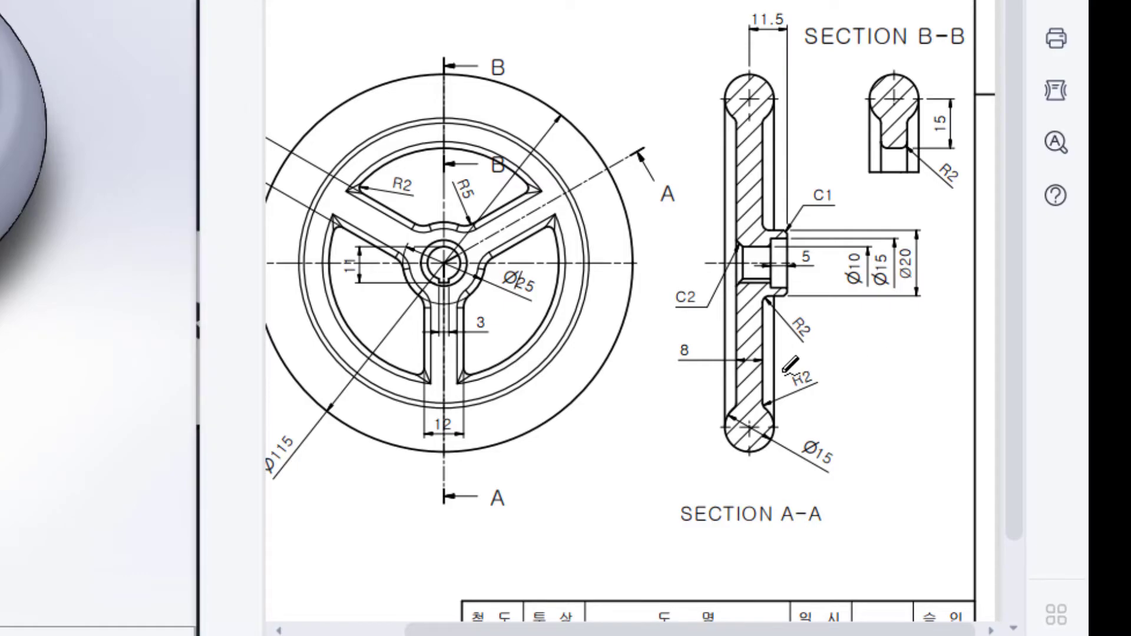
- Fillet the rim-to-web edges on both sides of the wheel and the hub boss's base edge with a 2 mm radius
drag(822, 372, 827, 377)
mouse_move(824, 310)
mouse_down()
mouse_move(774, 320)
mouse_move(809, 328)
mouse_move(831, 298)
mouse_up()
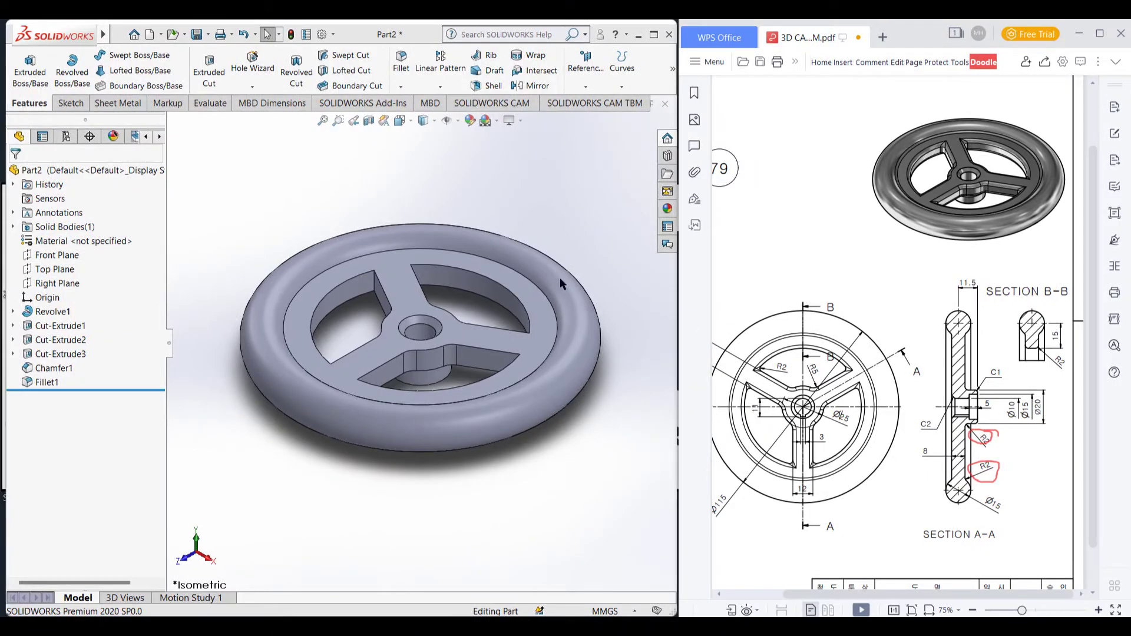
click(401, 69)
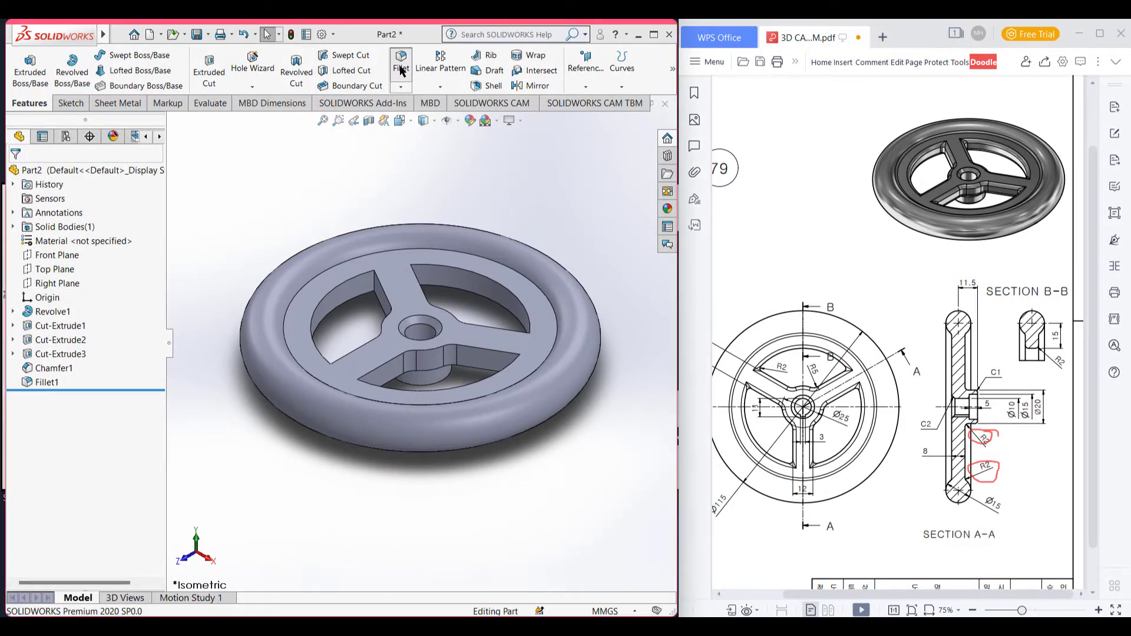
text(2)
key(Return)
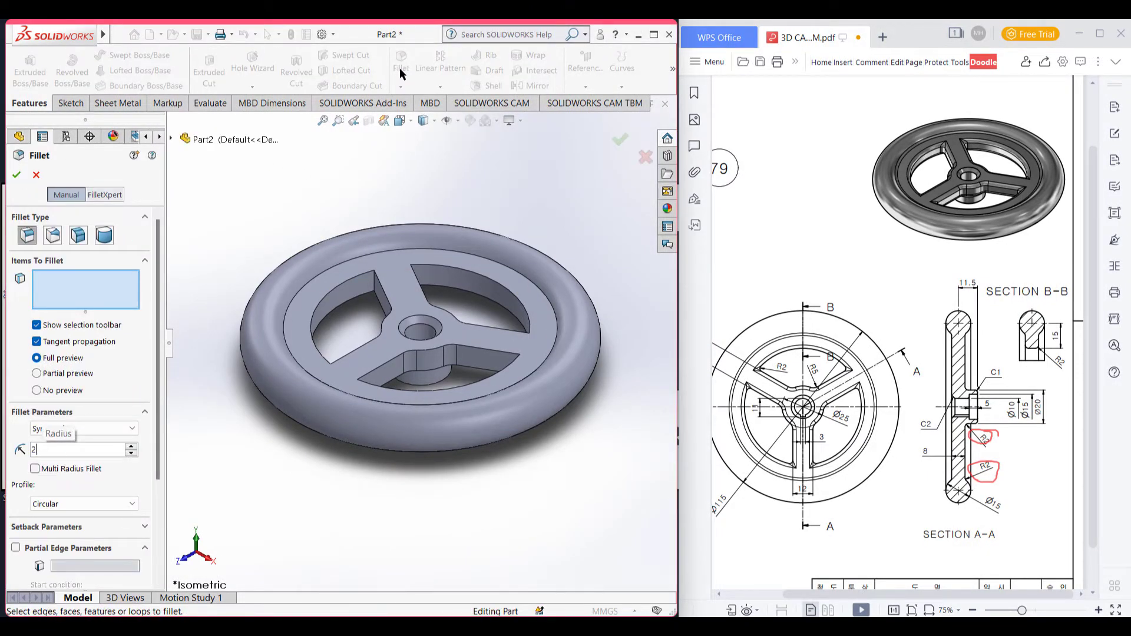
click(452, 248)
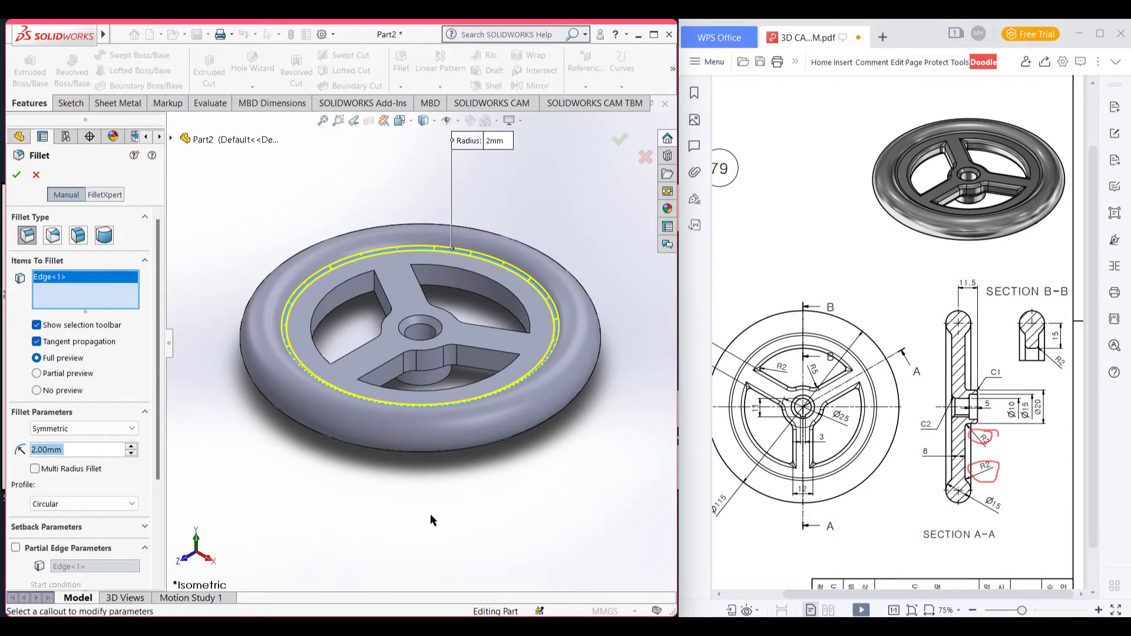
middle_drag(430, 520, 416, 398)
scroll(413, 375, down, 5)
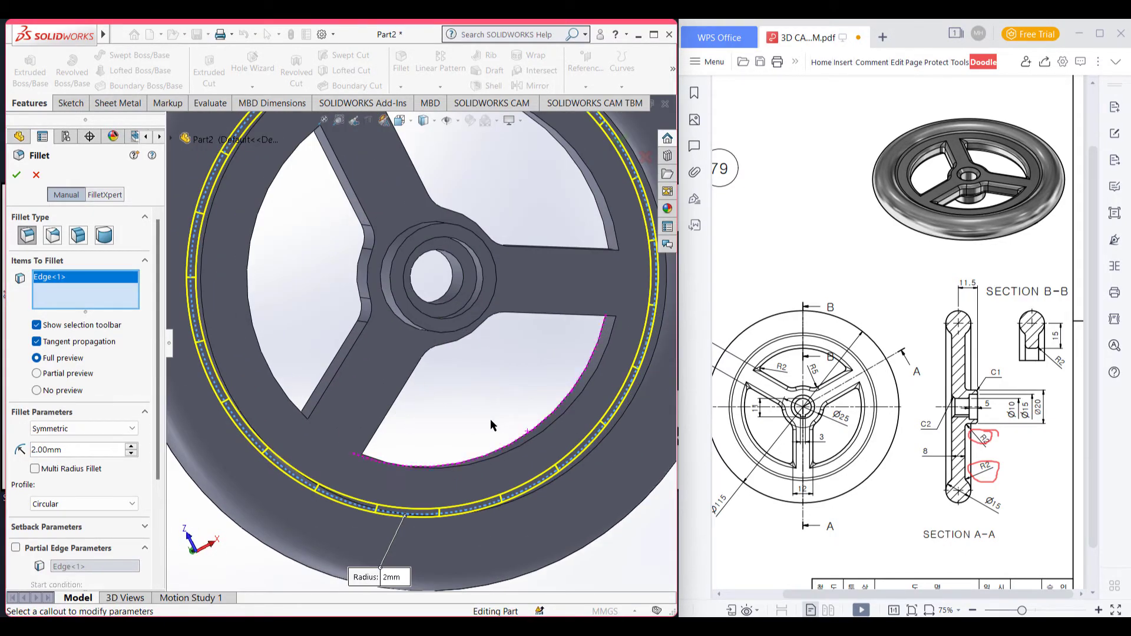
middle_drag(490, 419, 457, 324)
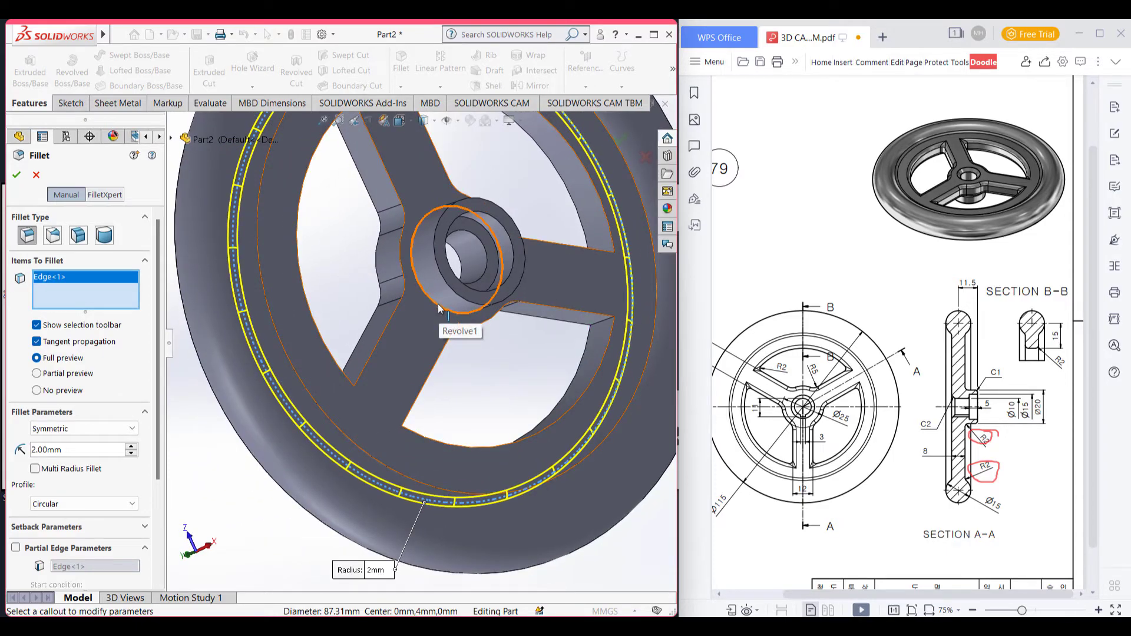
click(439, 307)
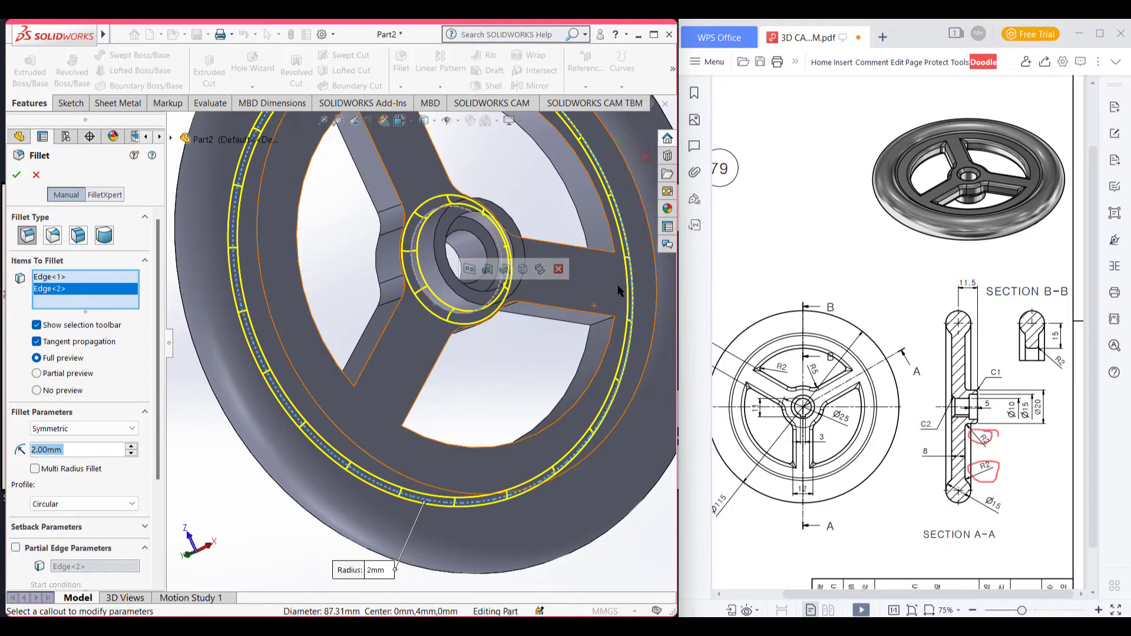
click(659, 287)
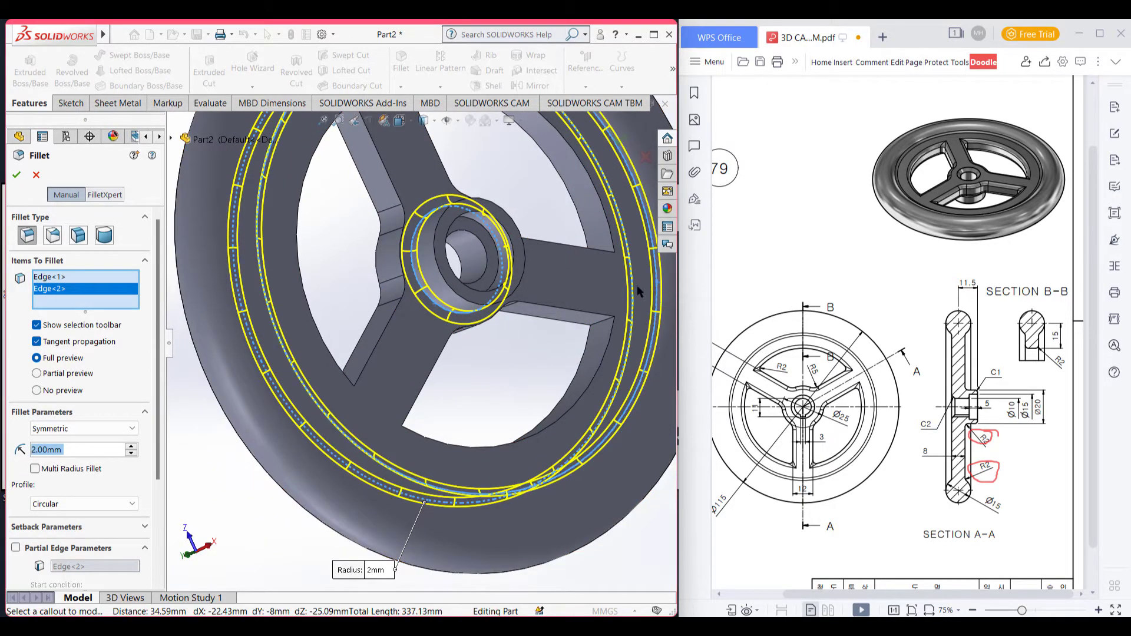
click(16, 175)
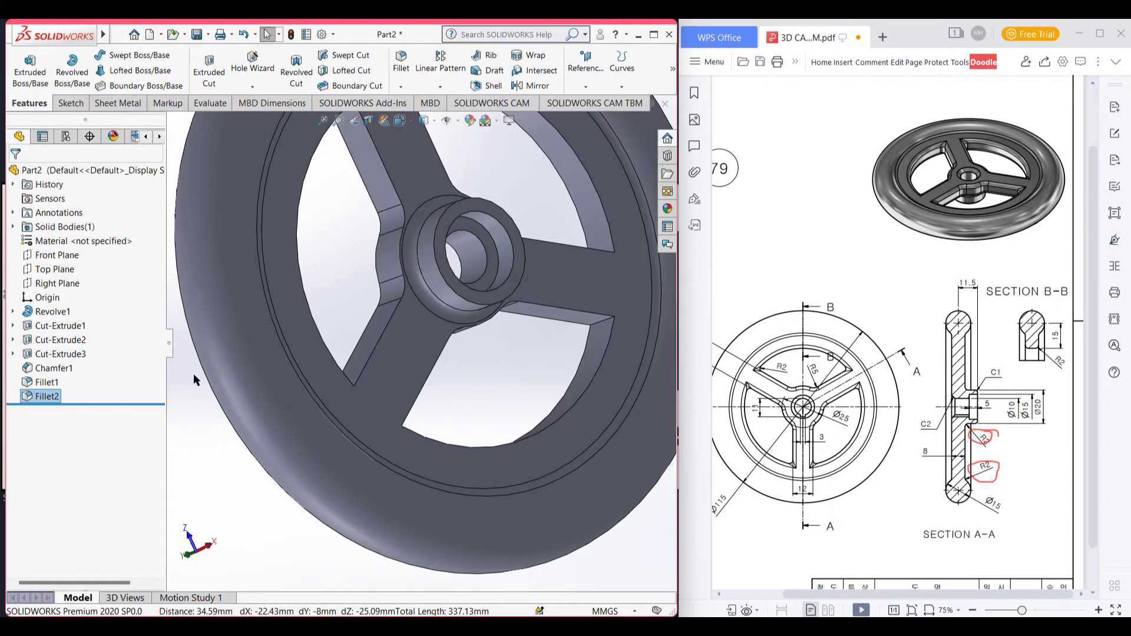
click(218, 501)
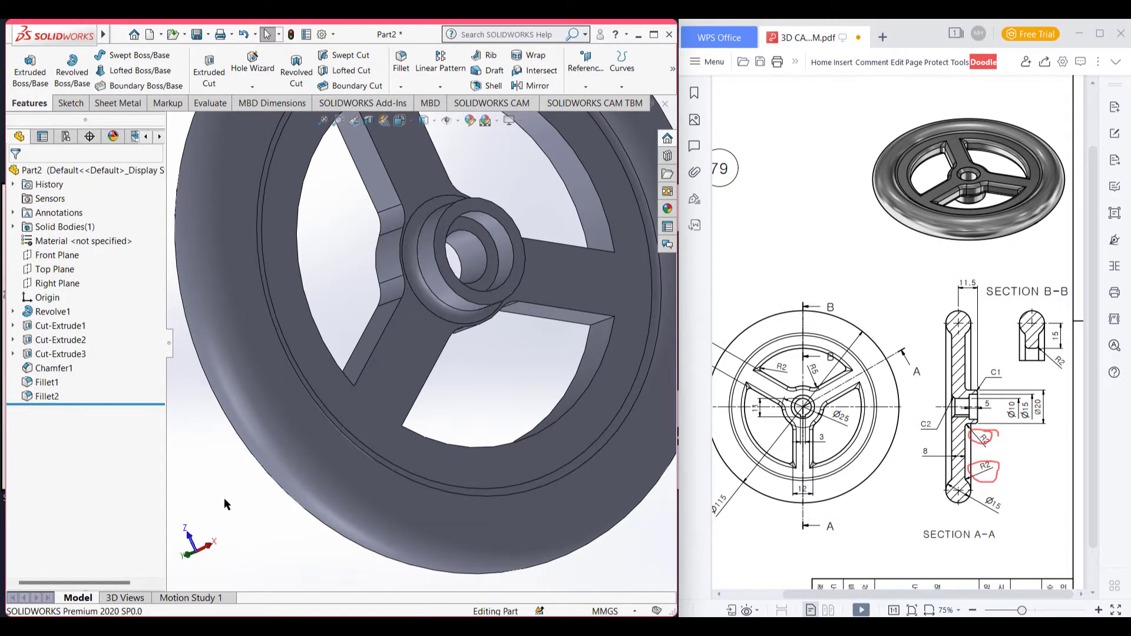
- Chamfer the outer edge of the hub boss's protruding end by 1 mm at 45 degrees, following the C1 callout
scroll(223, 498, up, 3)
middle_drag(224, 498, 270, 448)
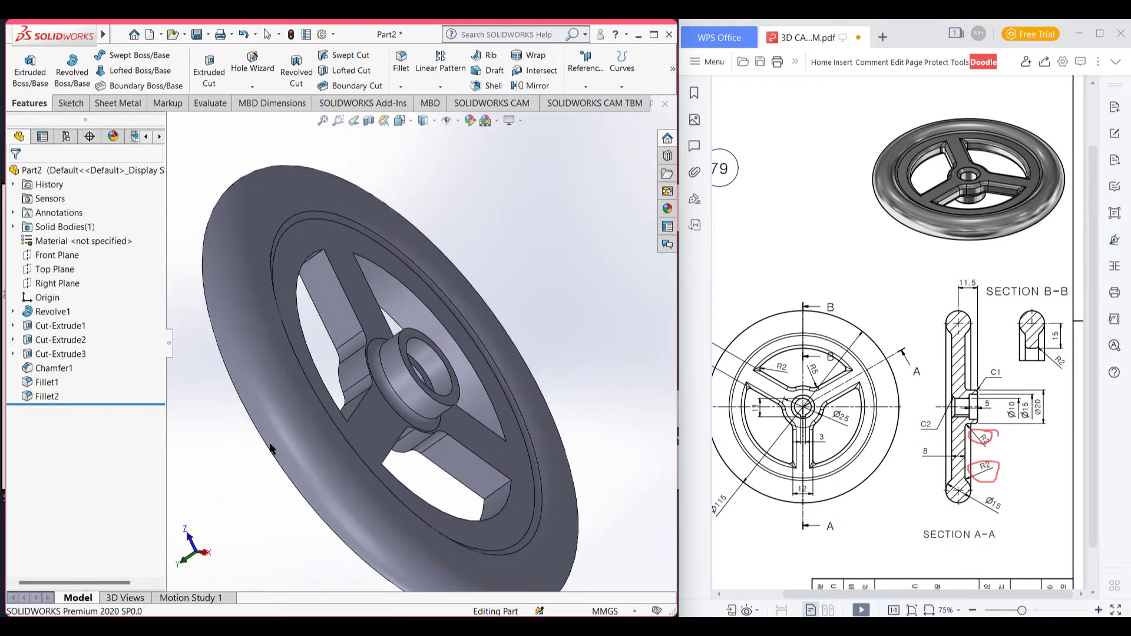
drag(1001, 361, 1000, 380)
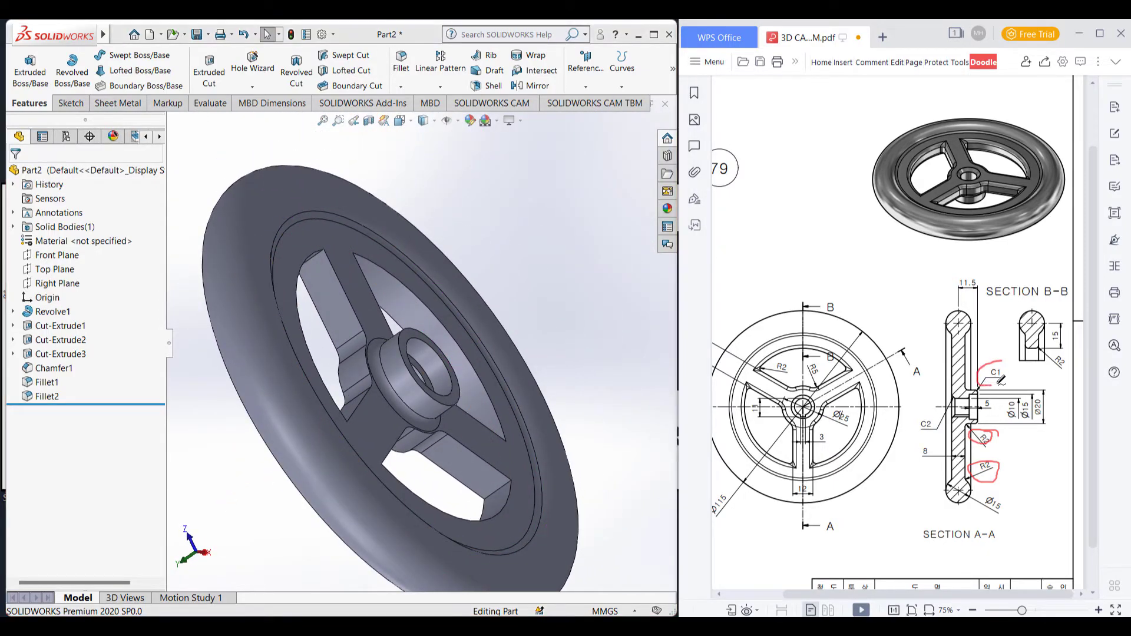
click(400, 90)
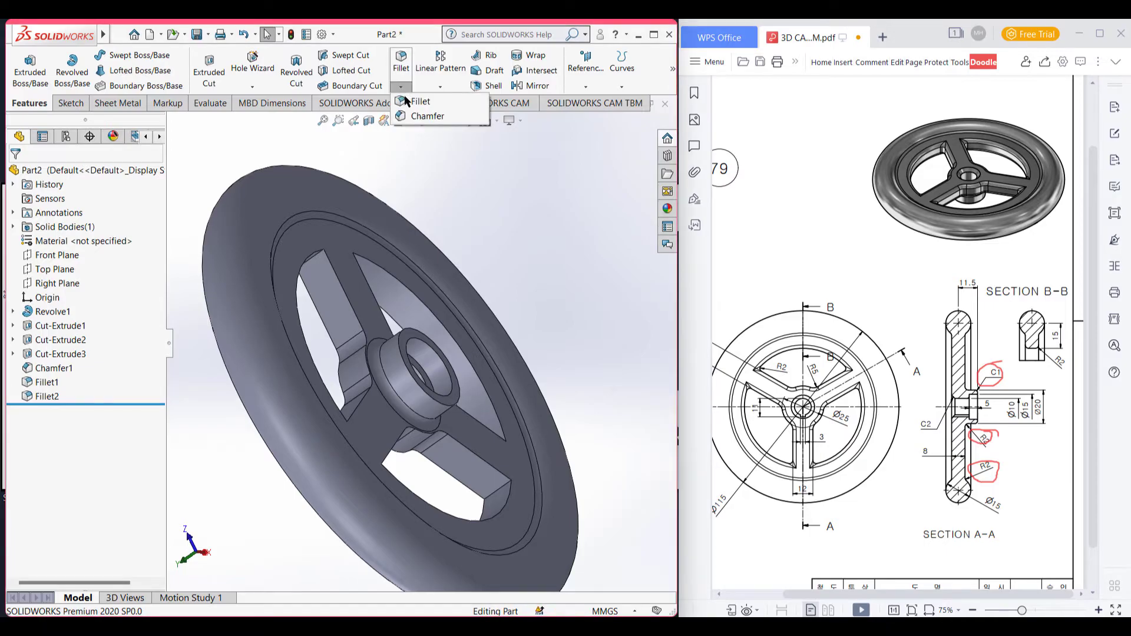
click(420, 119)
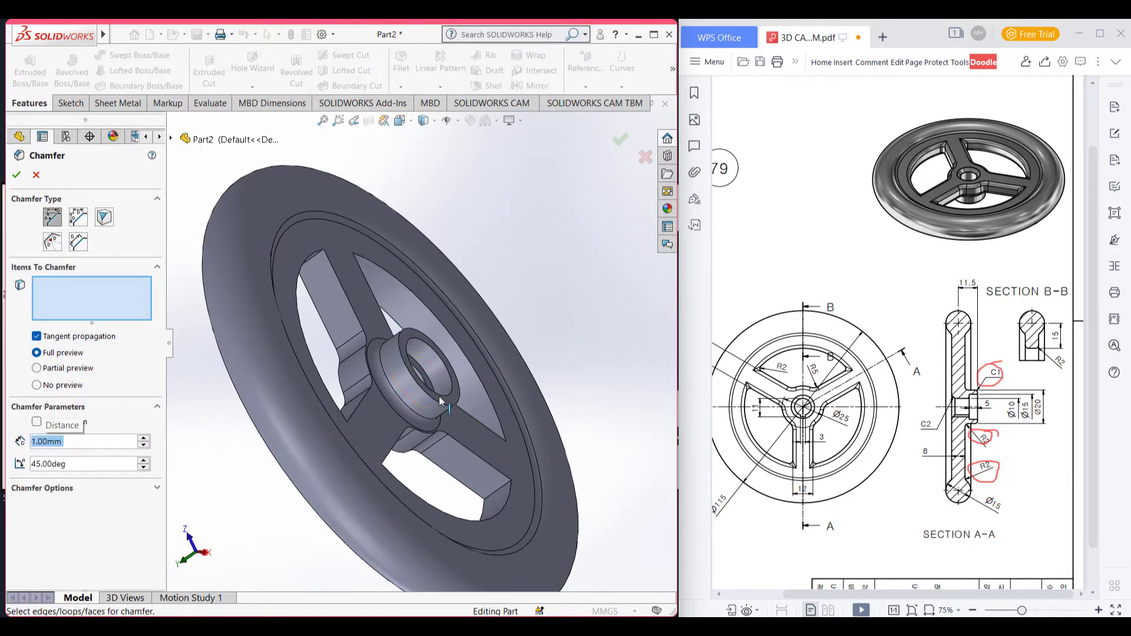
click(377, 386)
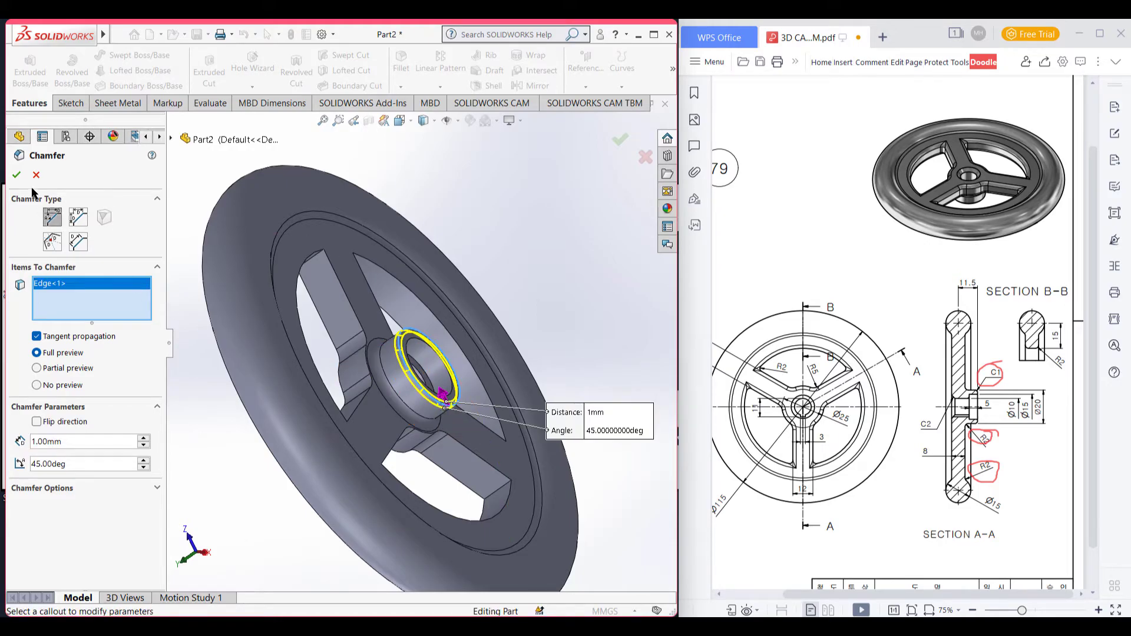
click(17, 176)
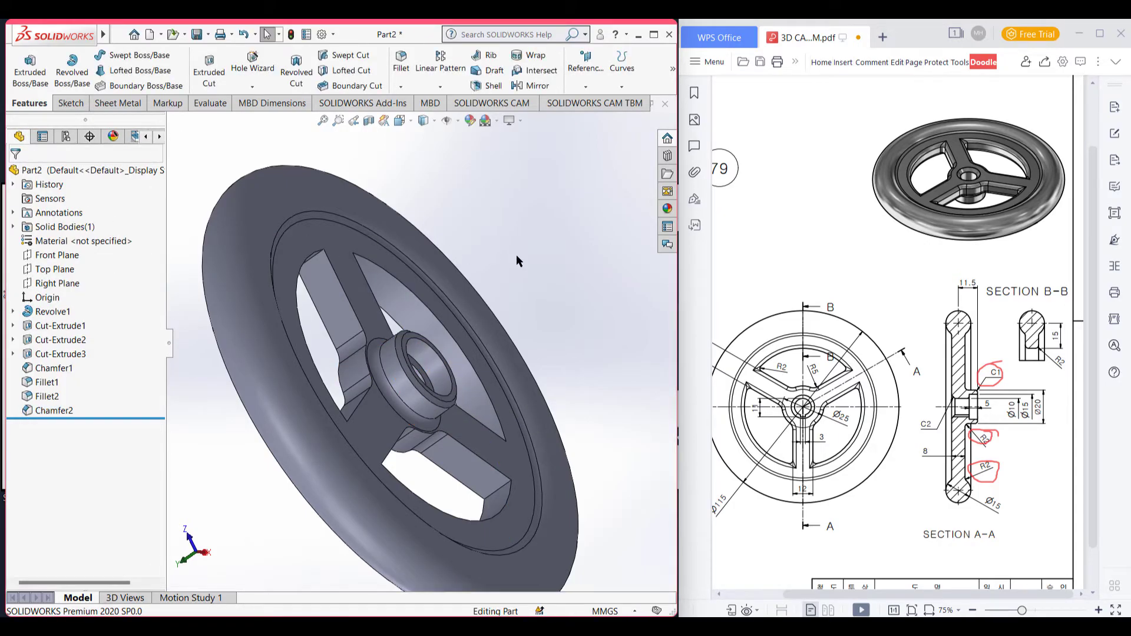
middle_drag(501, 279, 421, 376)
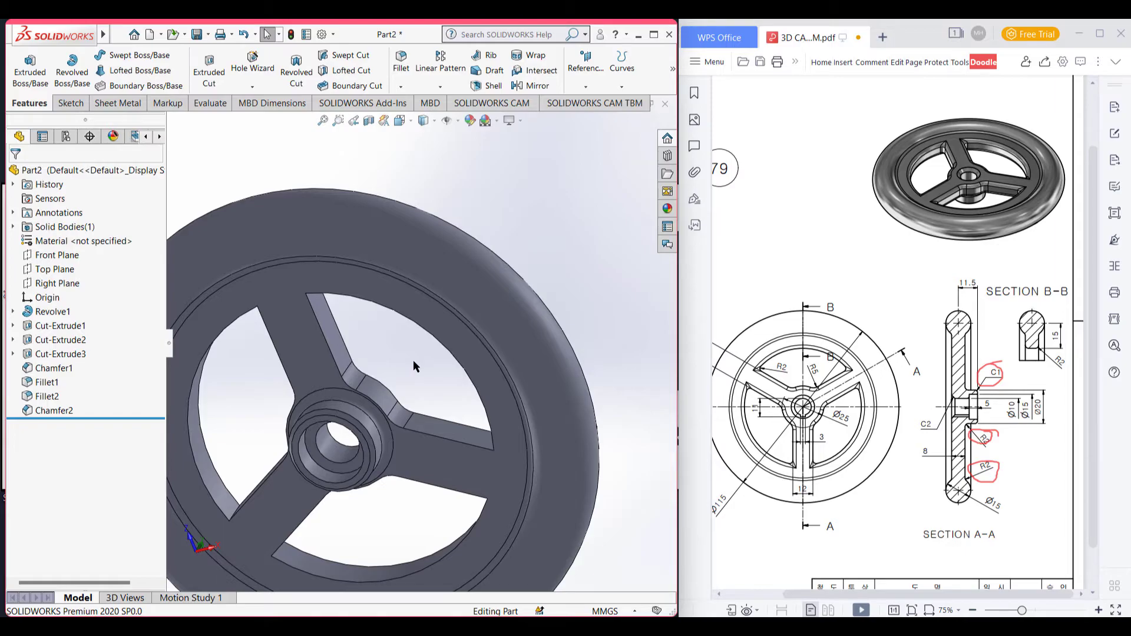
key(ctrl+7)
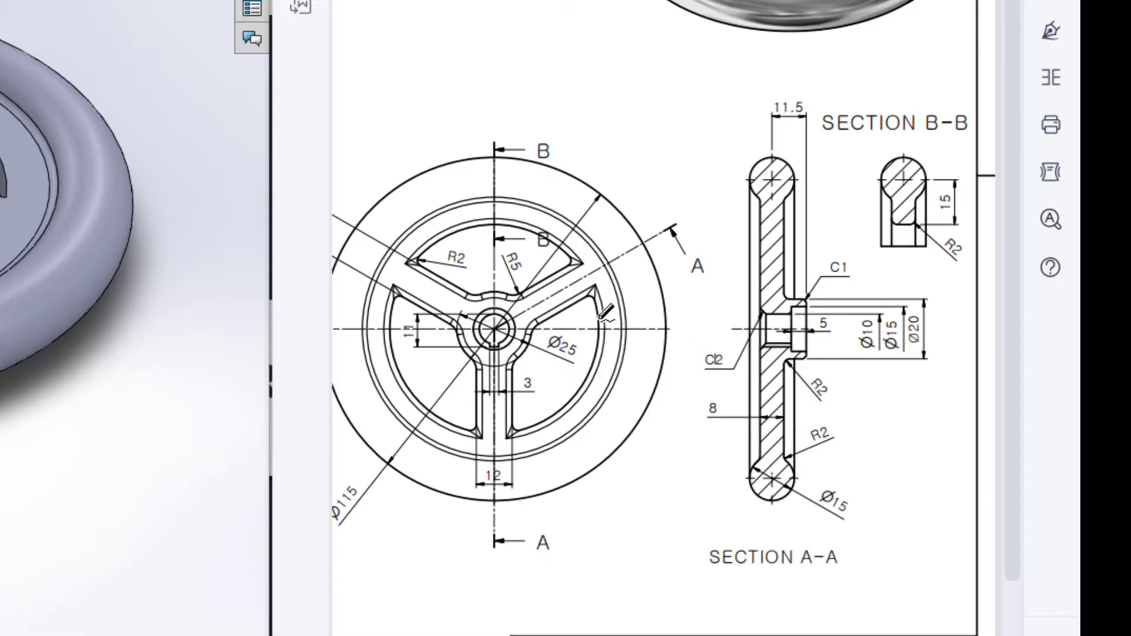
- Start a 2 mm radius fillet and select the edges outlining all three spoke openings on the web face opposite the hub boss
drag(598, 311, 591, 390)
mouse_move(592, 293)
mouse_down()
mouse_move(537, 323)
mouse_move(503, 368)
mouse_move(504, 427)
mouse_up()
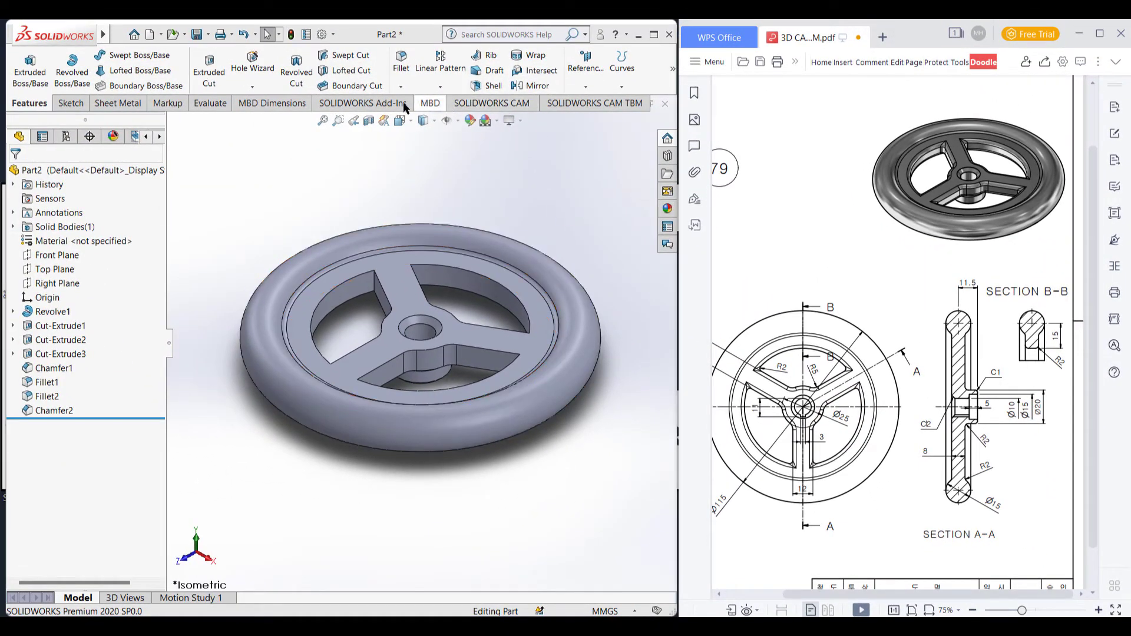
click(403, 69)
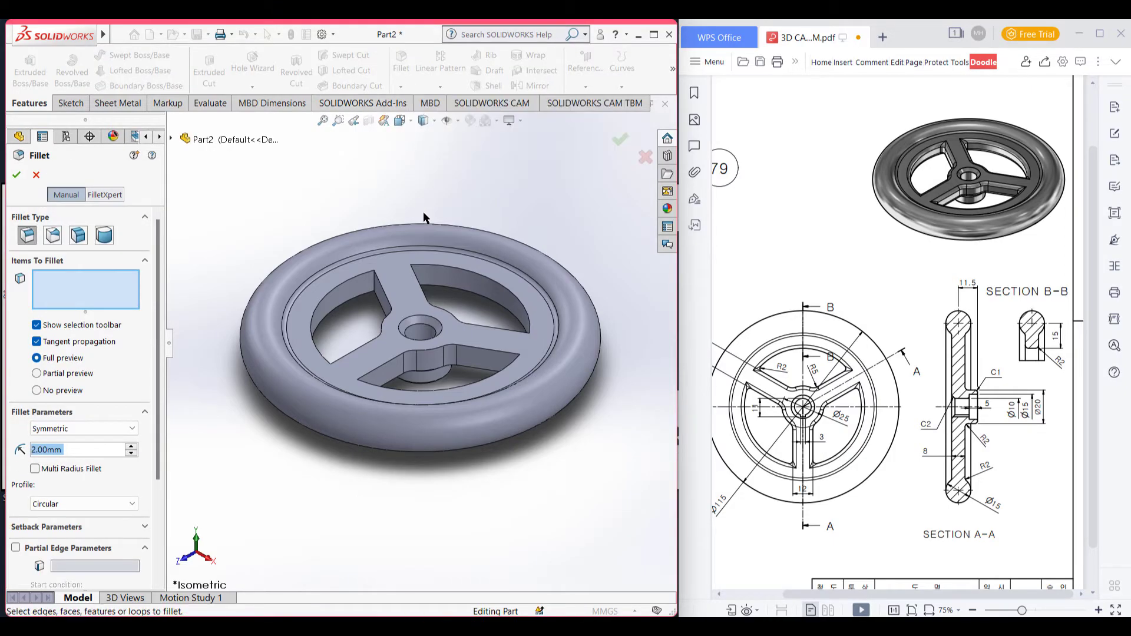
click(420, 284)
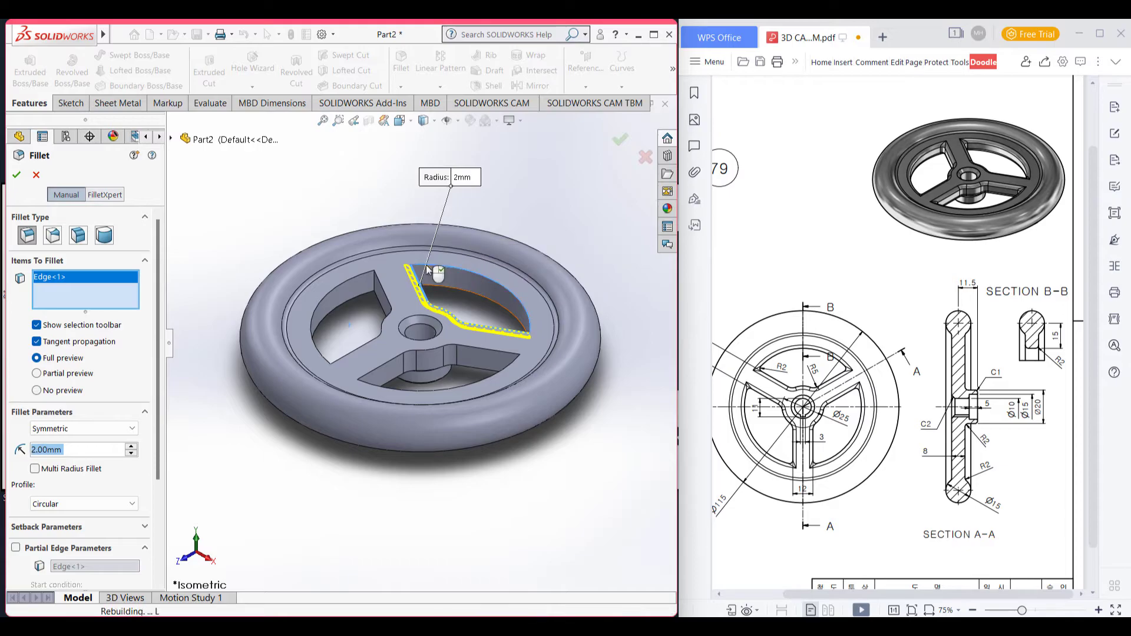
click(447, 264)
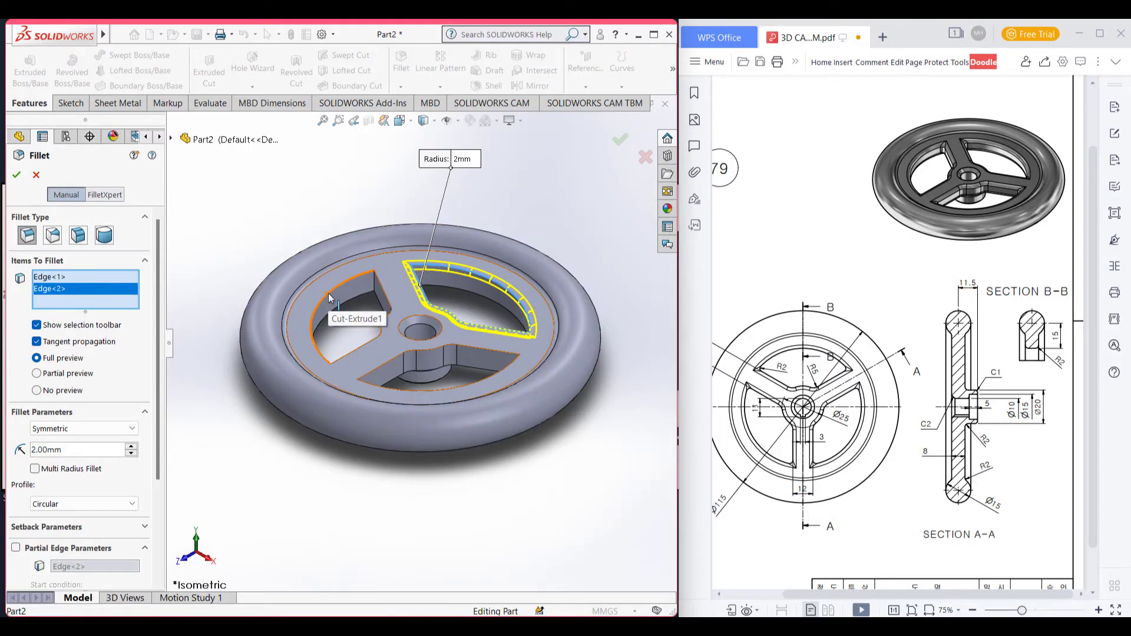
click(326, 295)
click(383, 296)
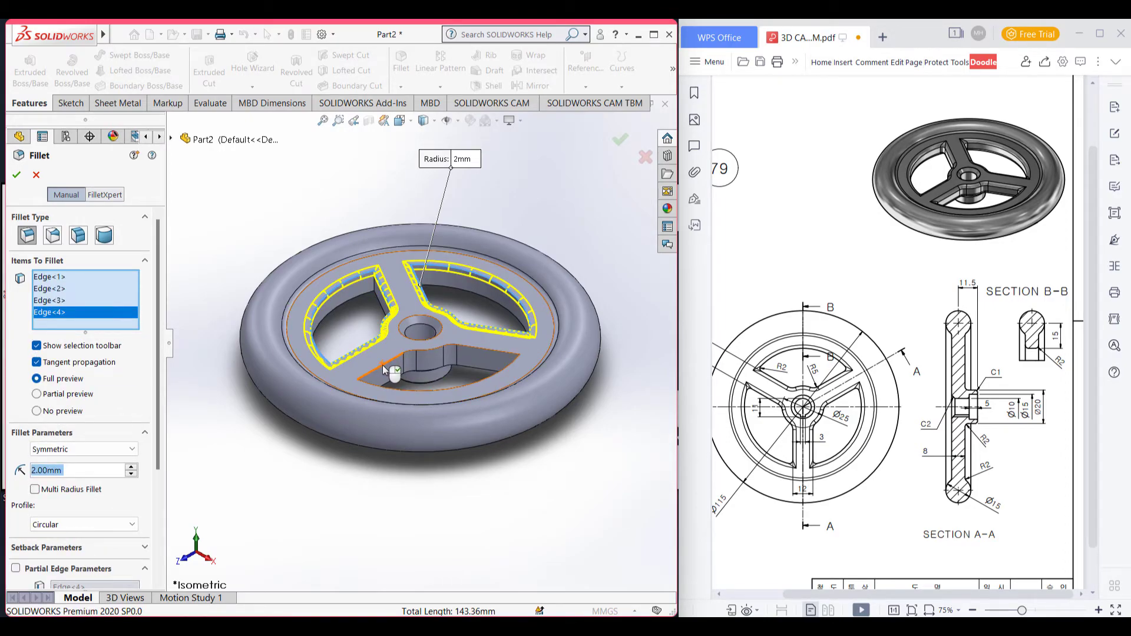
click(478, 352)
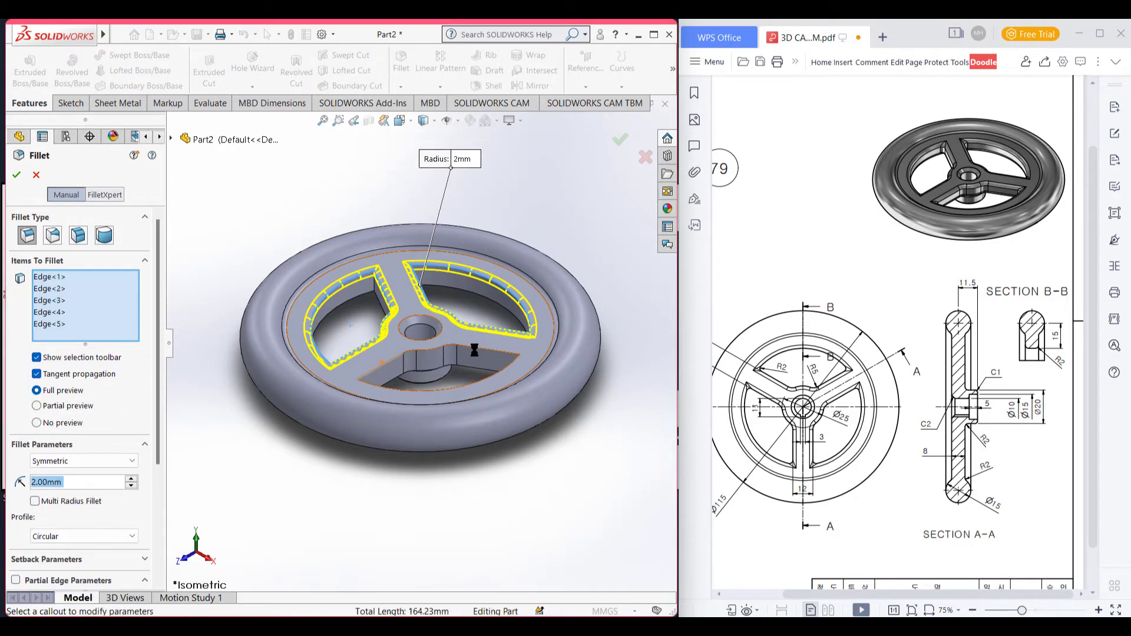
click(481, 379)
- Add the outline edges of two spoke openings on the hub-boss side of the web to the fillet
middle_drag(558, 488, 574, 172)
scroll(483, 303, down, 5)
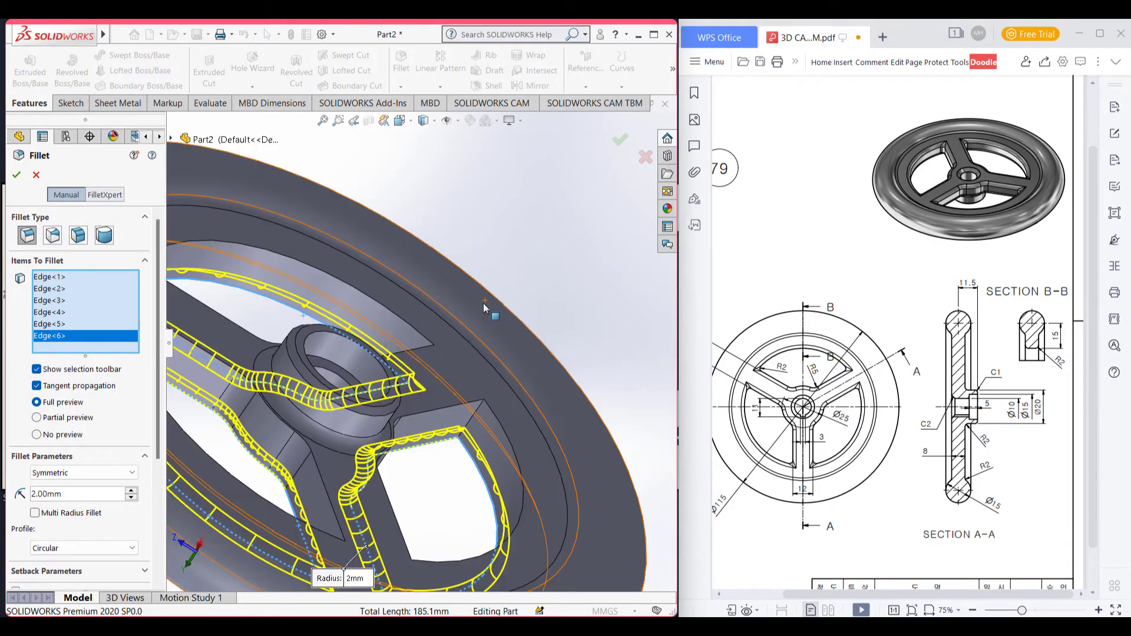
click(420, 351)
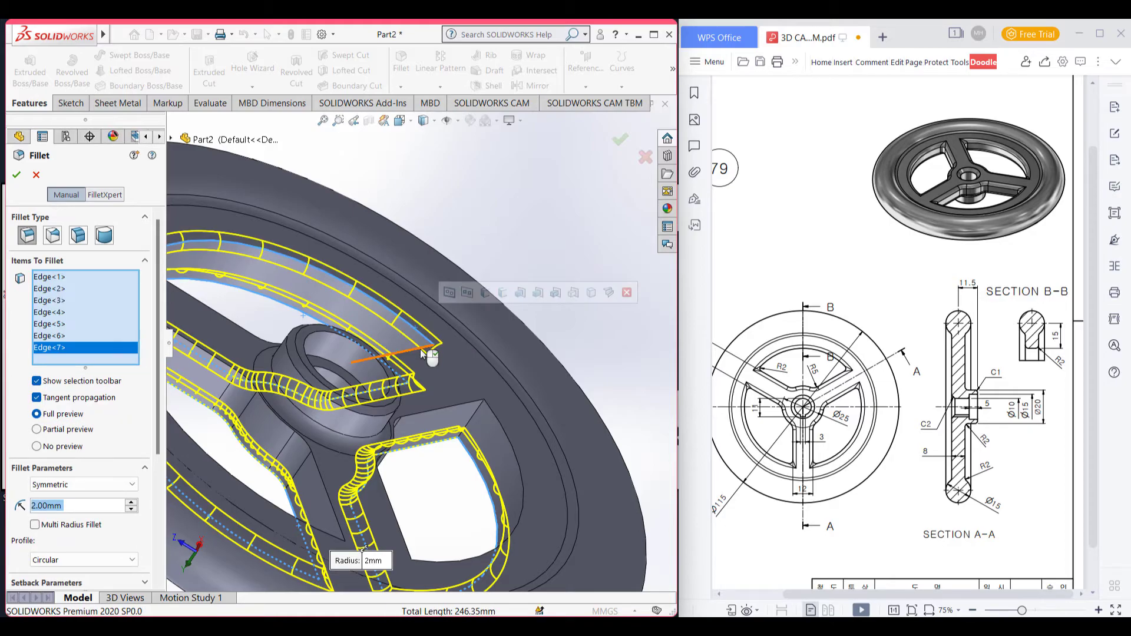
click(415, 349)
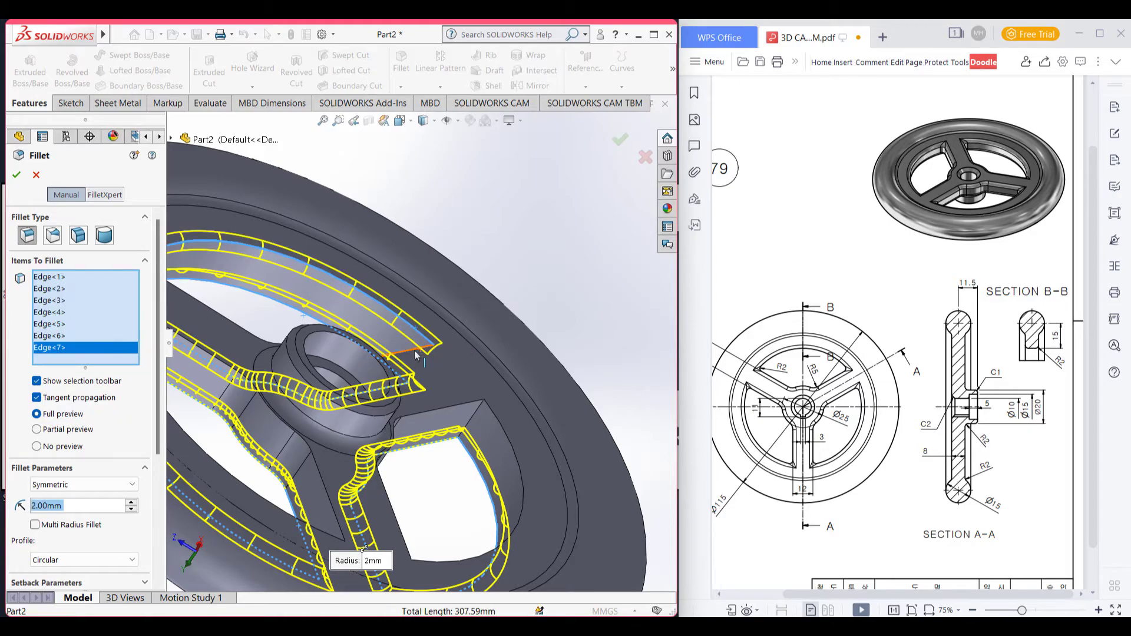
click(445, 407)
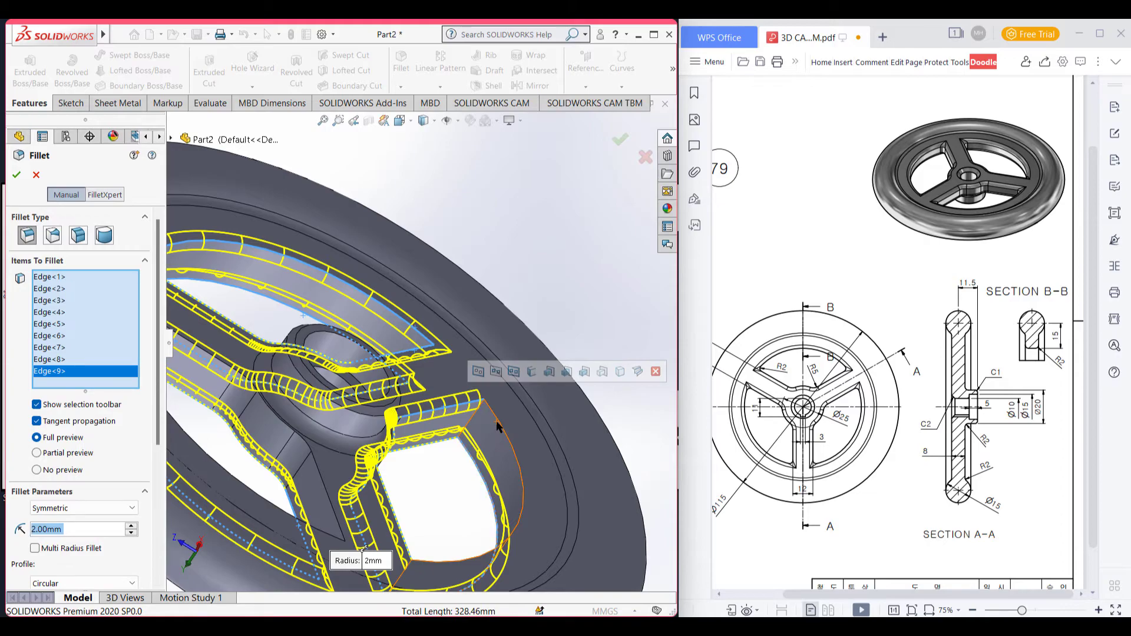
click(496, 426)
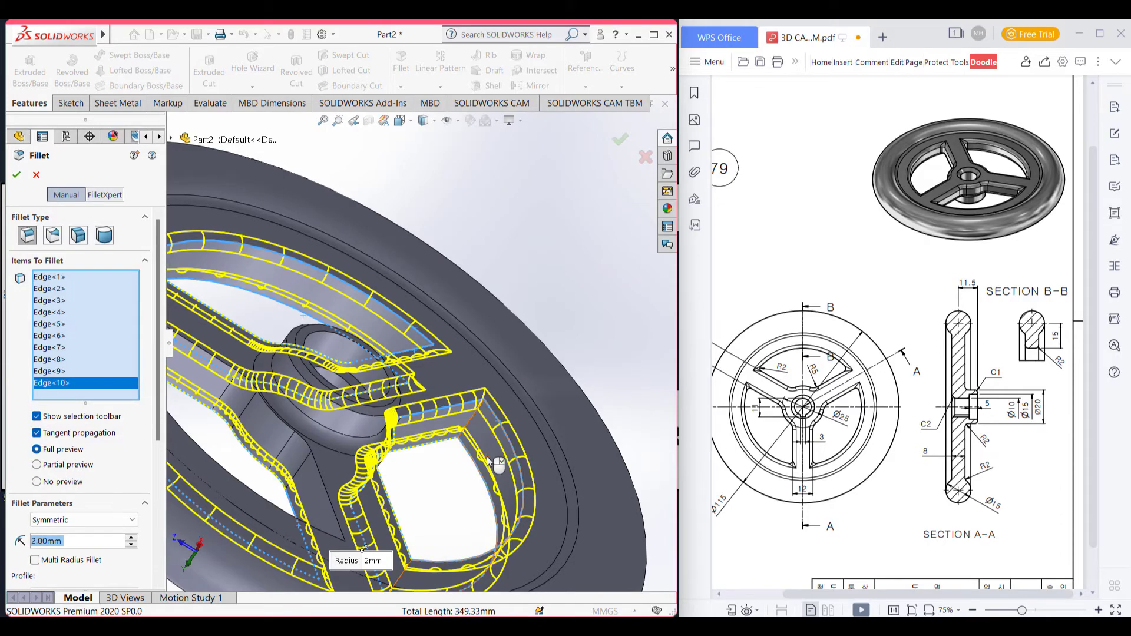
- Add the last opening's outline edges on the hub-boss side and apply the 2 mm fillet with full preview
scroll(453, 450, up, 4)
middle_drag(451, 450, 349, 462)
scroll(350, 463, down, 6)
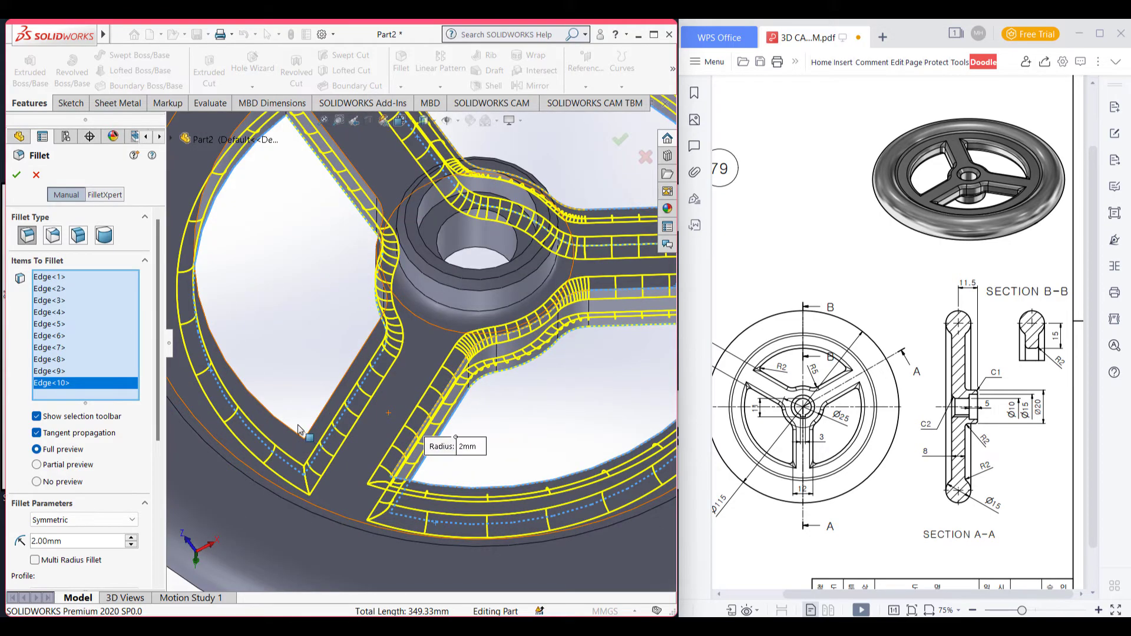
click(317, 419)
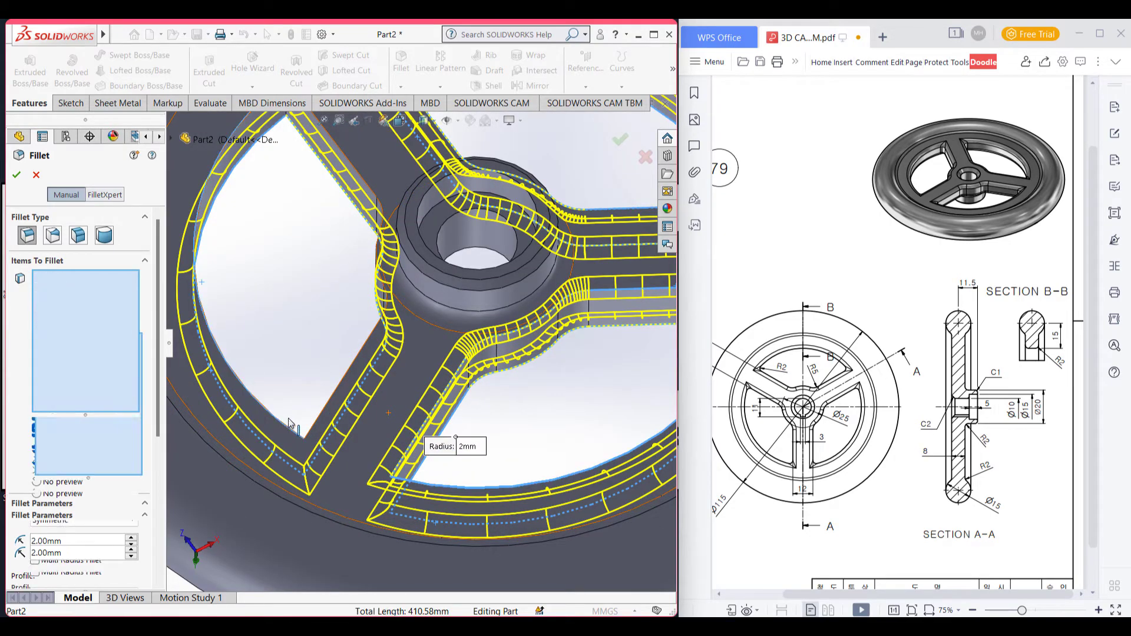
click(321, 423)
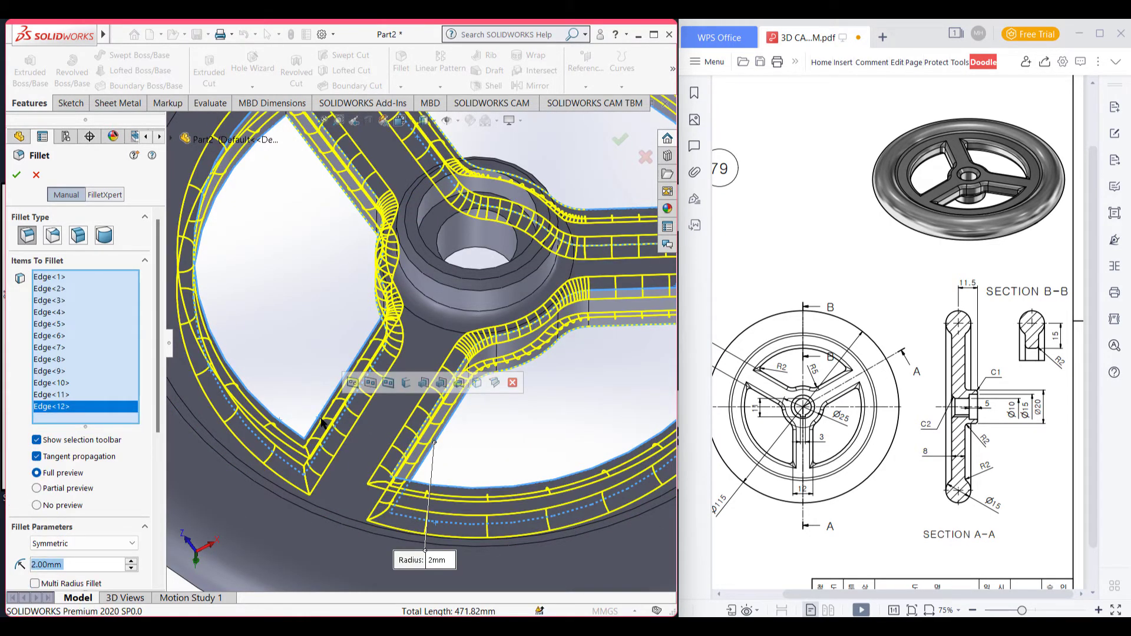
scroll(321, 375, up, 5)
middle_drag(275, 491, 283, 413)
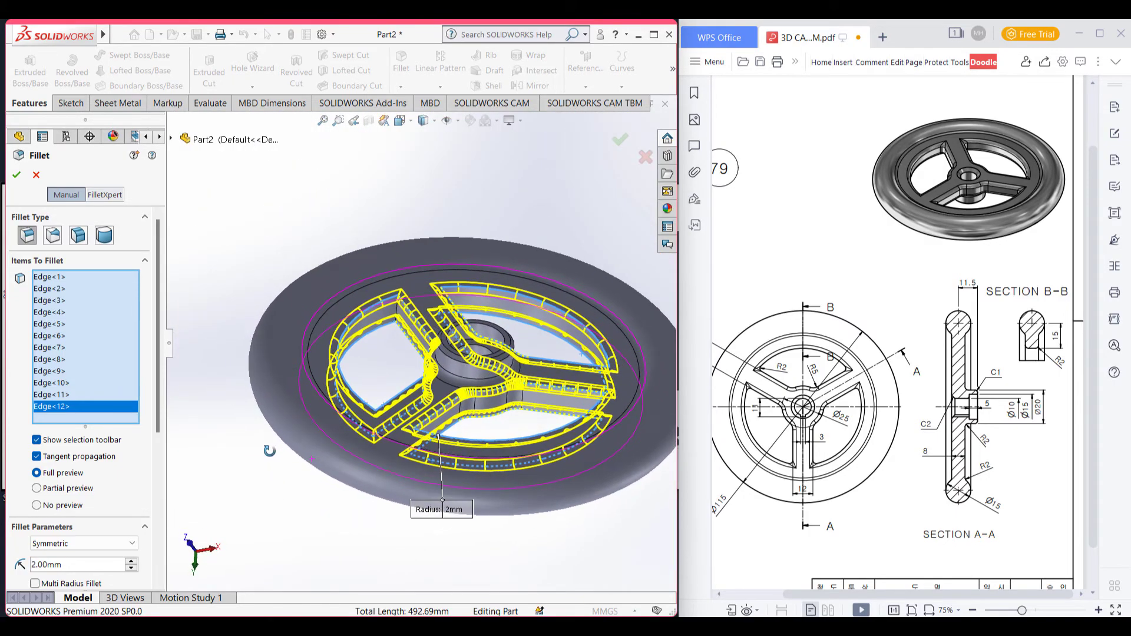
click(57, 489)
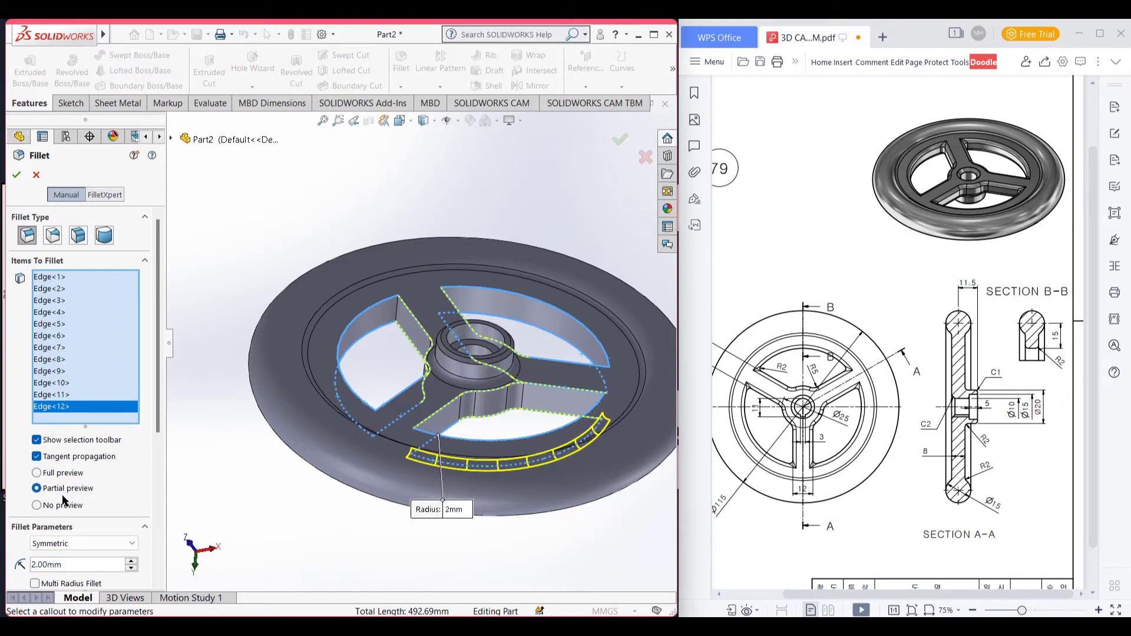
click(61, 505)
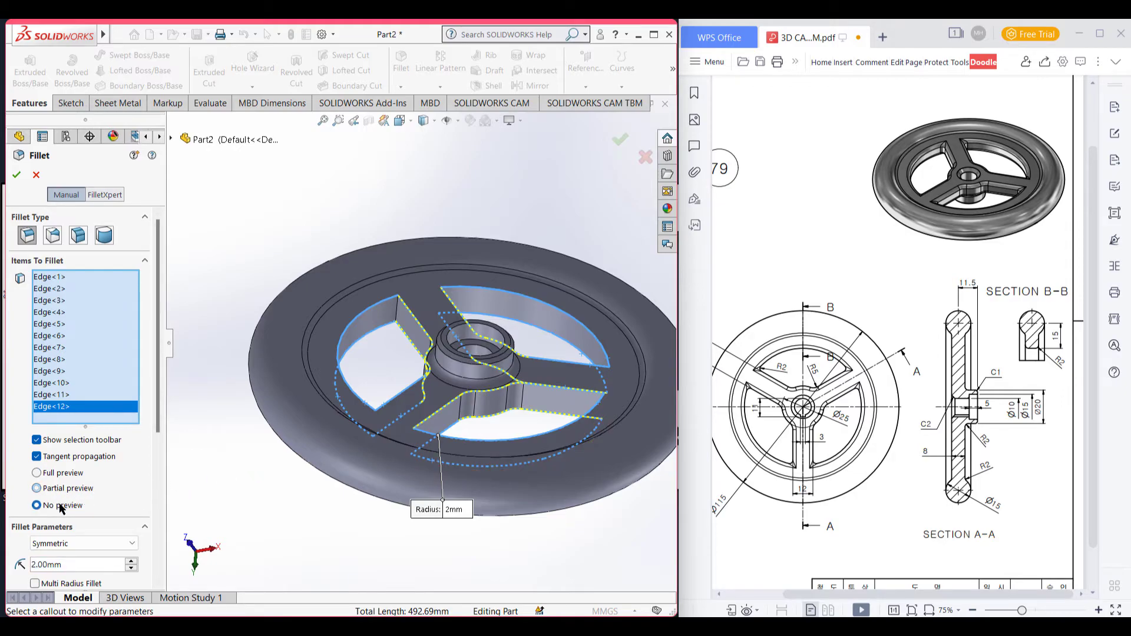
click(59, 489)
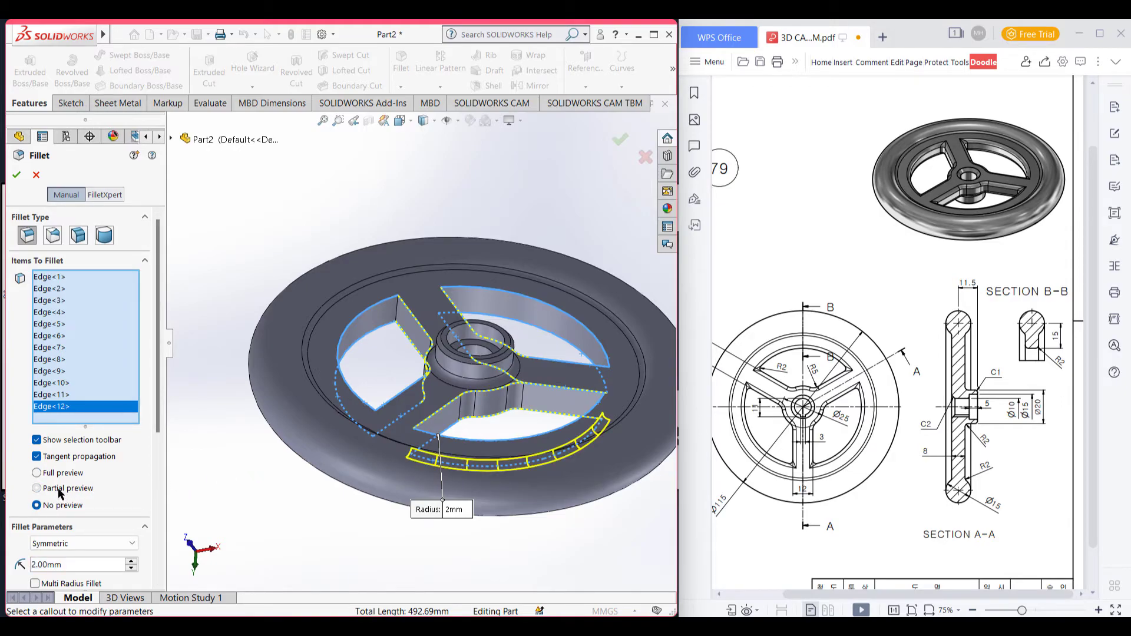
click(56, 474)
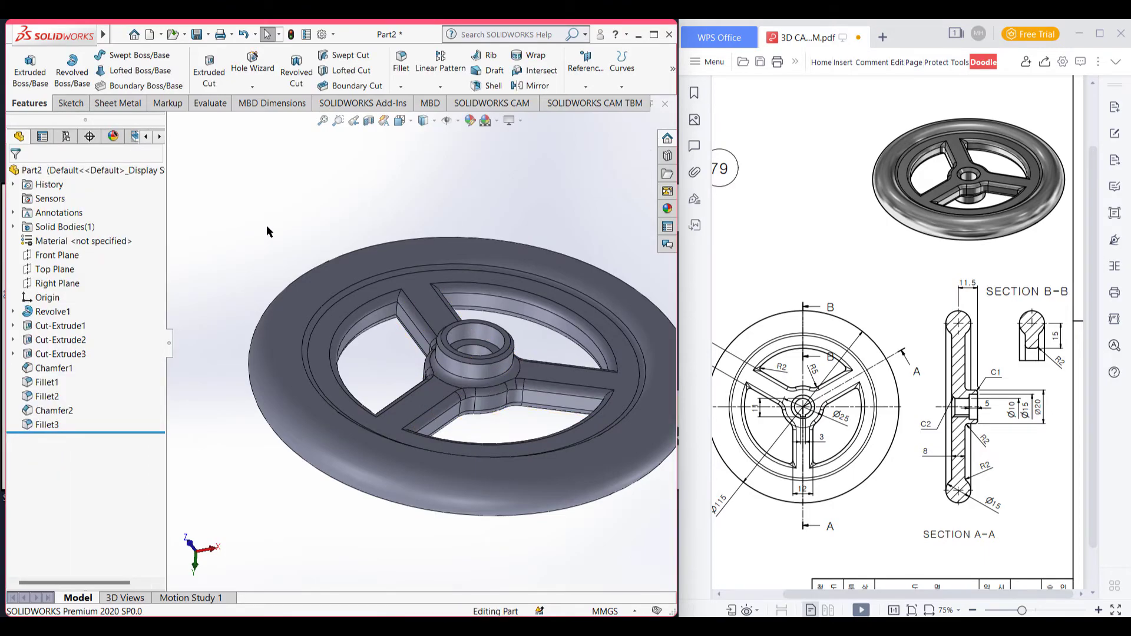
middle_drag(265, 251, 261, 219)
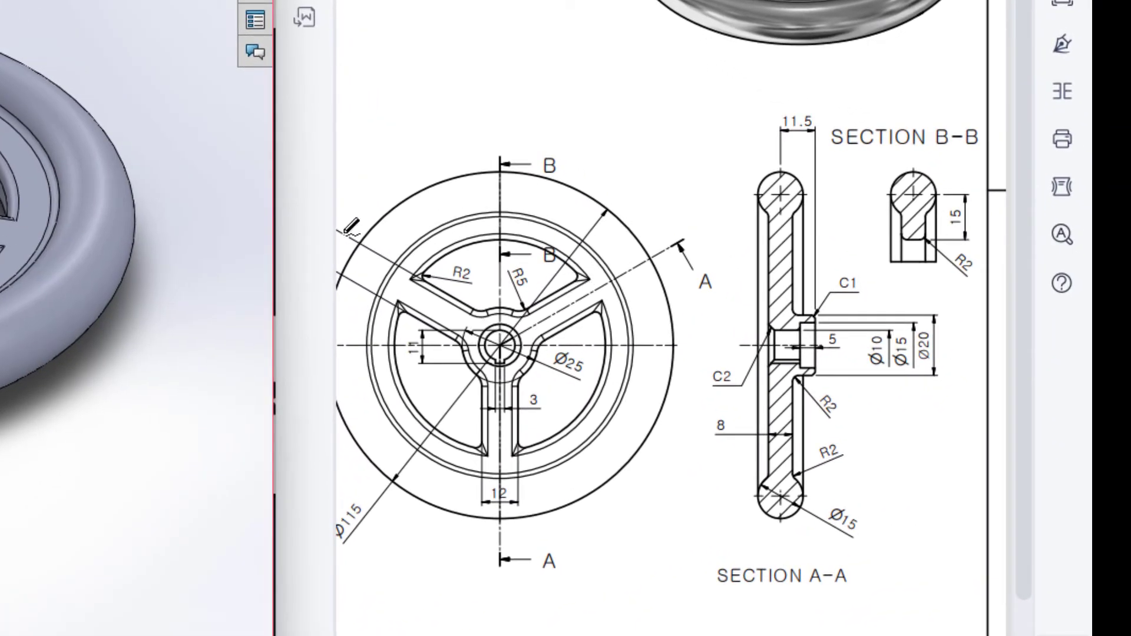
- Mark the R2 callout and the rim-side corners of the spoke openings on the drawing's front view
mouse_move(491, 272)
mouse_down()
mouse_move(425, 261)
mouse_move(463, 285)
mouse_move(447, 264)
mouse_move(400, 281)
mouse_move(434, 276)
mouse_up()
mouse_move(562, 283)
mouse_down()
mouse_move(607, 282)
mouse_move(589, 321)
mouse_up()
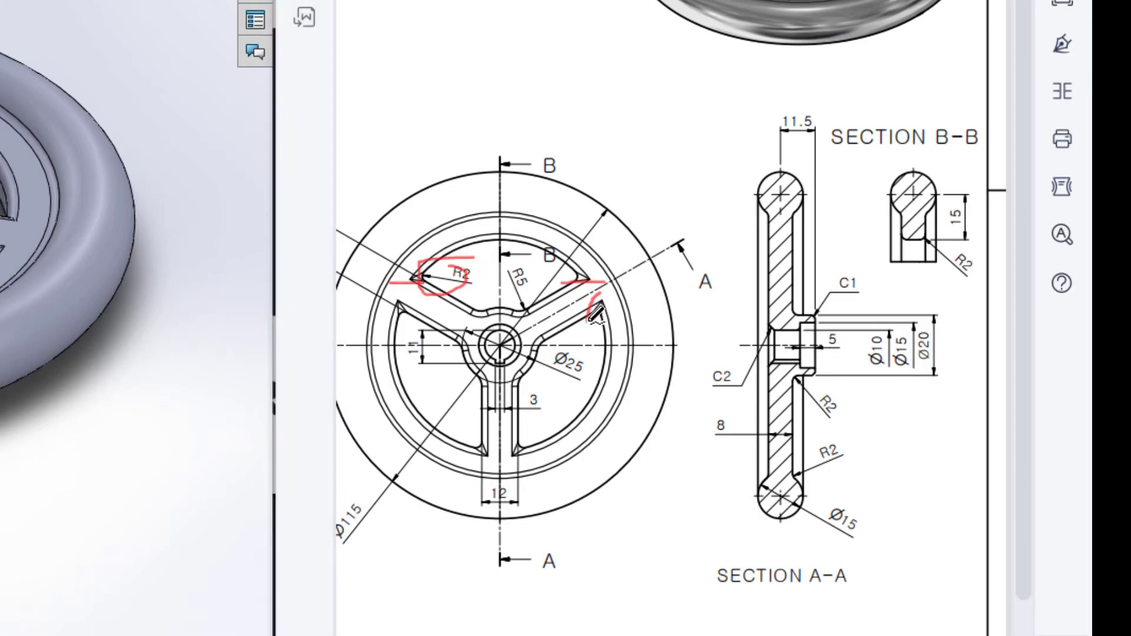
mouse_move(525, 441)
mouse_down()
mouse_move(516, 457)
mouse_move(489, 455)
mouse_up()
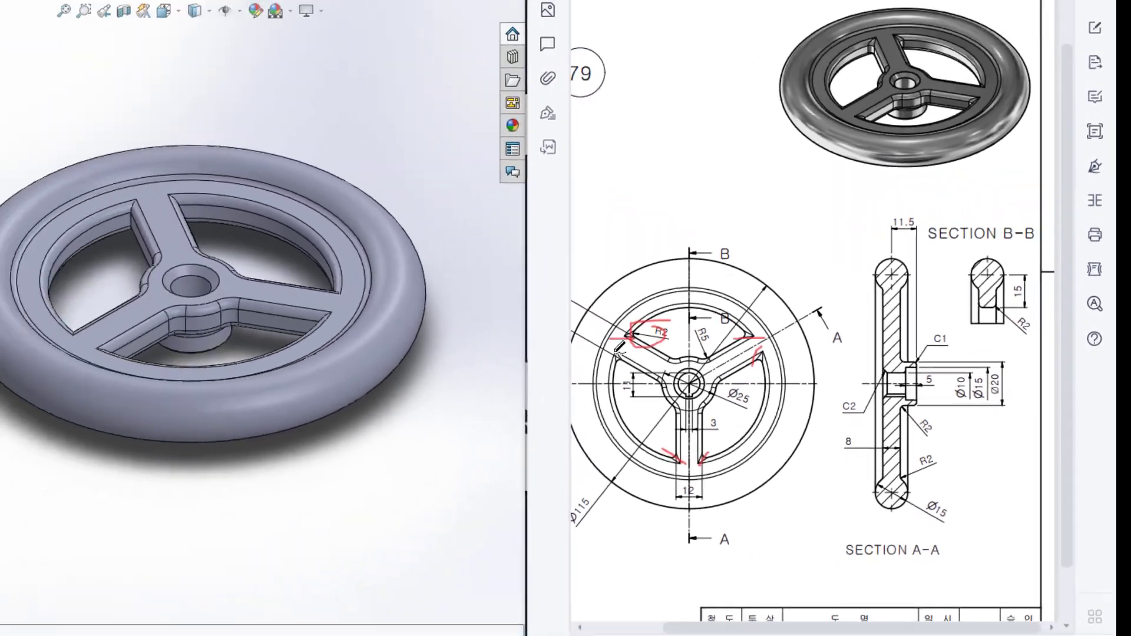
drag(396, 298, 414, 315)
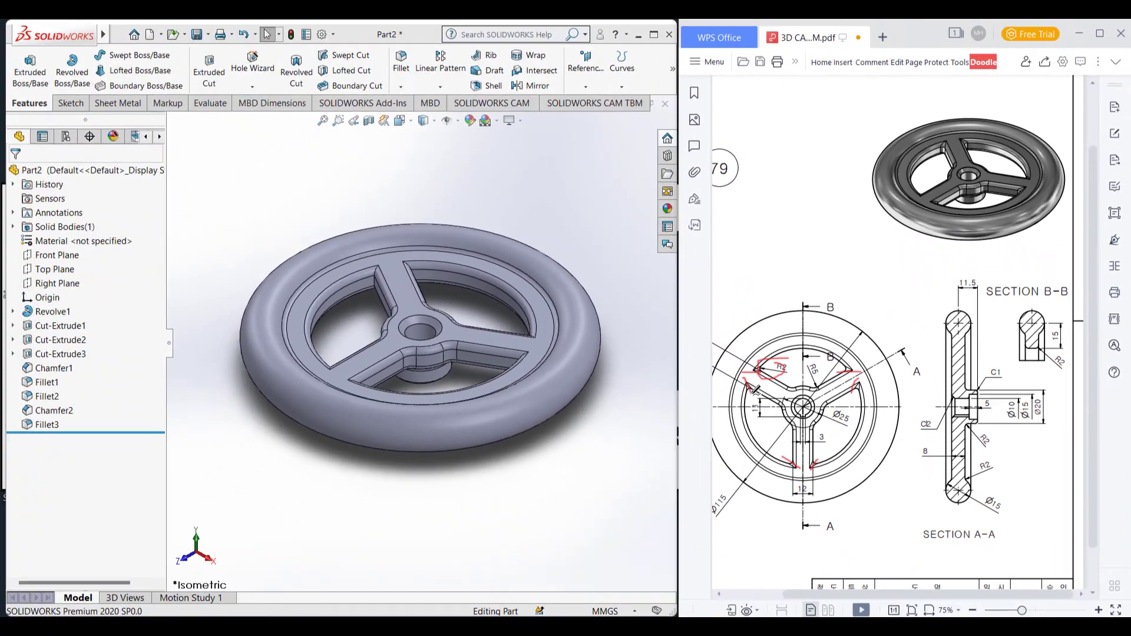
- Start another 2 mm radius fillet and select the two rim-side opening corner edges flanking one spoke
click(401, 63)
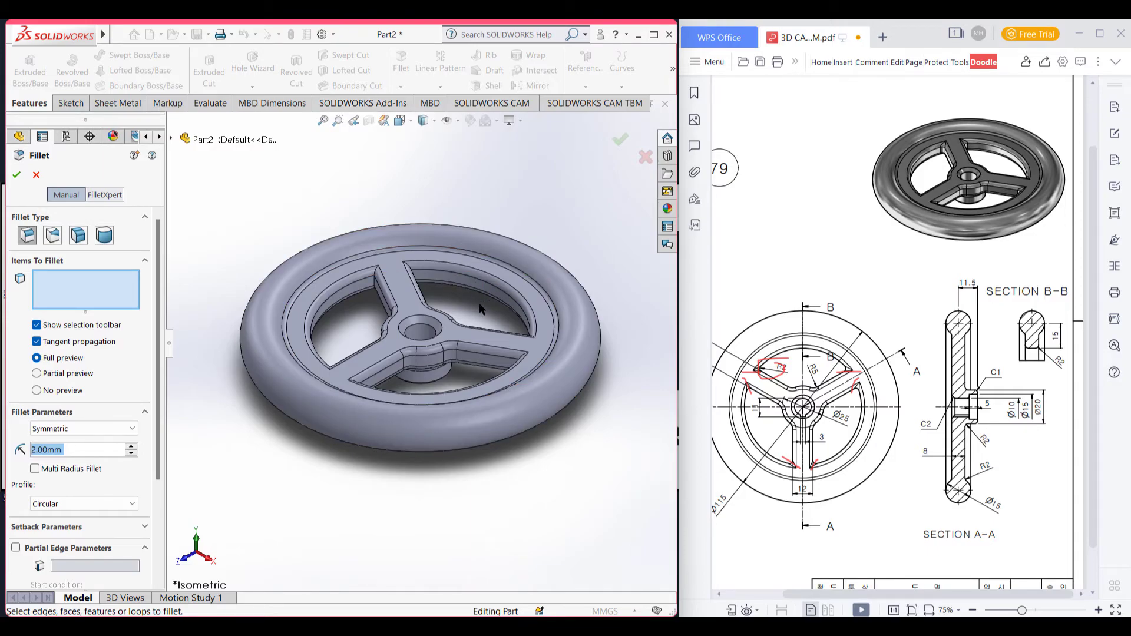
scroll(465, 307, down, 5)
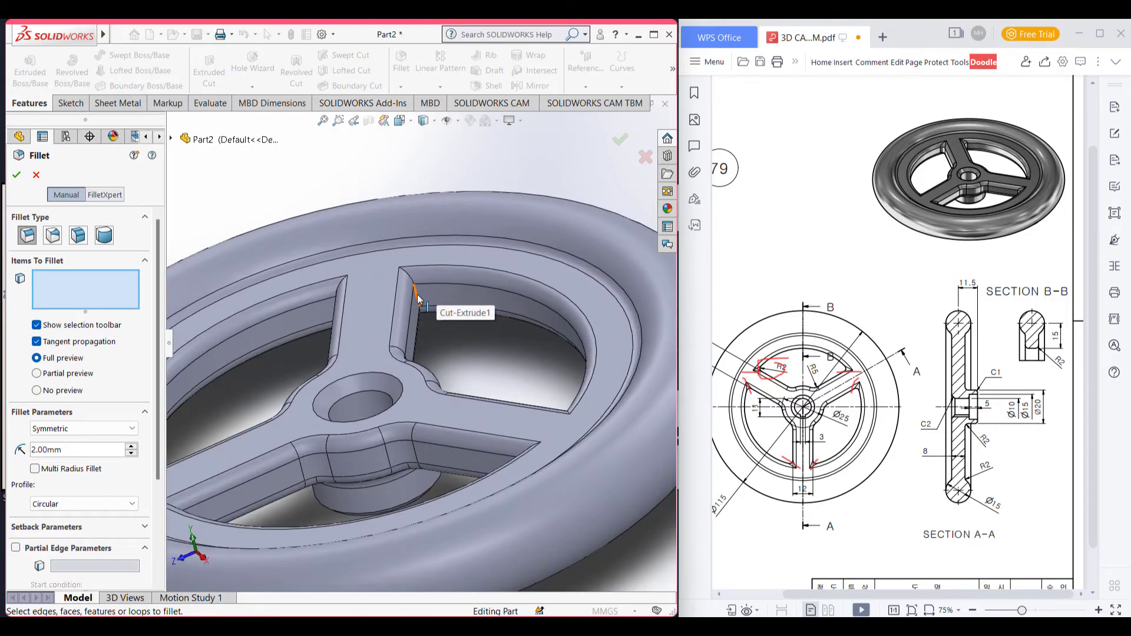
click(416, 295)
middle_drag(494, 346, 529, 357)
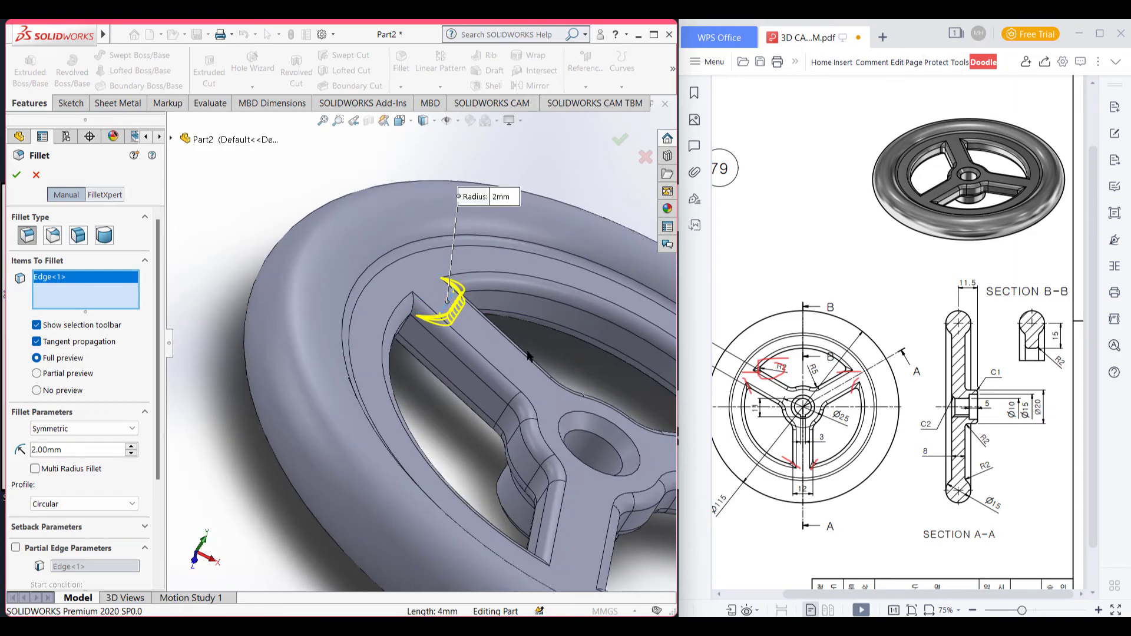
click(407, 344)
scroll(437, 366, up, 3)
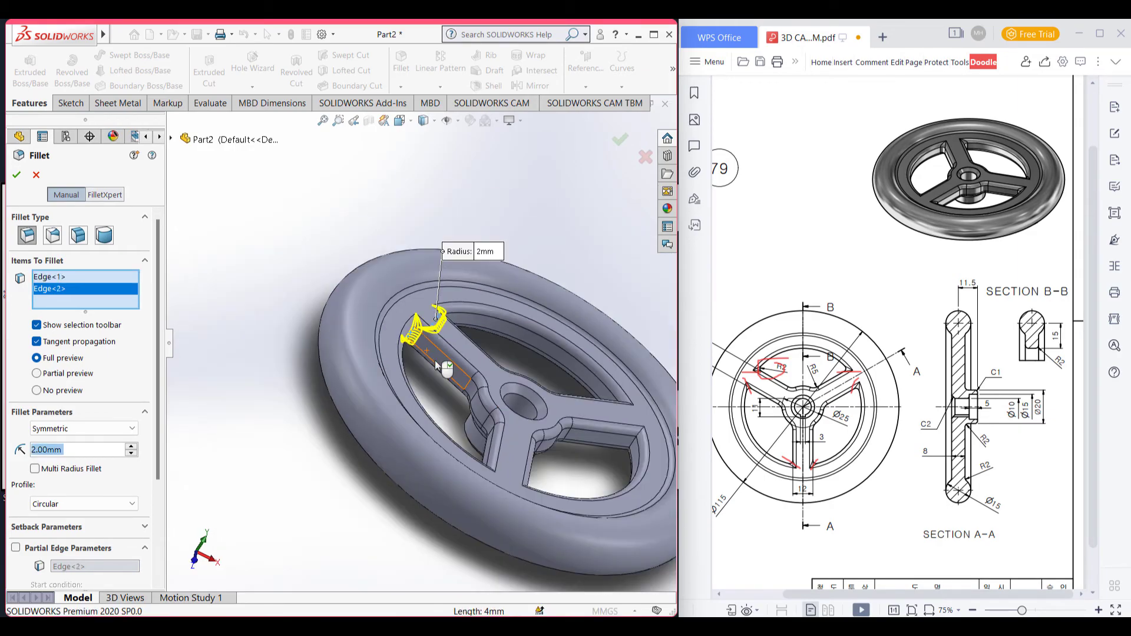
- Add the two rim-side opening corner edges flanking the second spoke to the fillet
middle_drag(514, 330, 406, 473)
scroll(368, 379, down, 5)
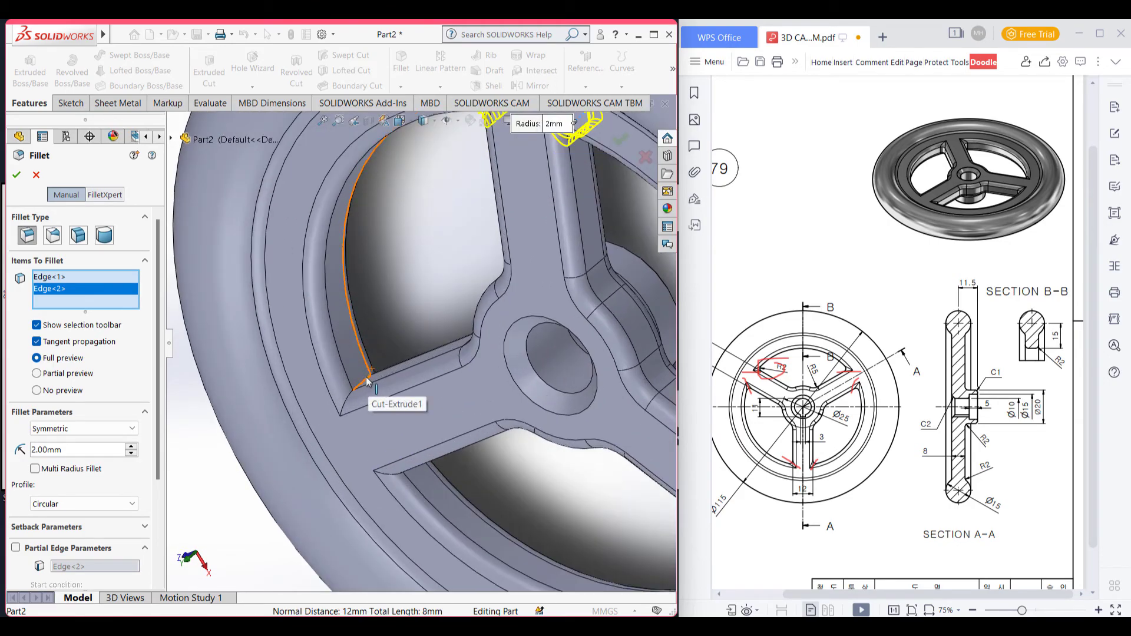
click(366, 381)
scroll(411, 404, up, 2)
middle_drag(479, 471, 462, 519)
click(462, 507)
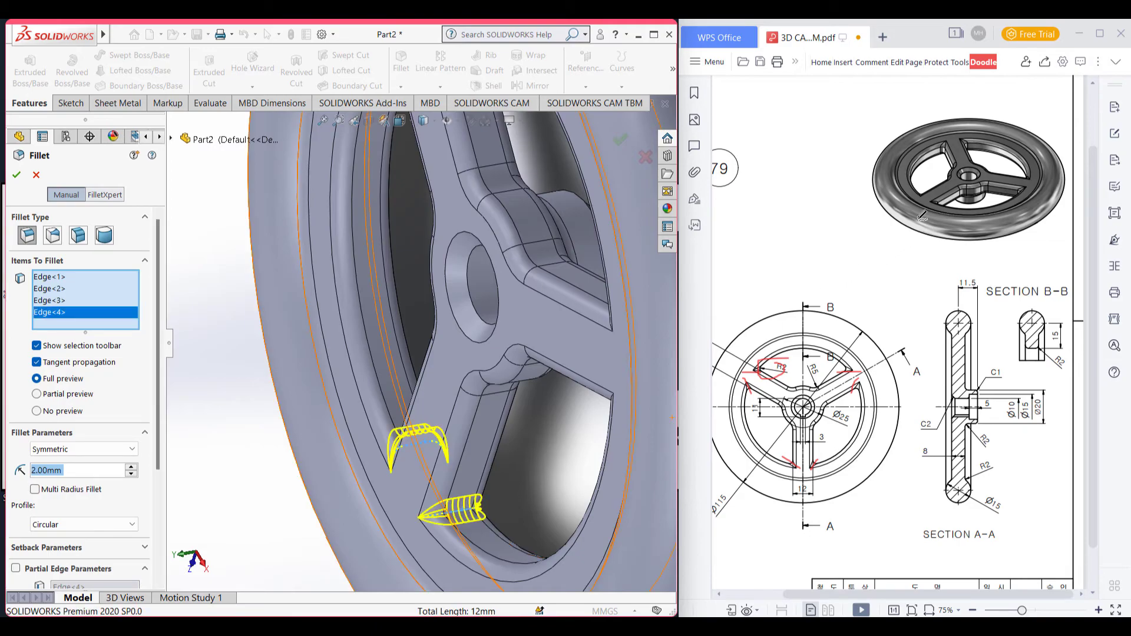
mouse_move(955, 144)
mouse_down()
mouse_move(939, 139)
mouse_move(957, 144)
mouse_up()
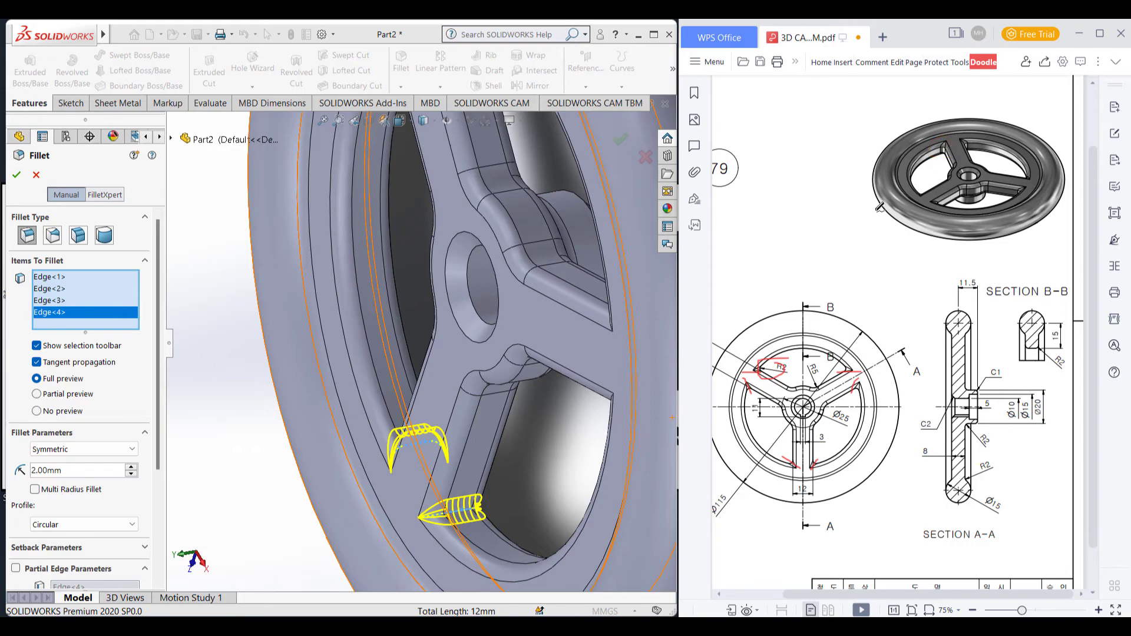
- Add the two rim-side corner edges flanking the third spoke and apply the 2 mm fillet to all six corners
middle_drag(566, 436, 577, 377)
scroll(548, 391, down, 4)
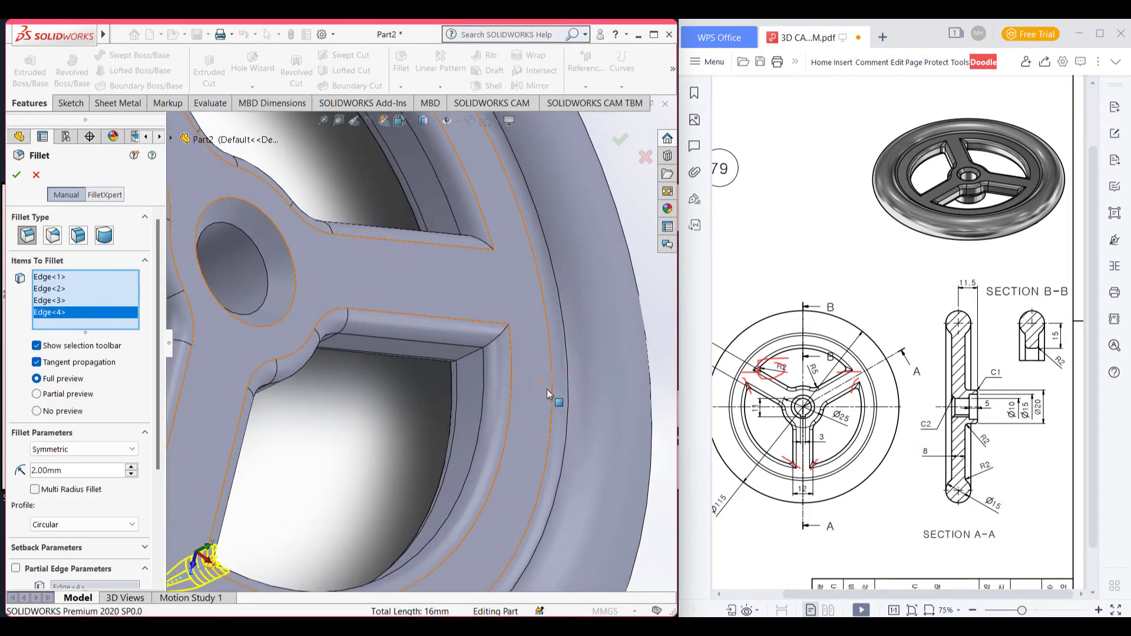
click(482, 354)
scroll(451, 219, up, 3)
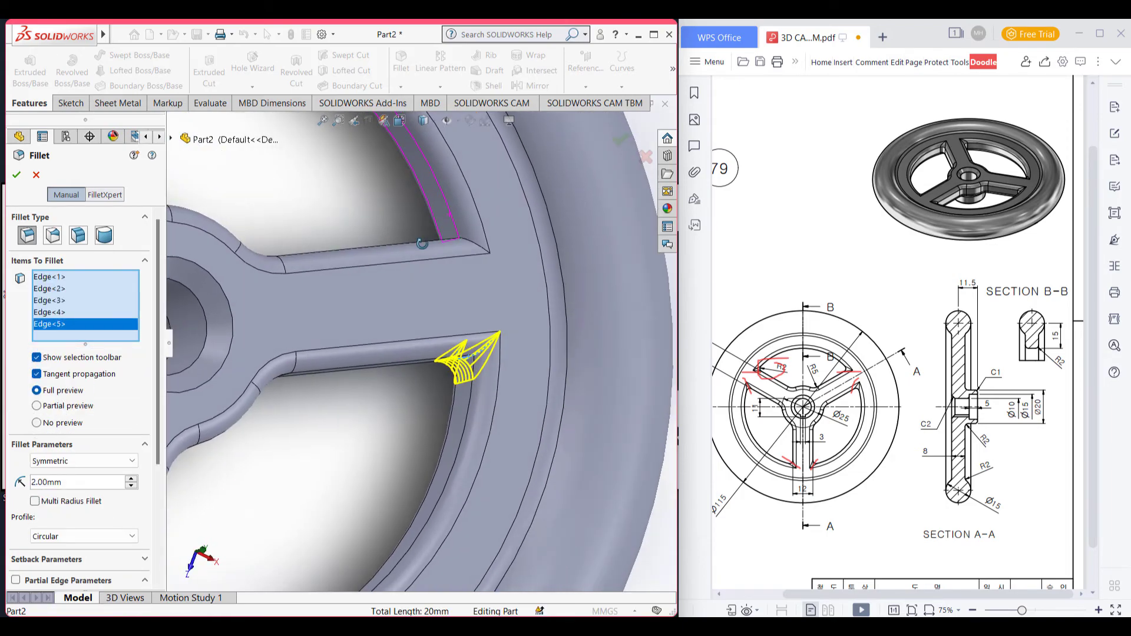
middle_drag(451, 219, 377, 178)
click(439, 237)
scroll(409, 176, up, 3)
scroll(377, 239, down, 2)
middle_drag(377, 239, 315, 209)
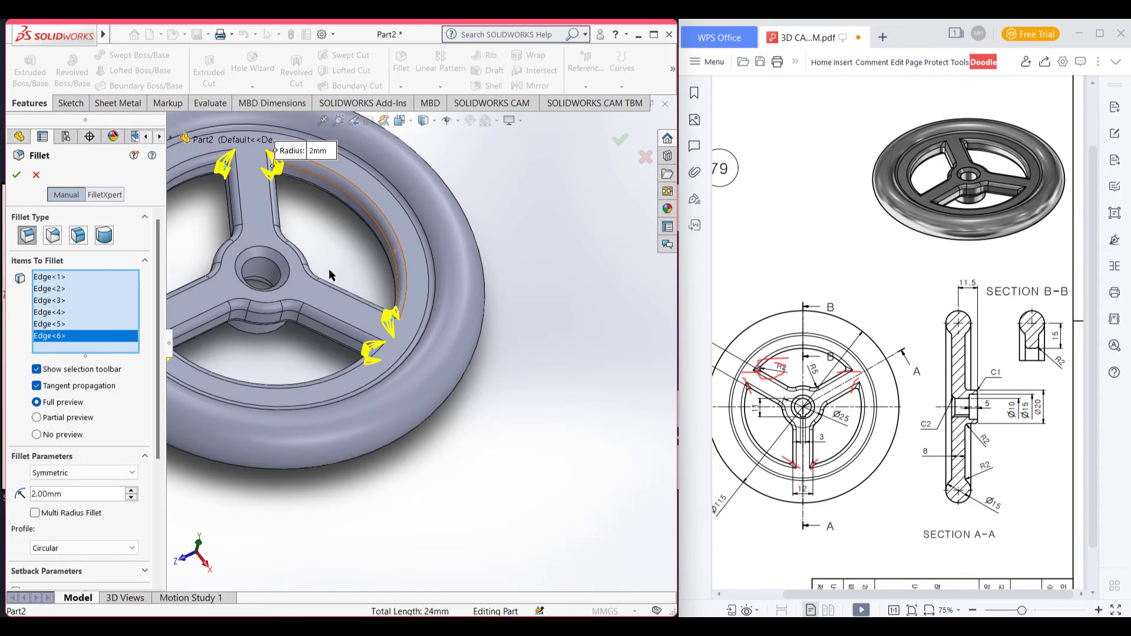
key(Return)
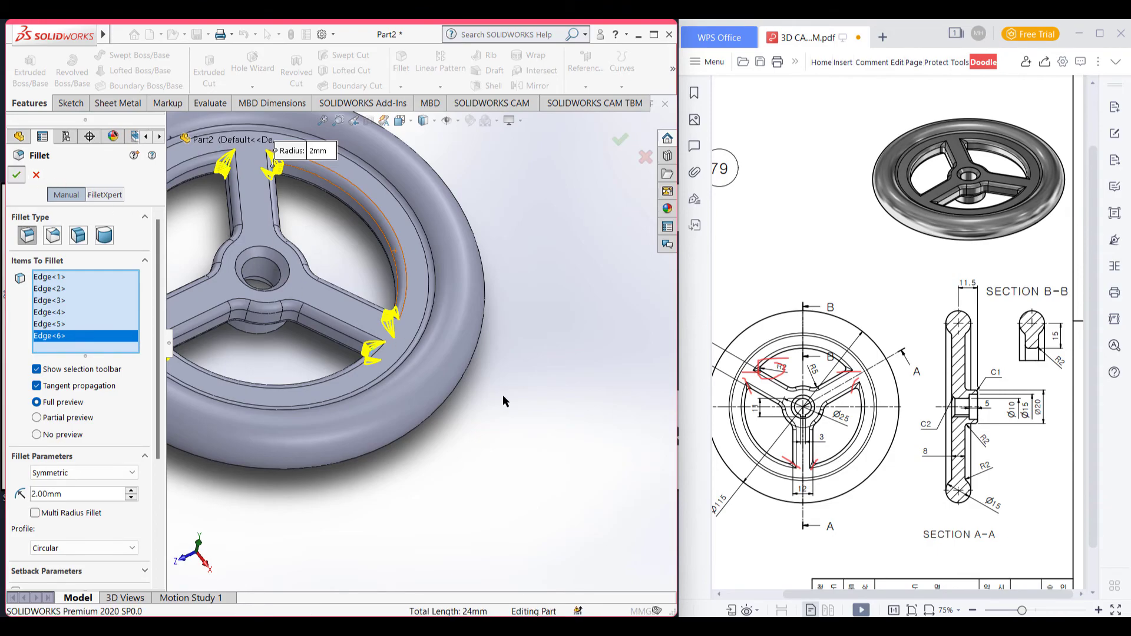
key(ctrl+7)
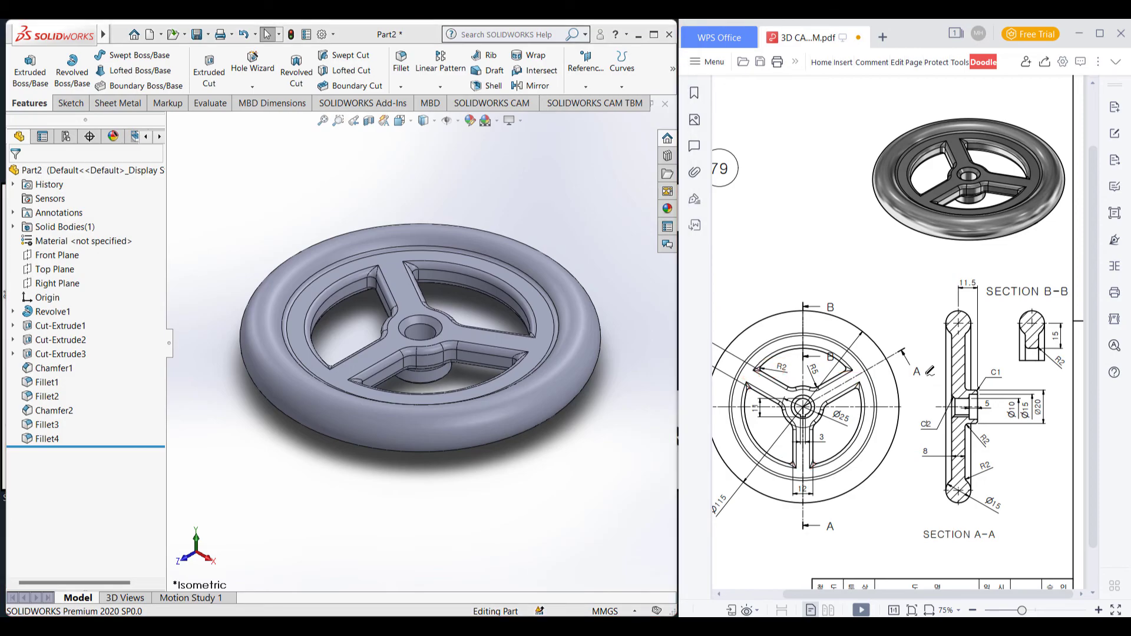
- Enlarge the drawing to compare its shaded handwheel view with the filleted model
scroll(949, 341, up, 1)
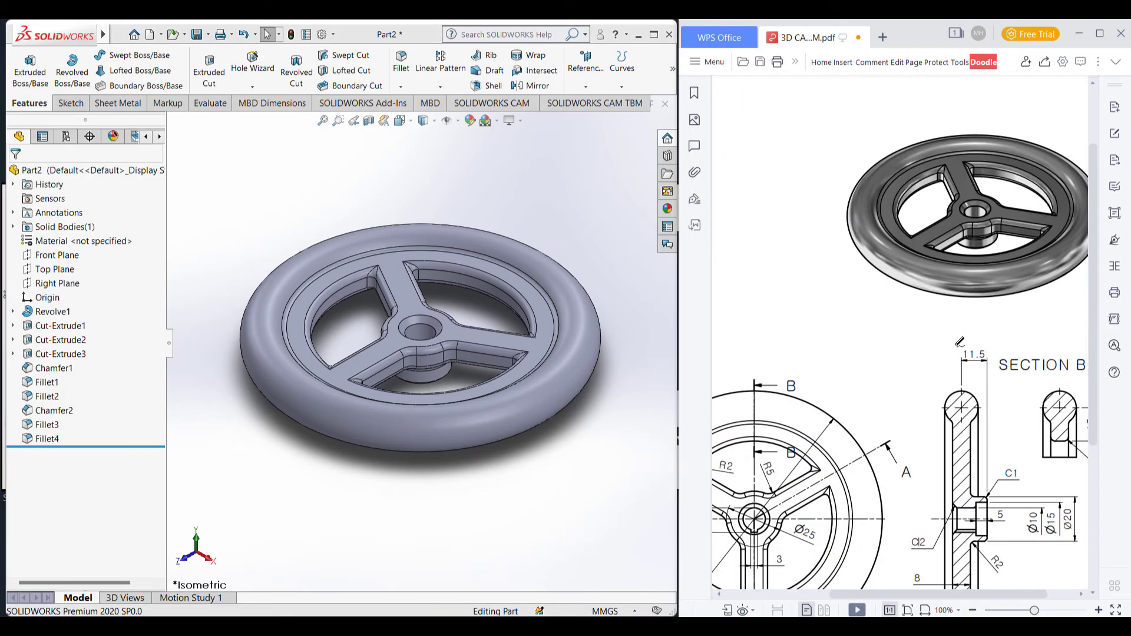
ctrl+scroll(954, 342, up, 1)
ctrl+scroll(955, 332, up, 1)
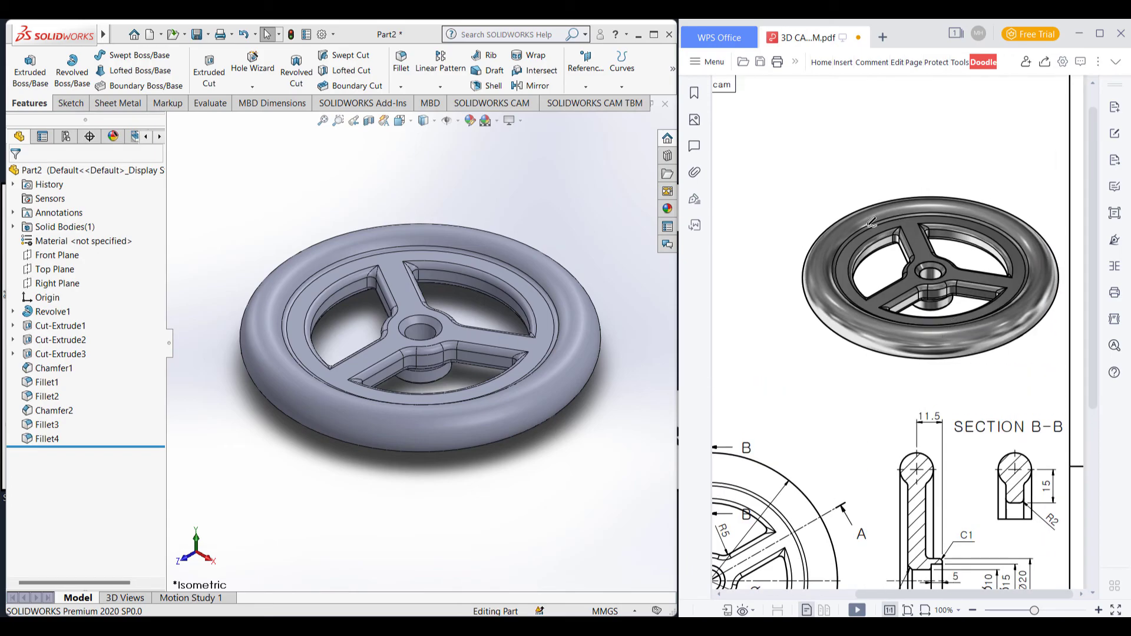
click(538, 468)
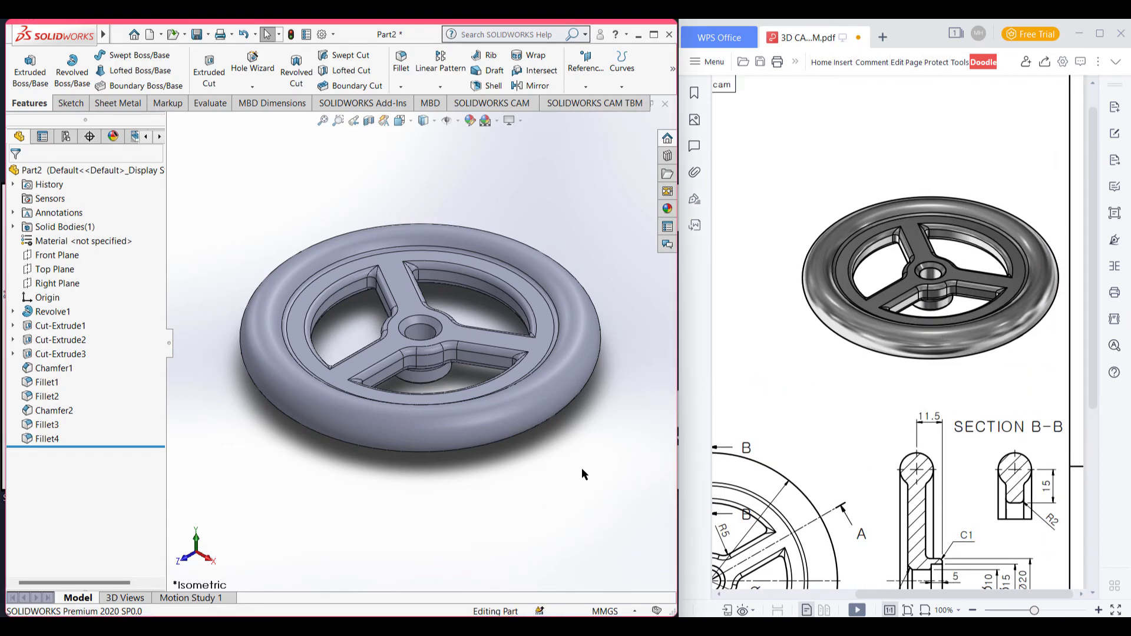